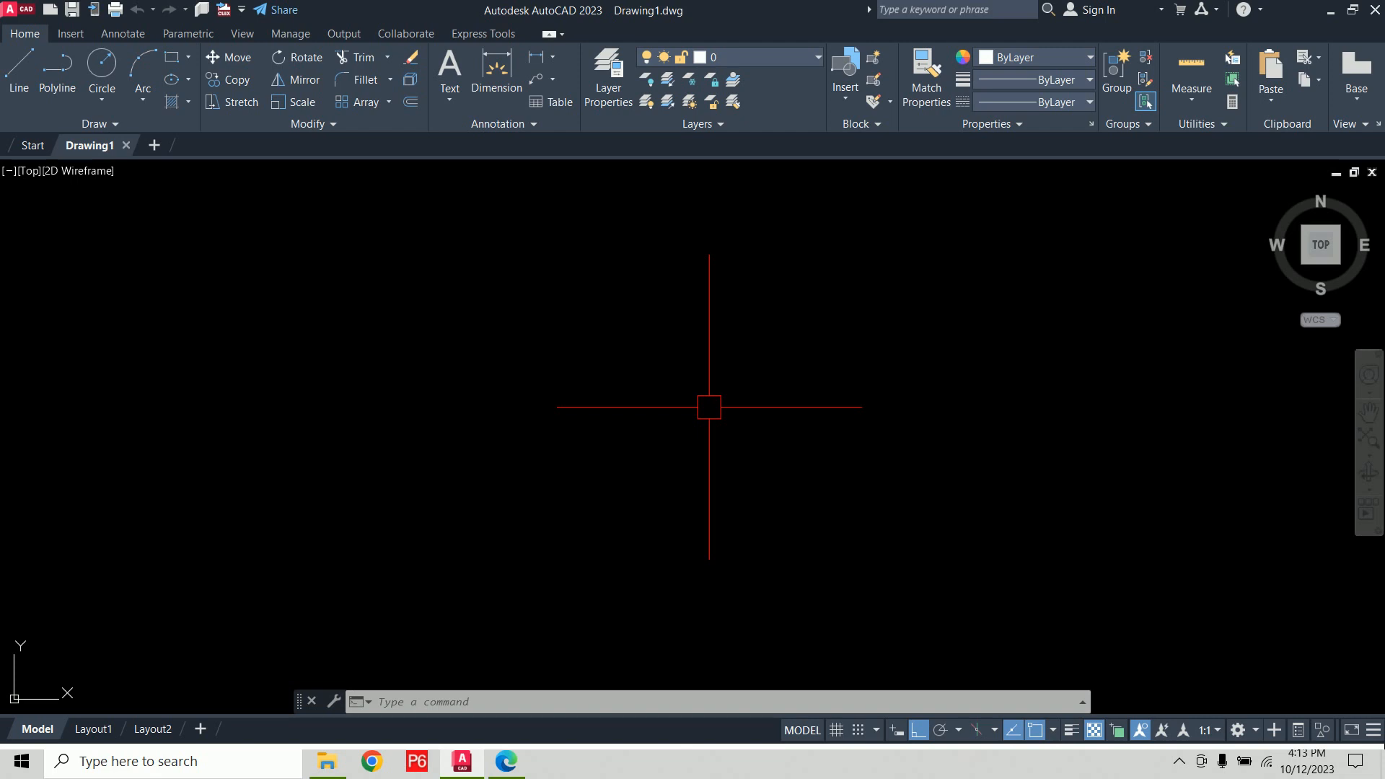
Draw a rectangle with length 20 and width 10 in the lower left of the drawing area
type("rec")
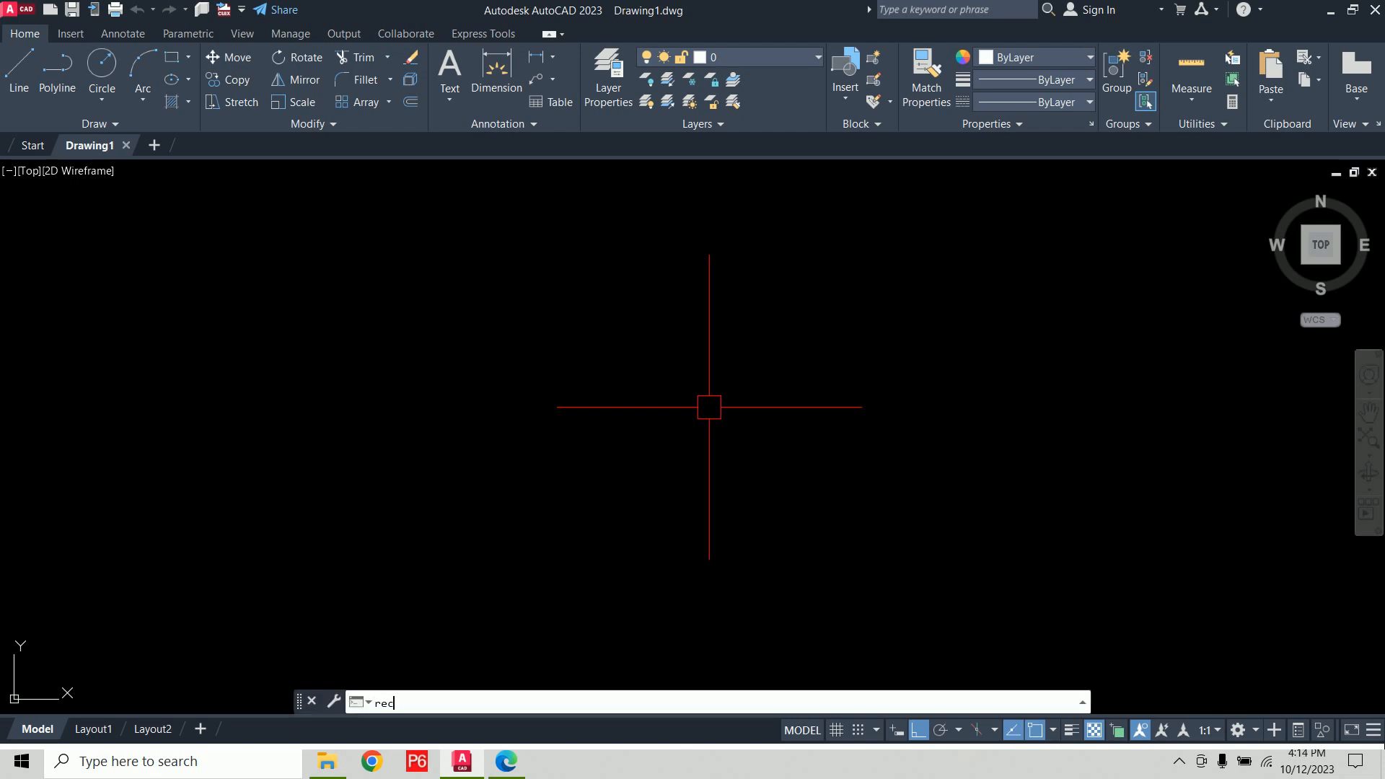
key("Return")
left_click(209, 519)
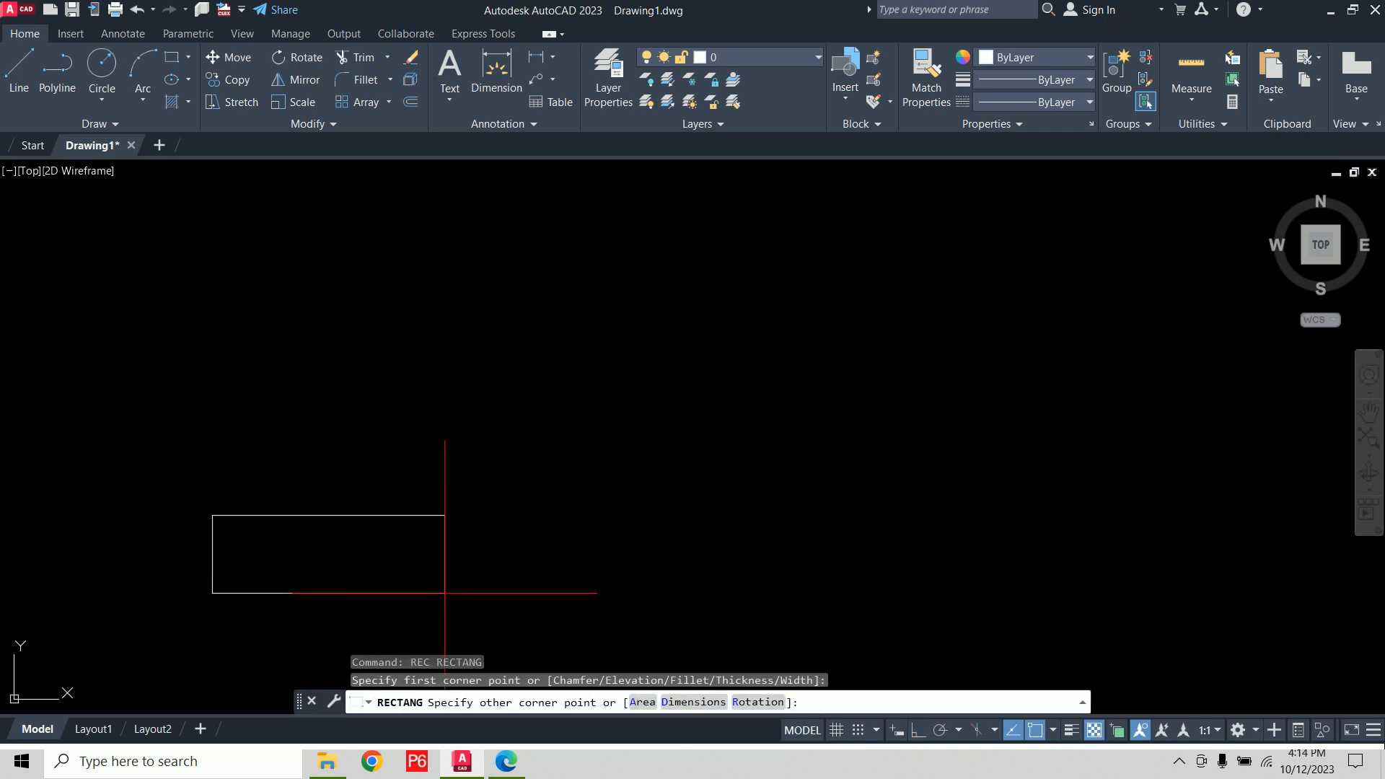
type("d")
key("Return")
type("20")
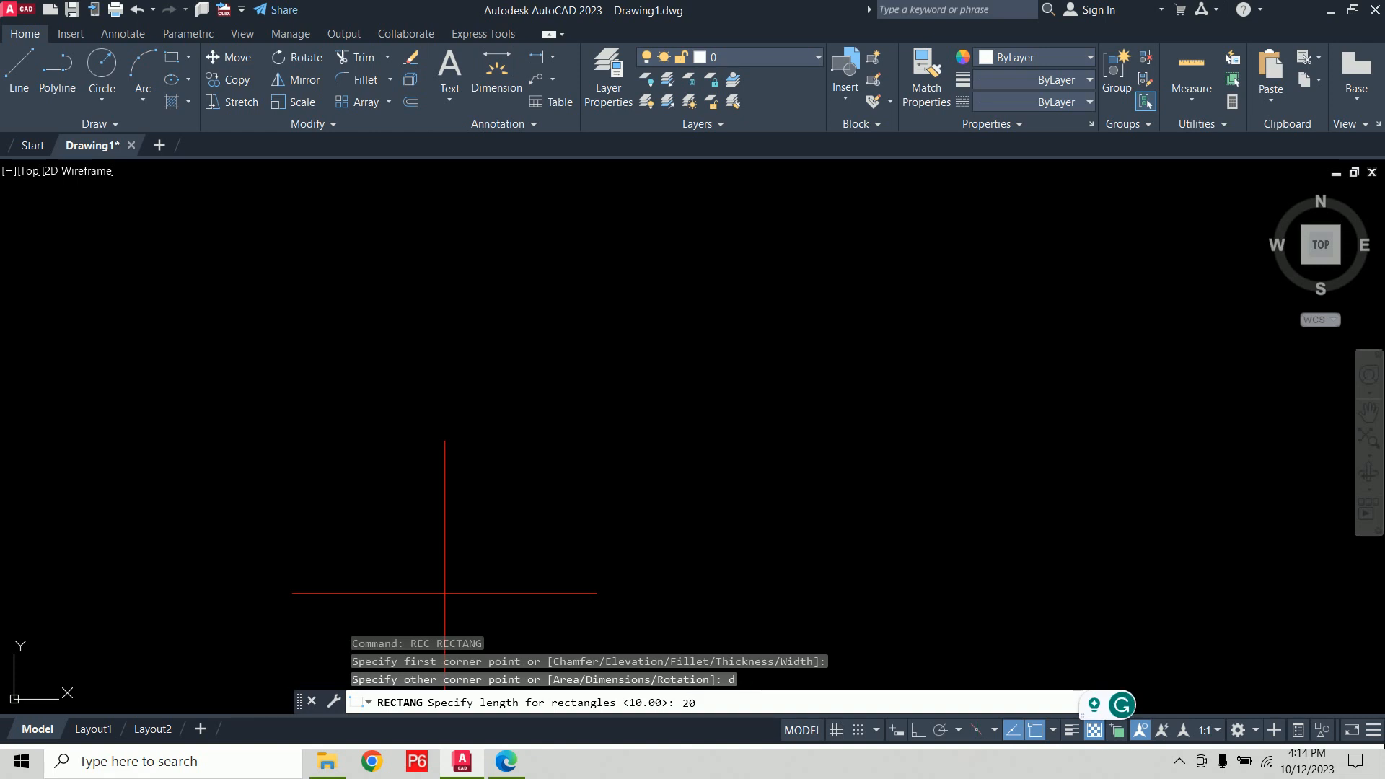
key("Return")
type("10")
key("Return")
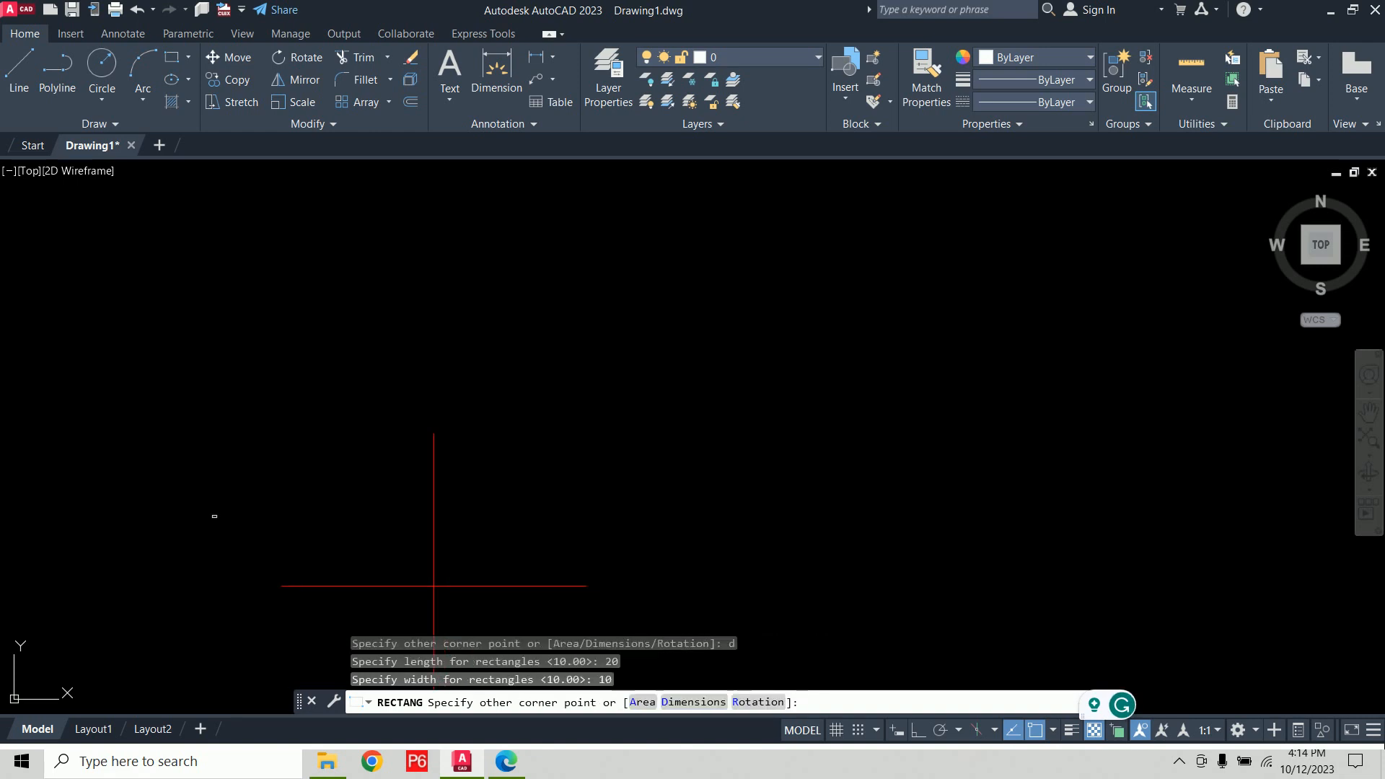
scroll(210, 519, "up", 9)
middle_click_drag(227, 490, 370, 516)
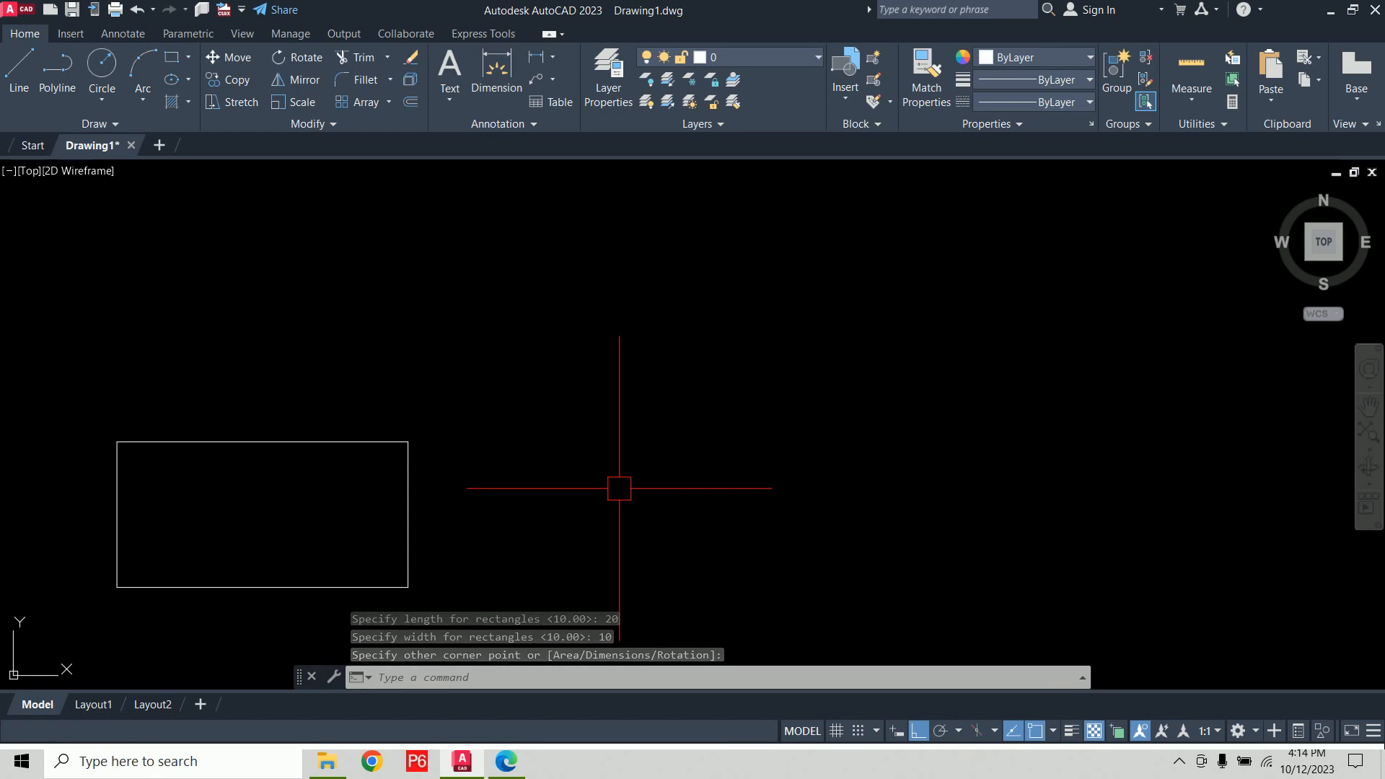
middle_click_drag(597, 491, 563, 476)
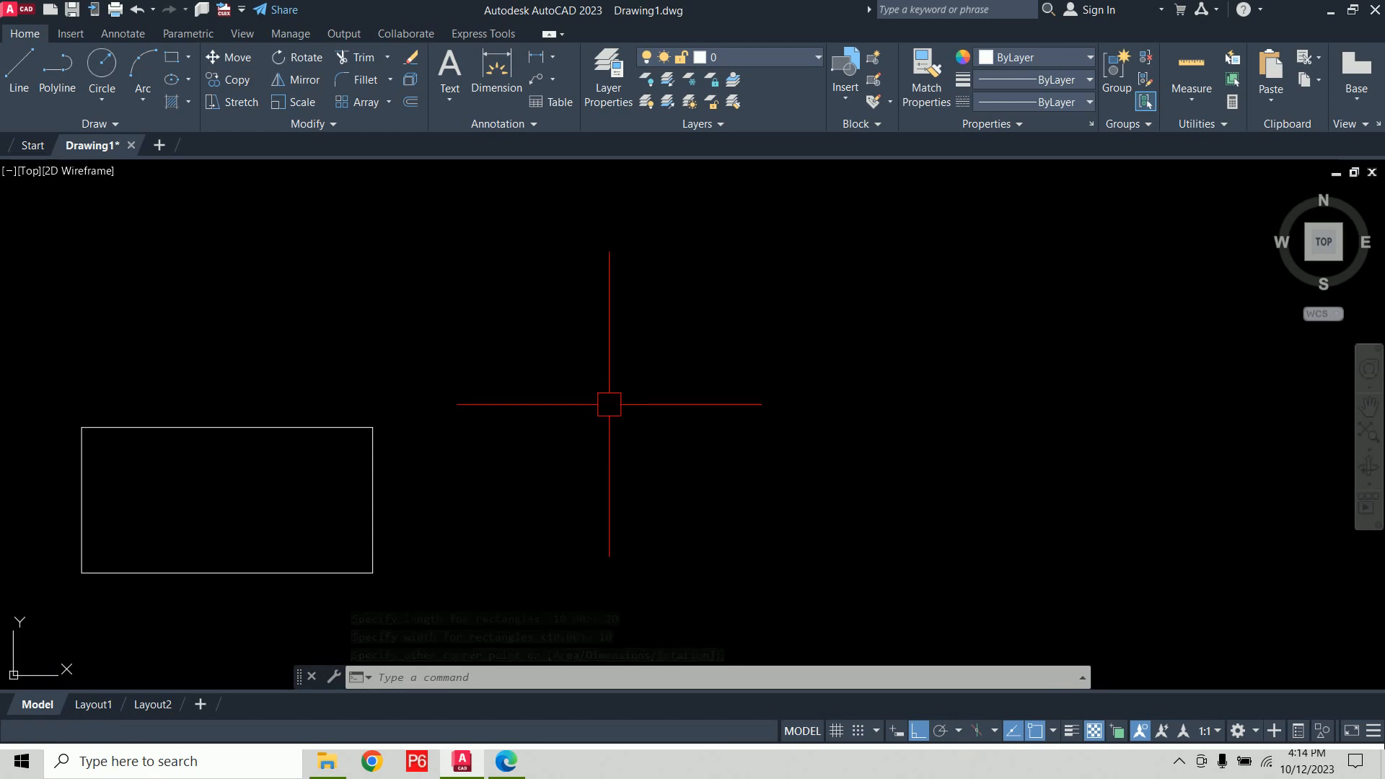
Start a rectangular array of the rectangle
type("ar")
key("Return")
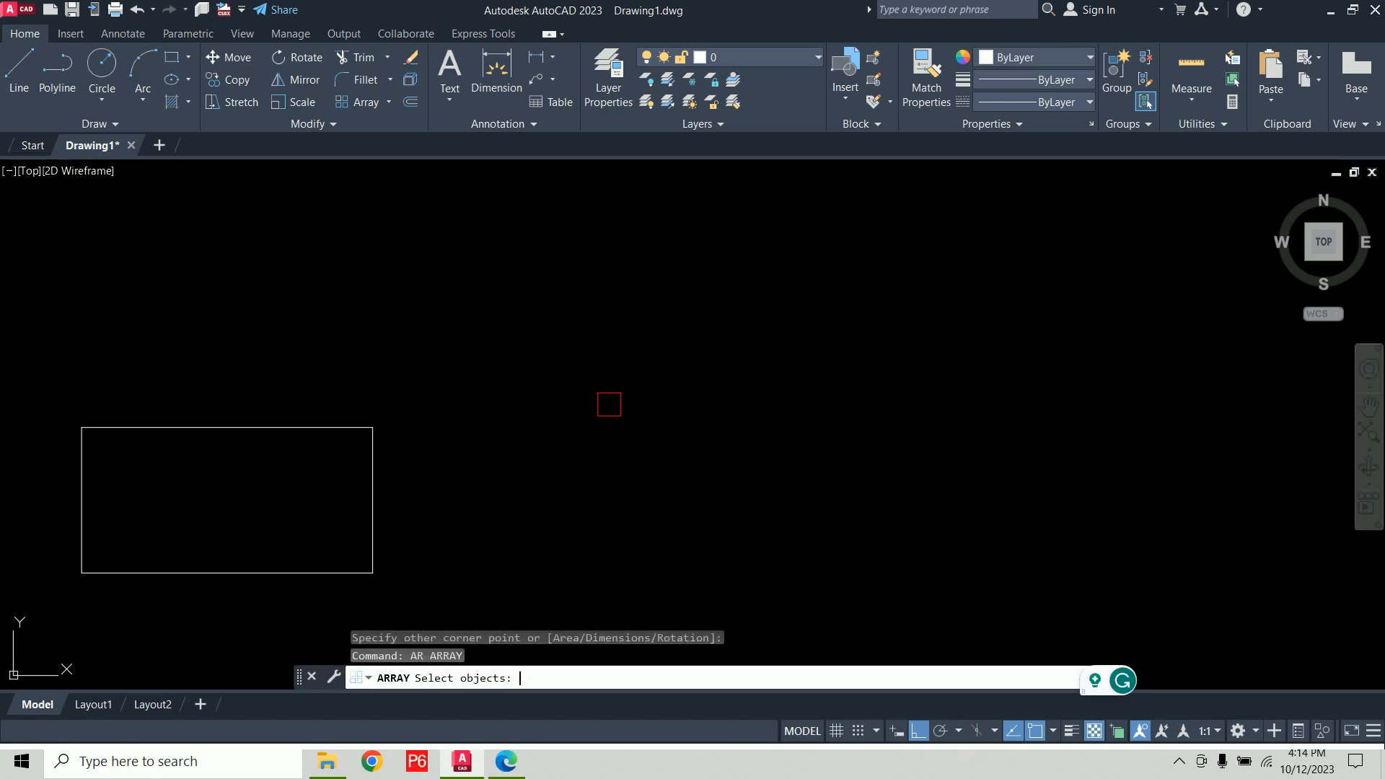
left_click(364, 430)
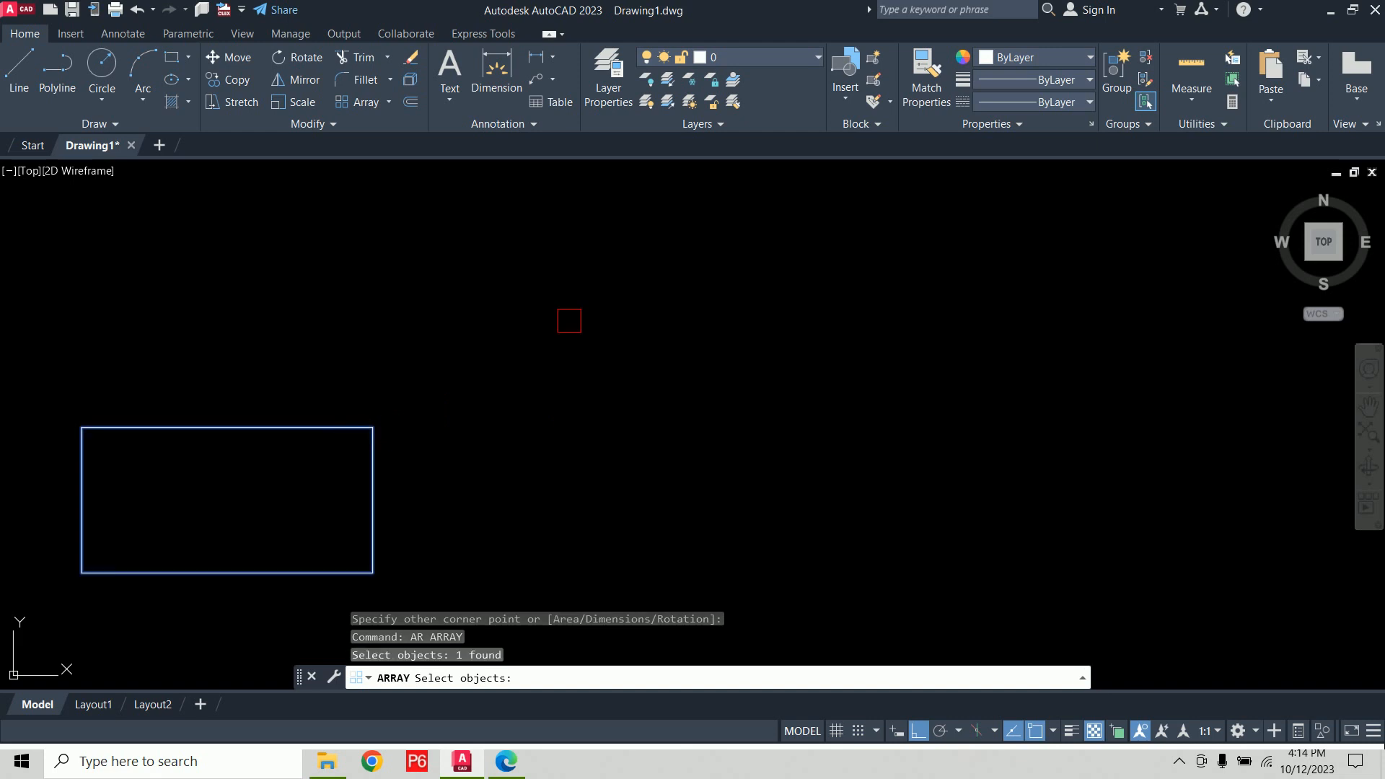
key("Return")
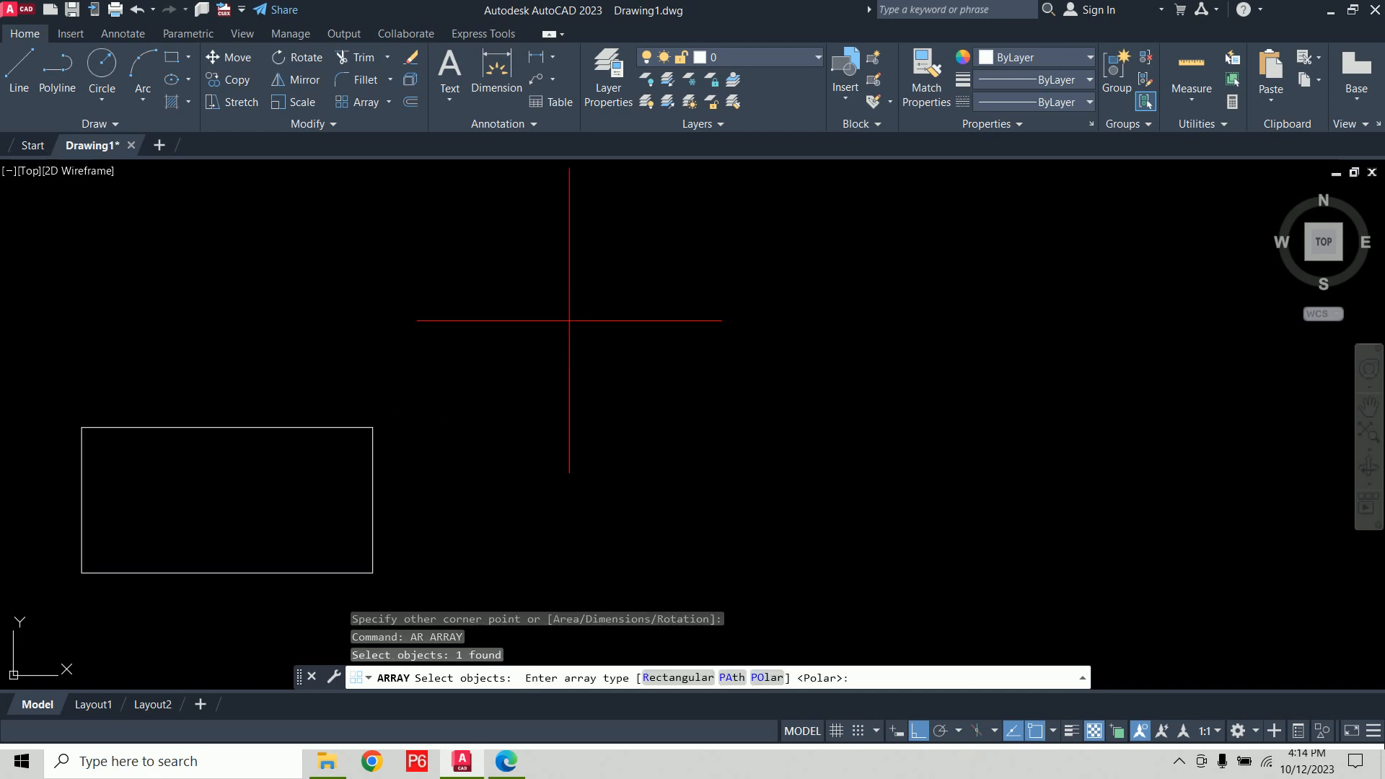
type("r")
key("Return")
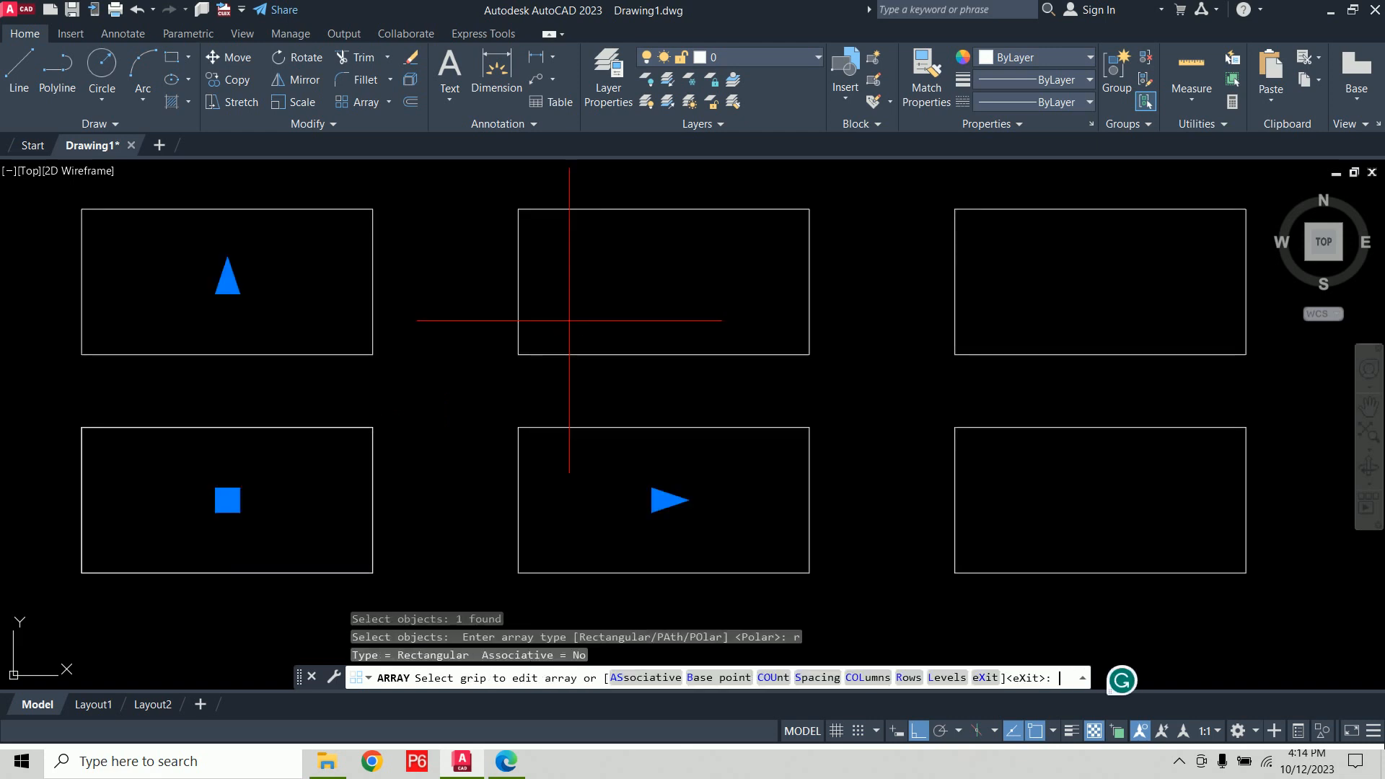
scroll(676, 423, "down", 4)
middle_click_drag(676, 423, 608, 472)
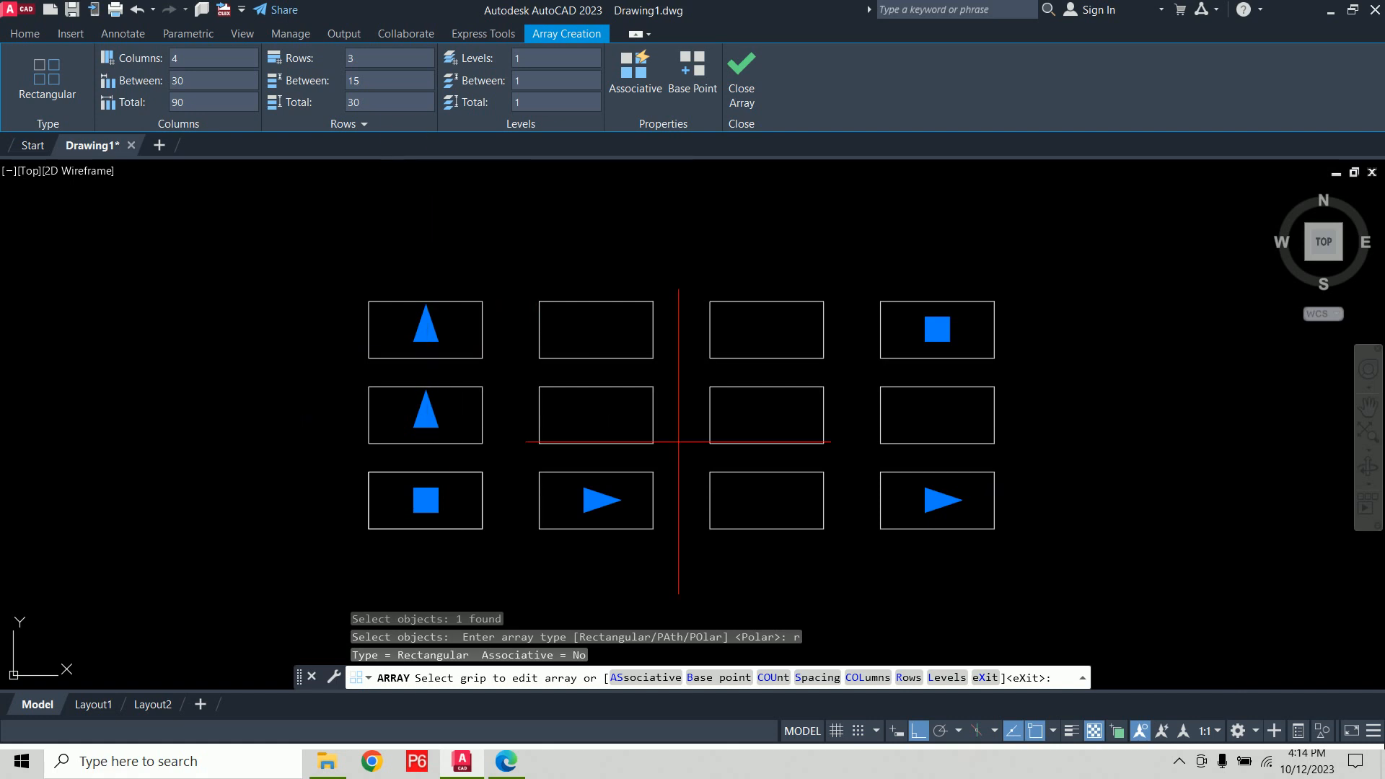
Set the array to 5 columns and 4 rows
left_click(413, 61)
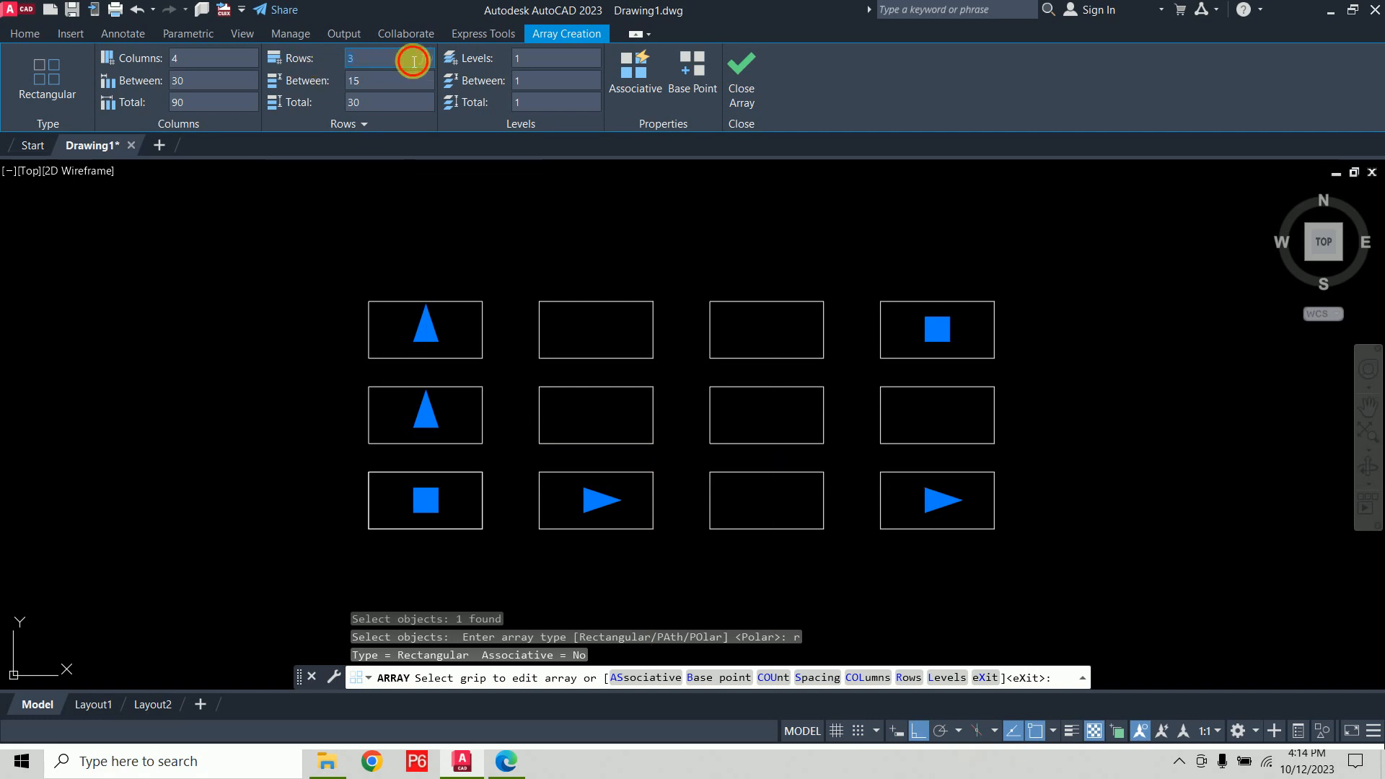
left_click(204, 62)
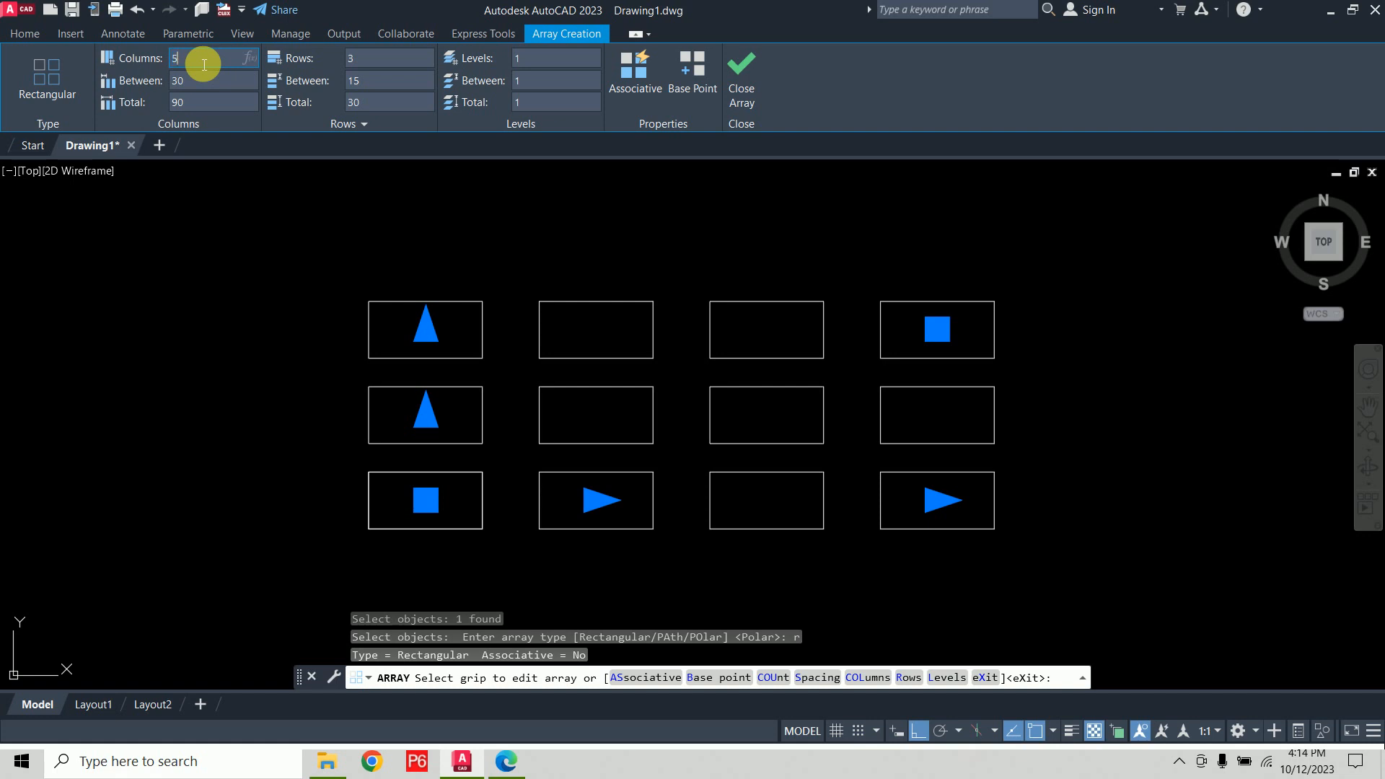
key("Return")
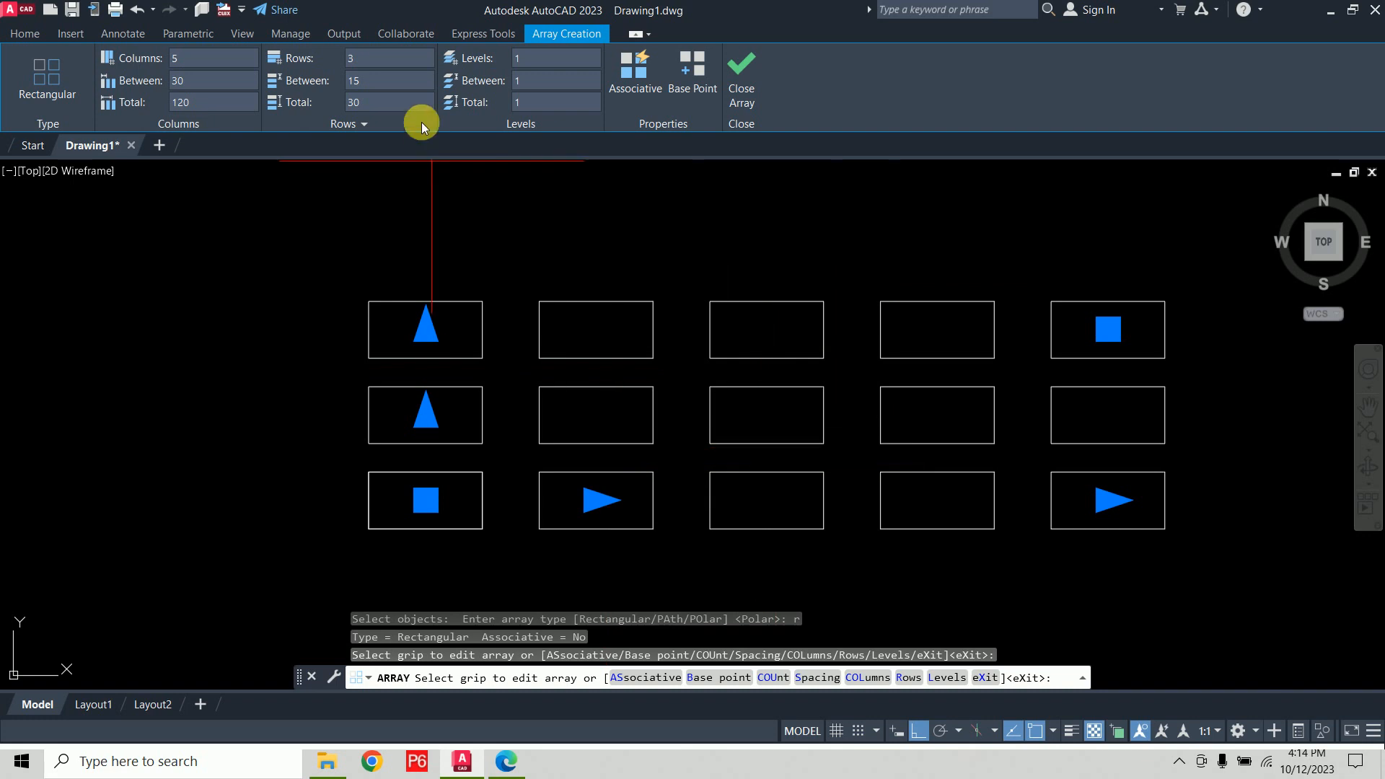
left_click(401, 64)
type("4")
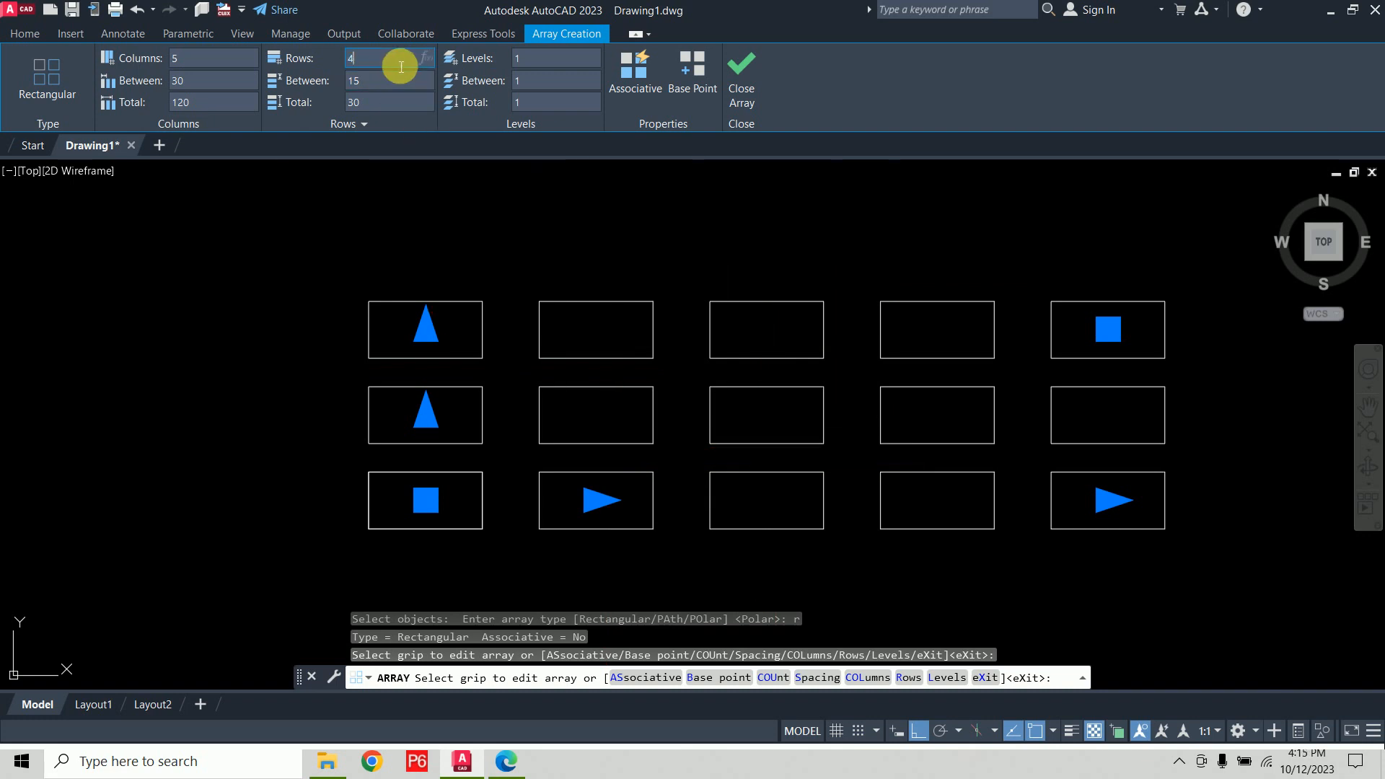
key("Return")
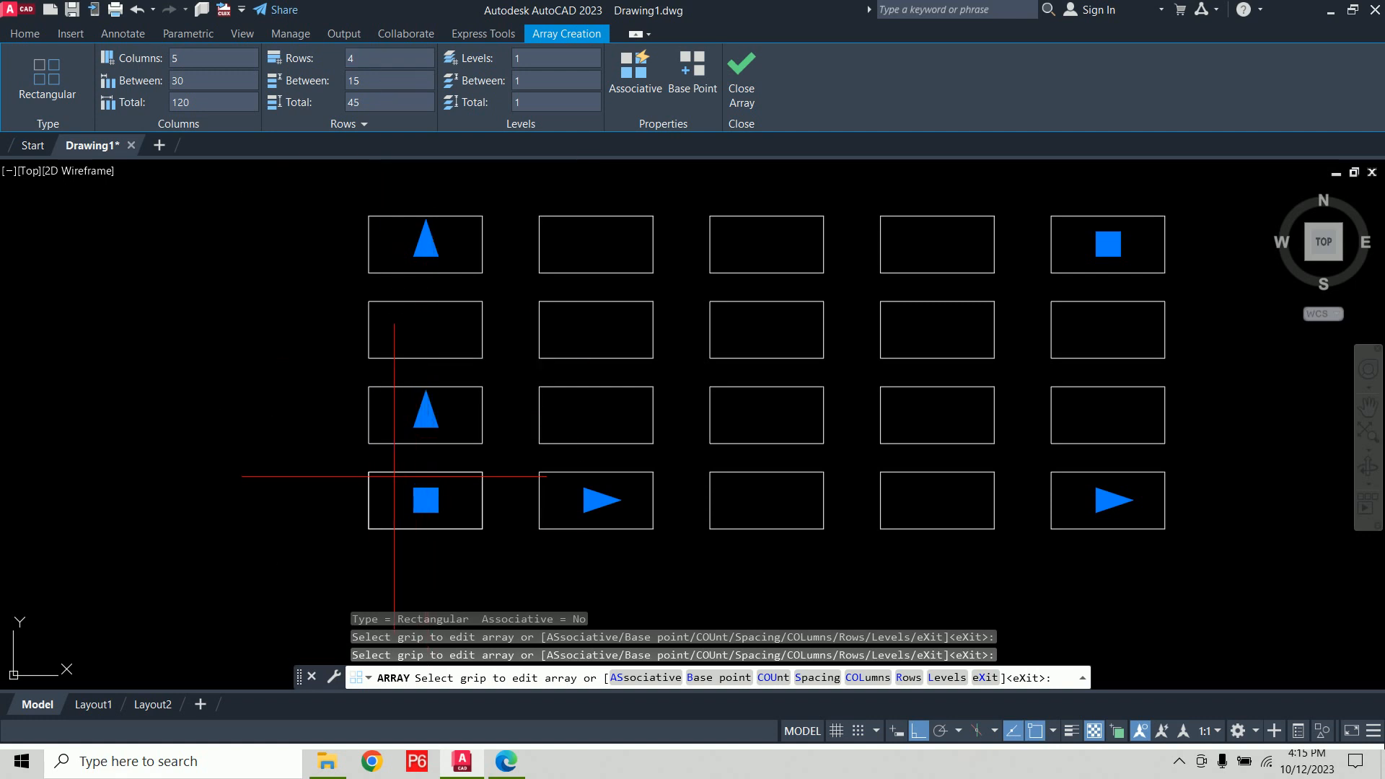
scroll(394, 477, "up", 2)
scroll(442, 515, "down", 2)
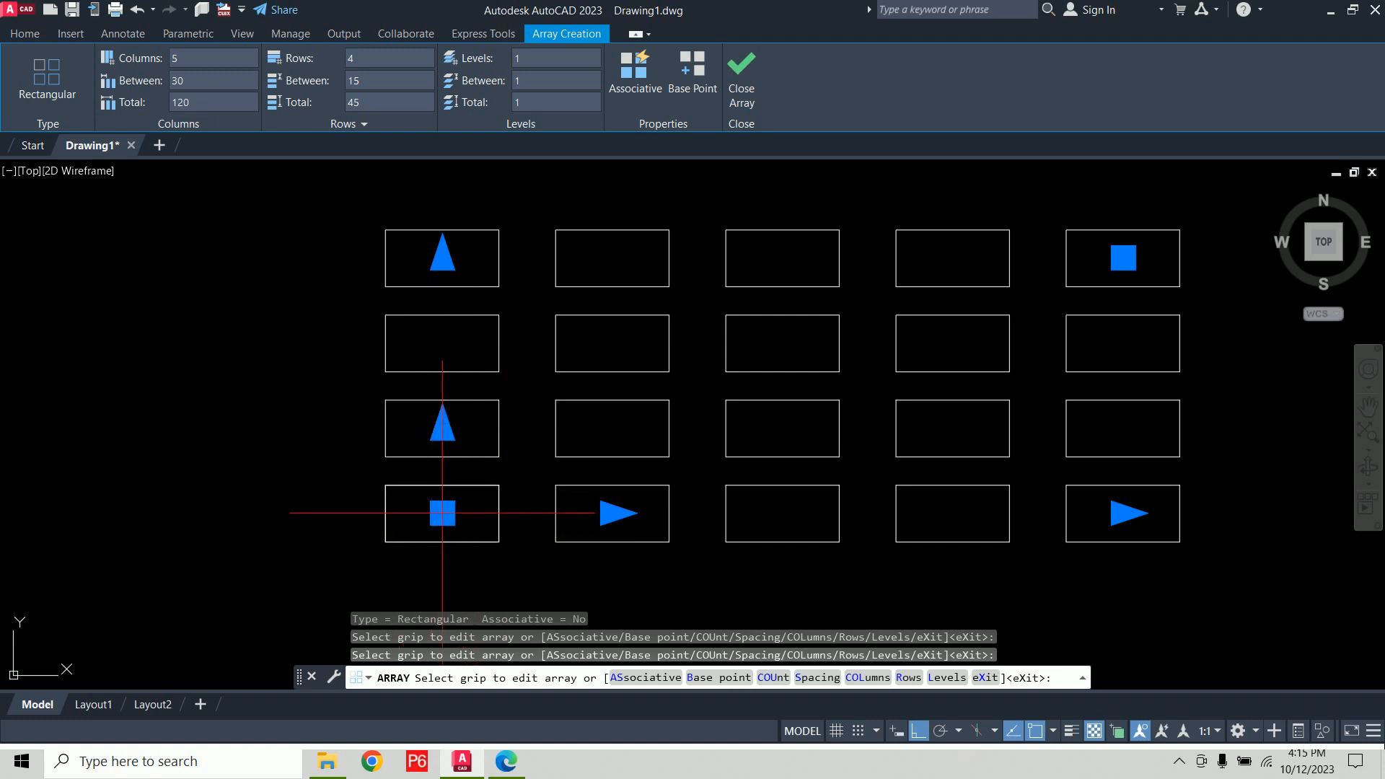
Set the spacing between the array's rows to 20 and finish the array
left_click(242, 85)
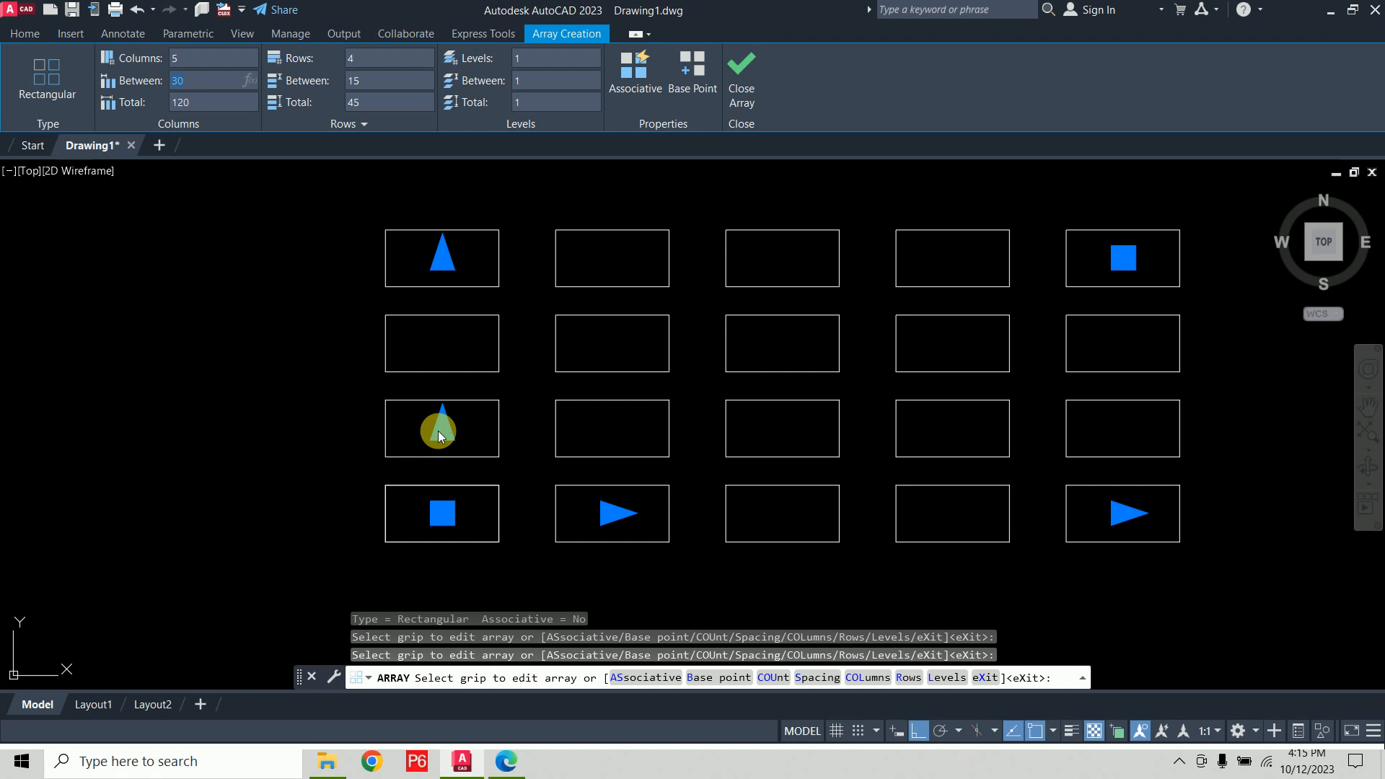
left_click(387, 83)
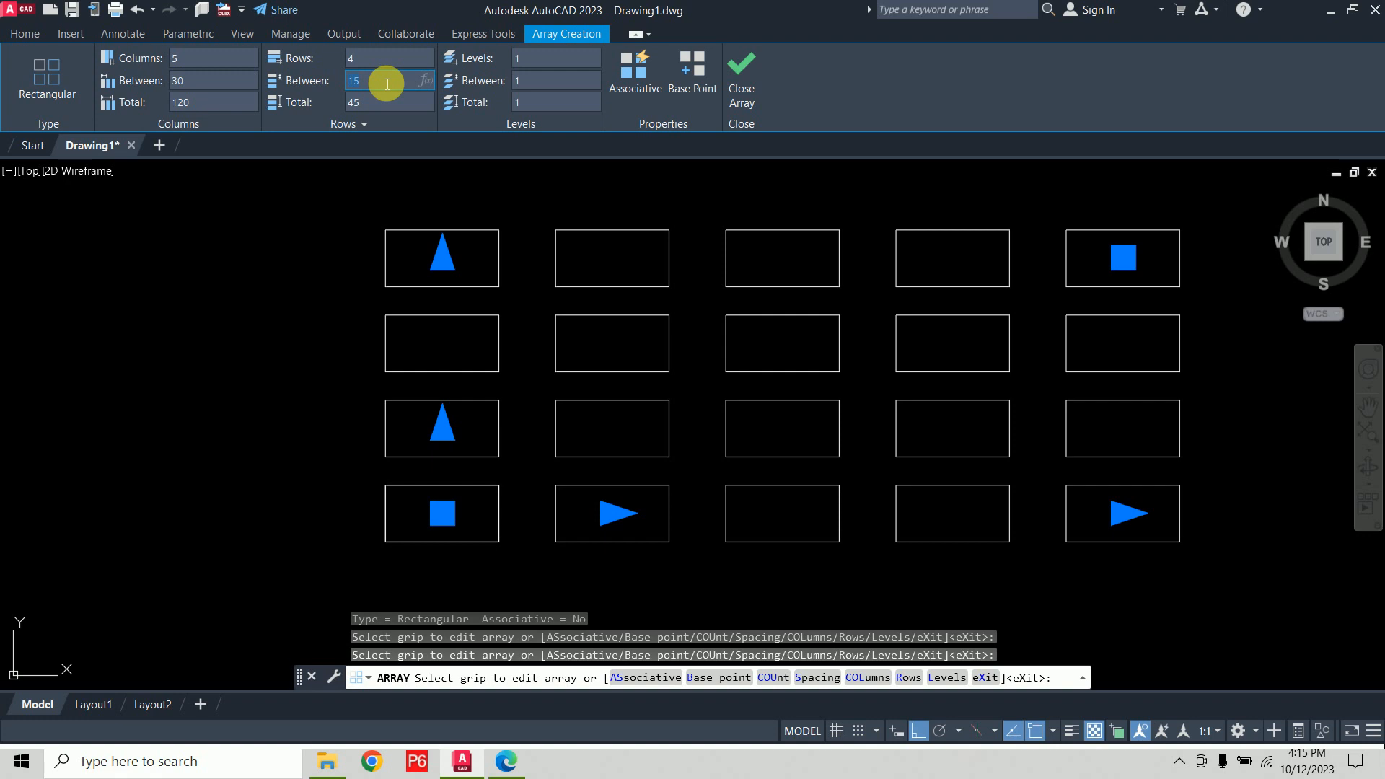
type("20")
key("Return")
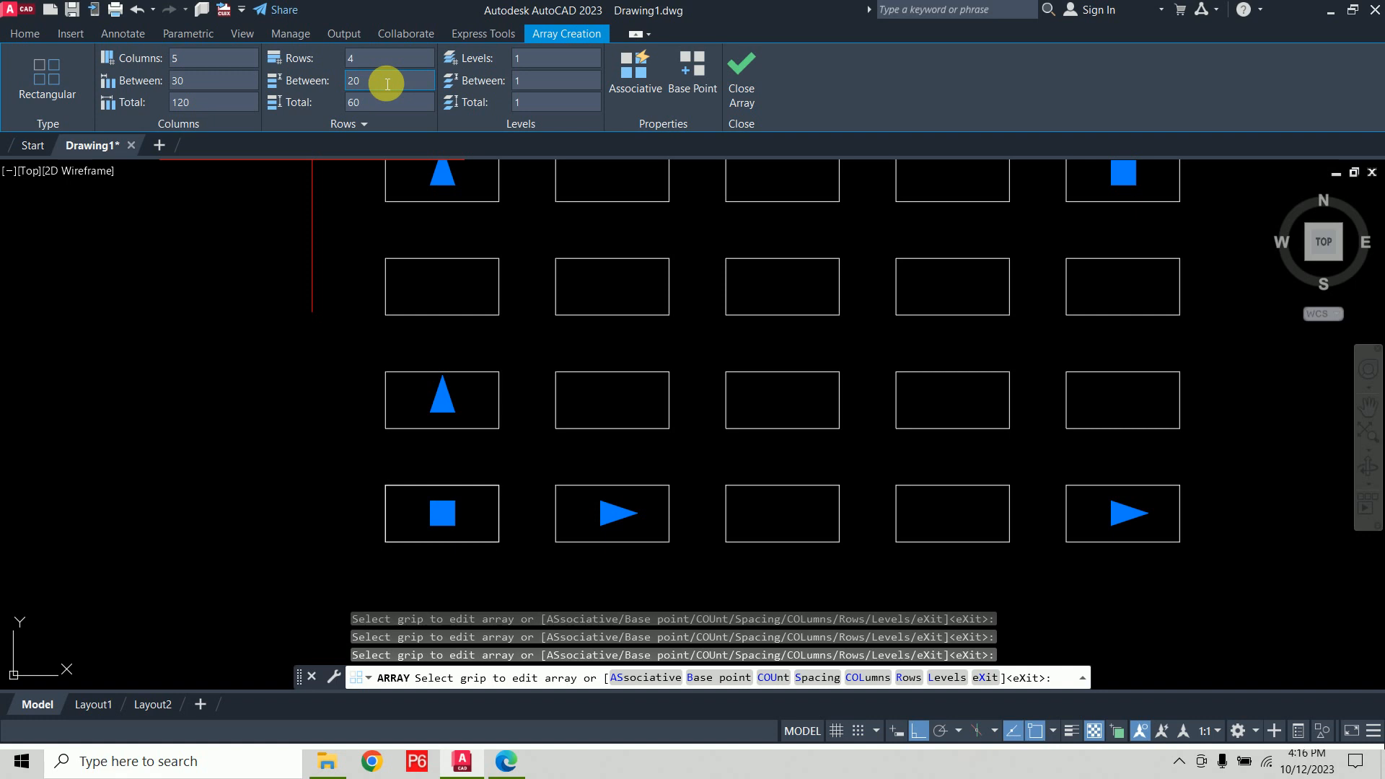
left_click(232, 88)
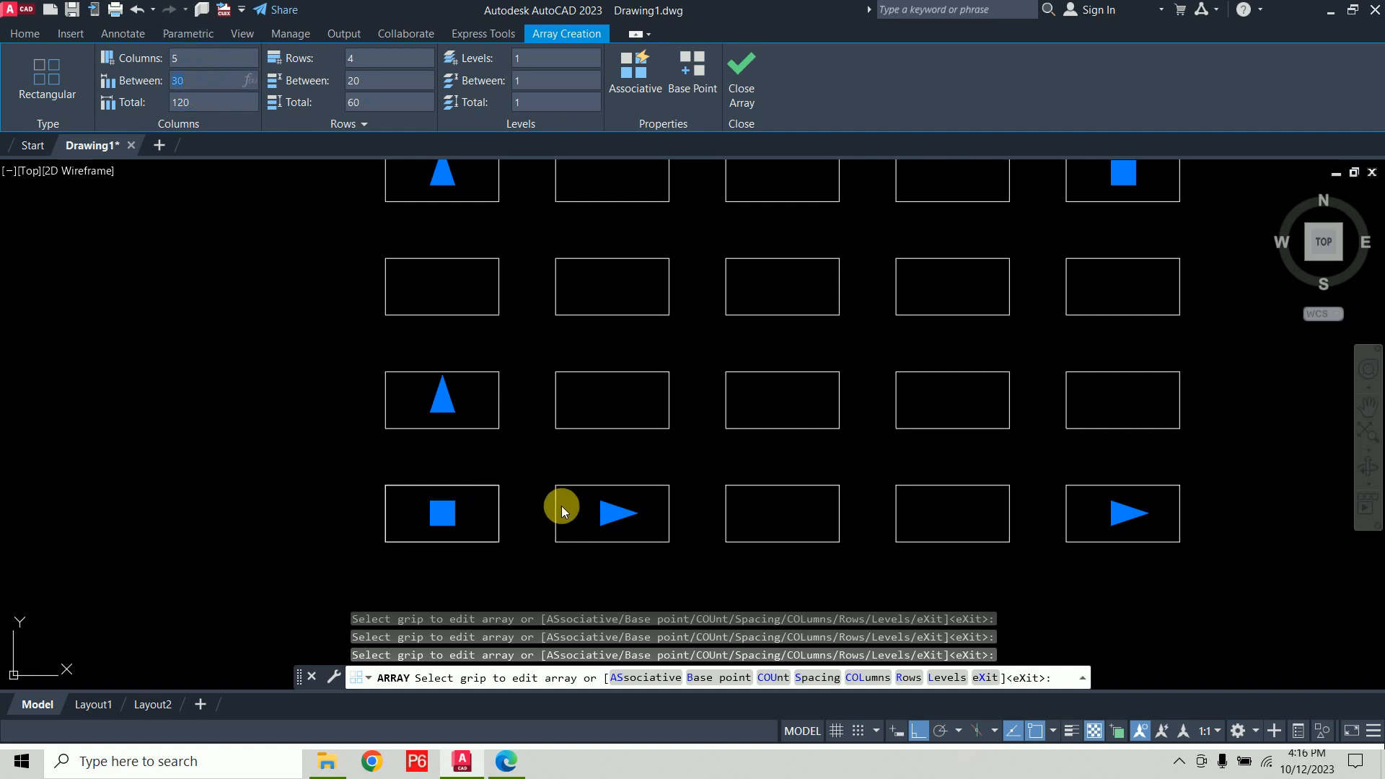
left_click(732, 78)
Add a horizontal linear dimension between the lower-left corners of the first two rectangles in the bottom row, placed below them
middle_click_drag(762, 353, 769, 296)
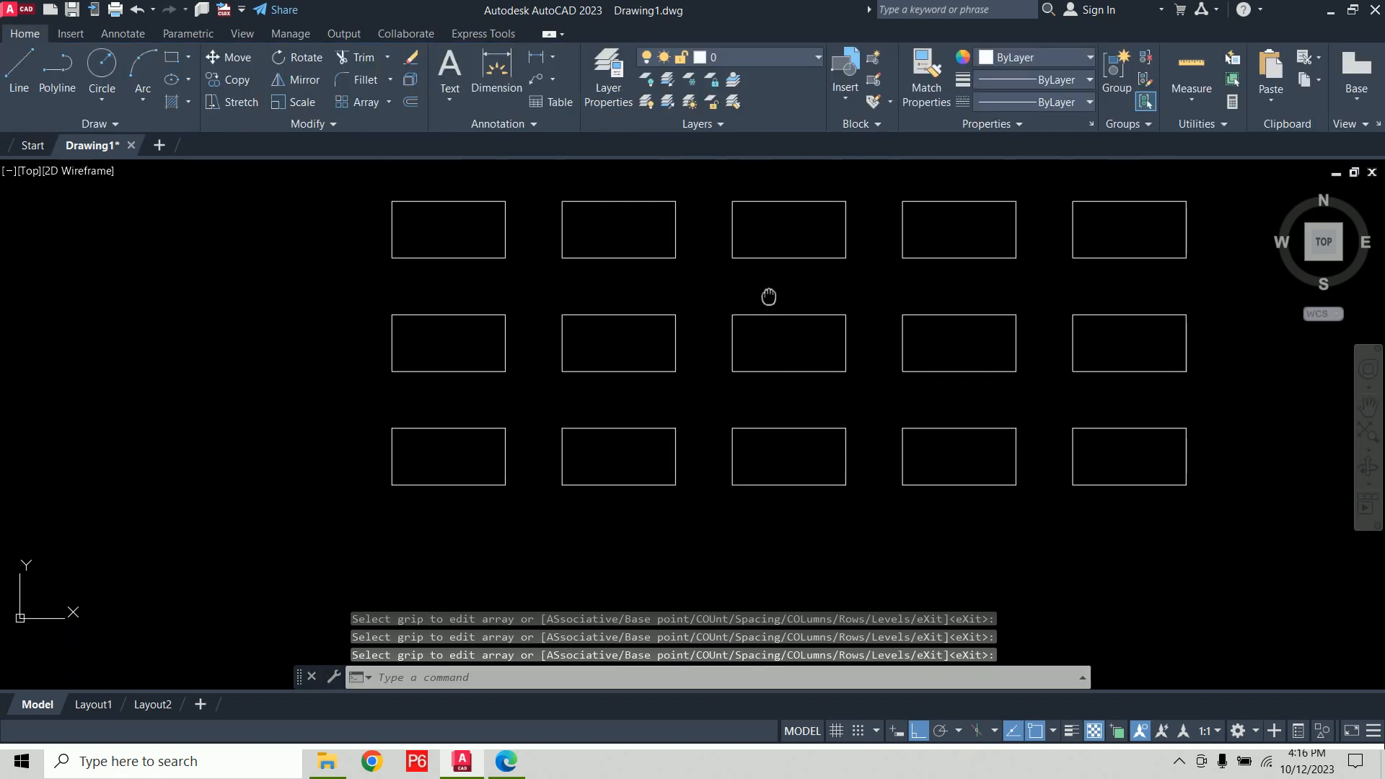
left_click(538, 55)
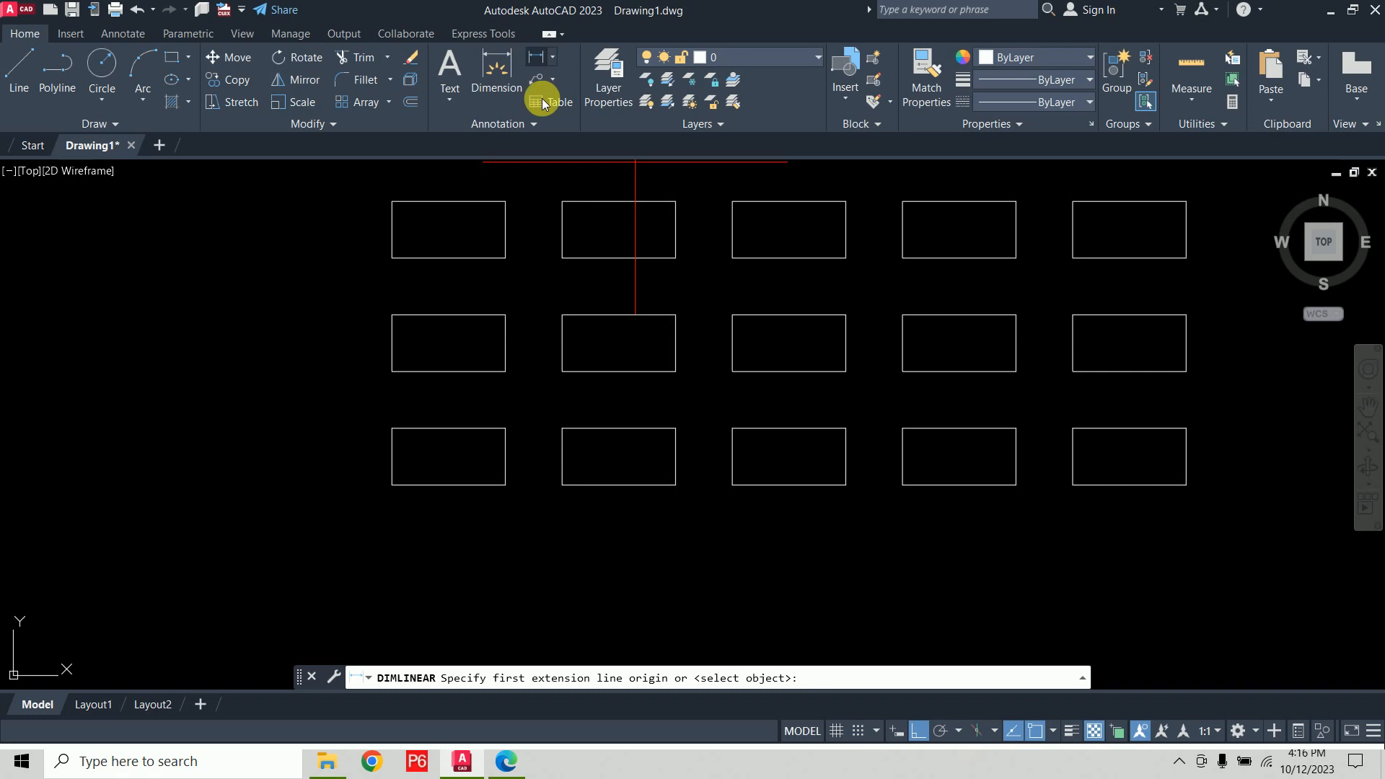
left_click(392, 484)
left_click(561, 484)
left_click(566, 532)
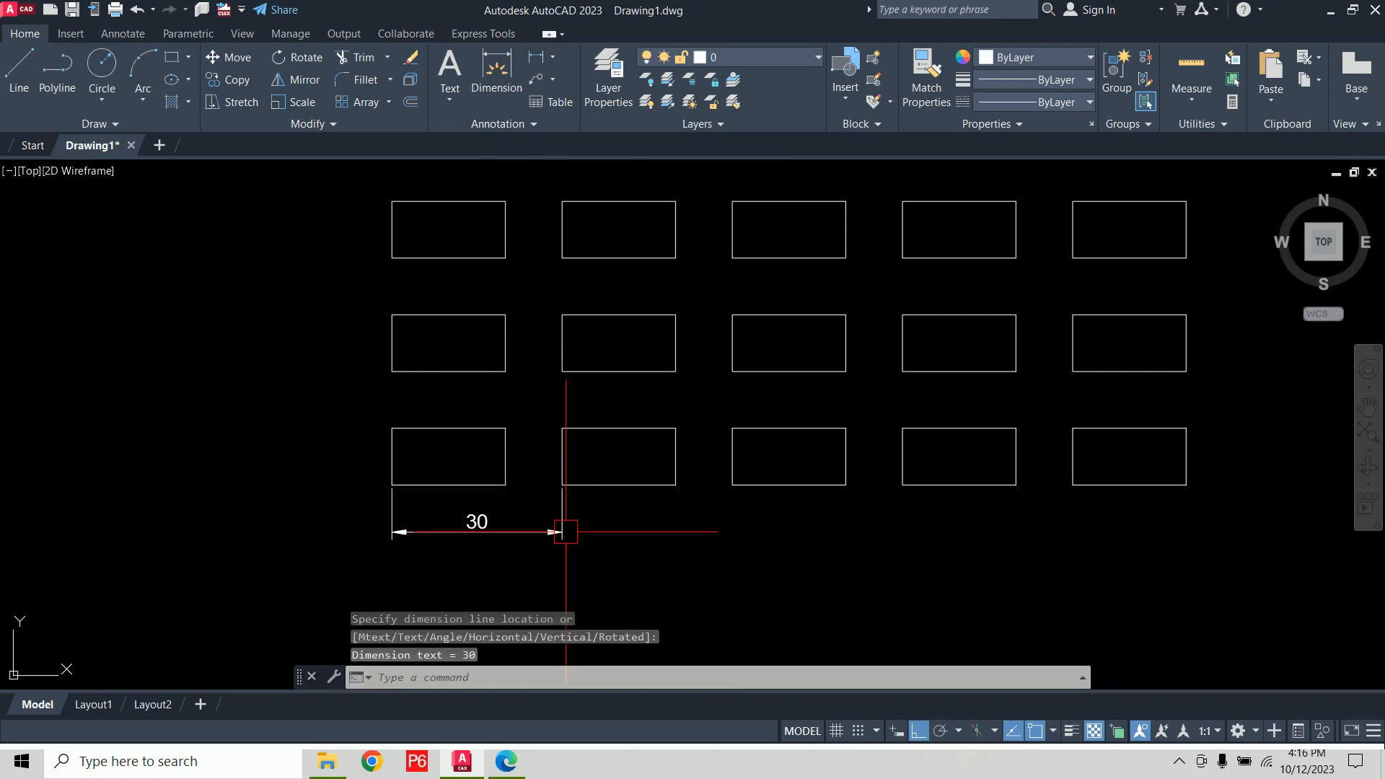
Add a vertical linear dimension between the lower-left corners of the two lowest rectangles in the first column, placed left of them
left_click(538, 55)
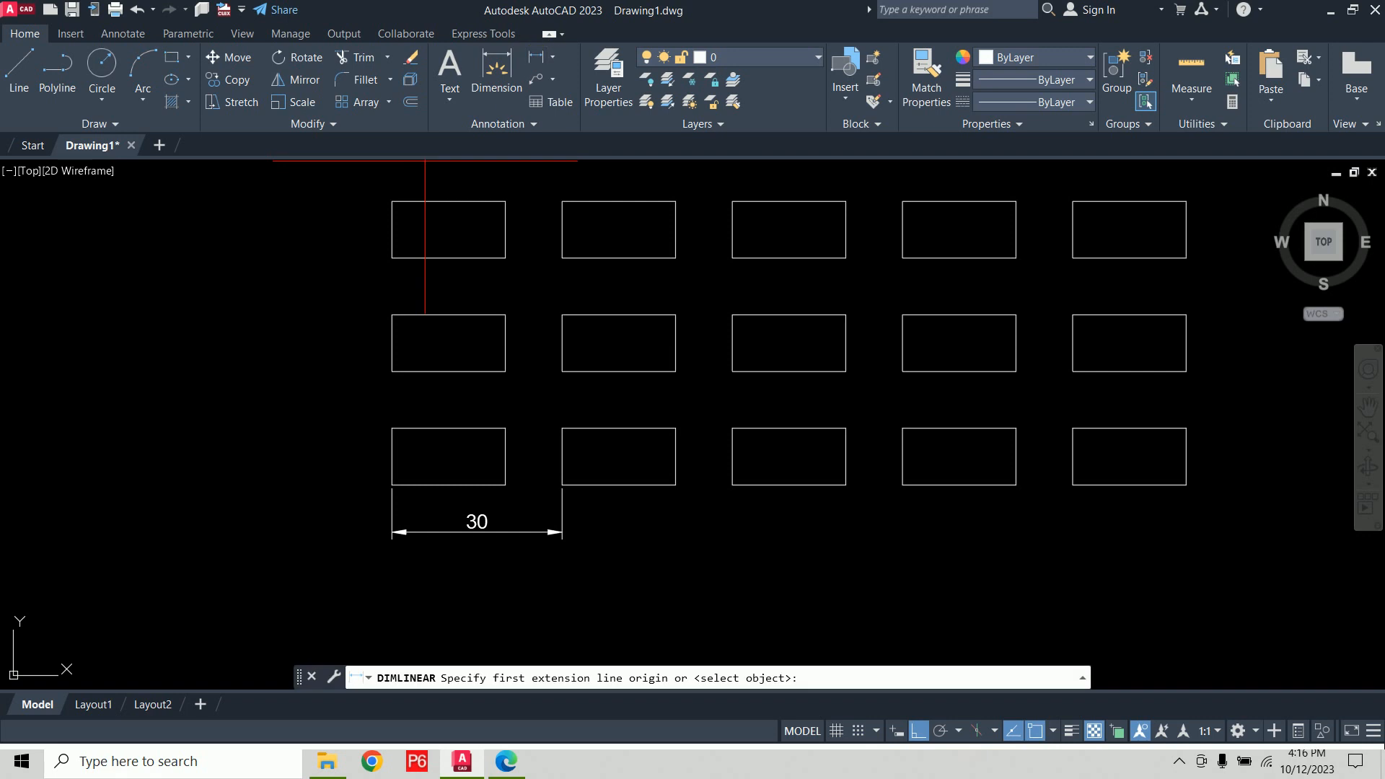
left_click(392, 484)
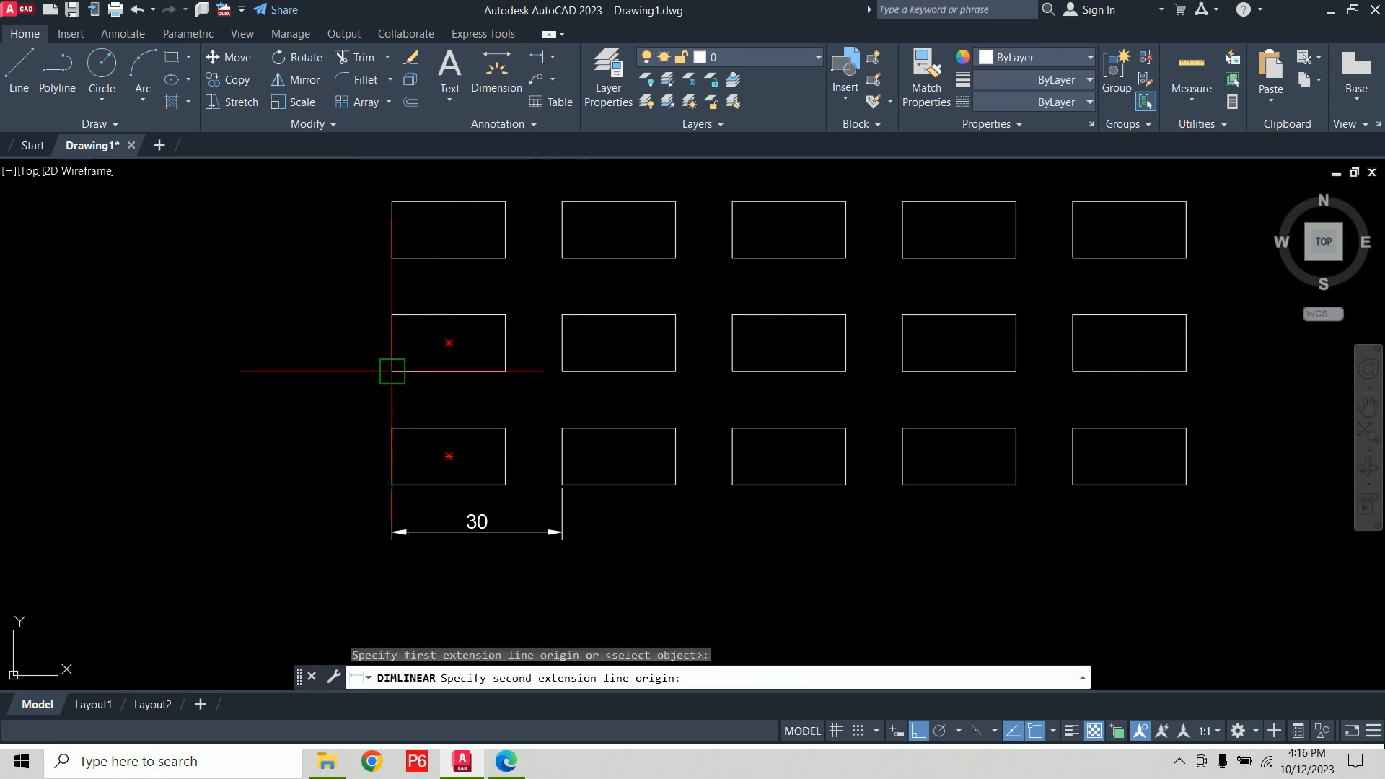
left_click(392, 371)
left_click(350, 377)
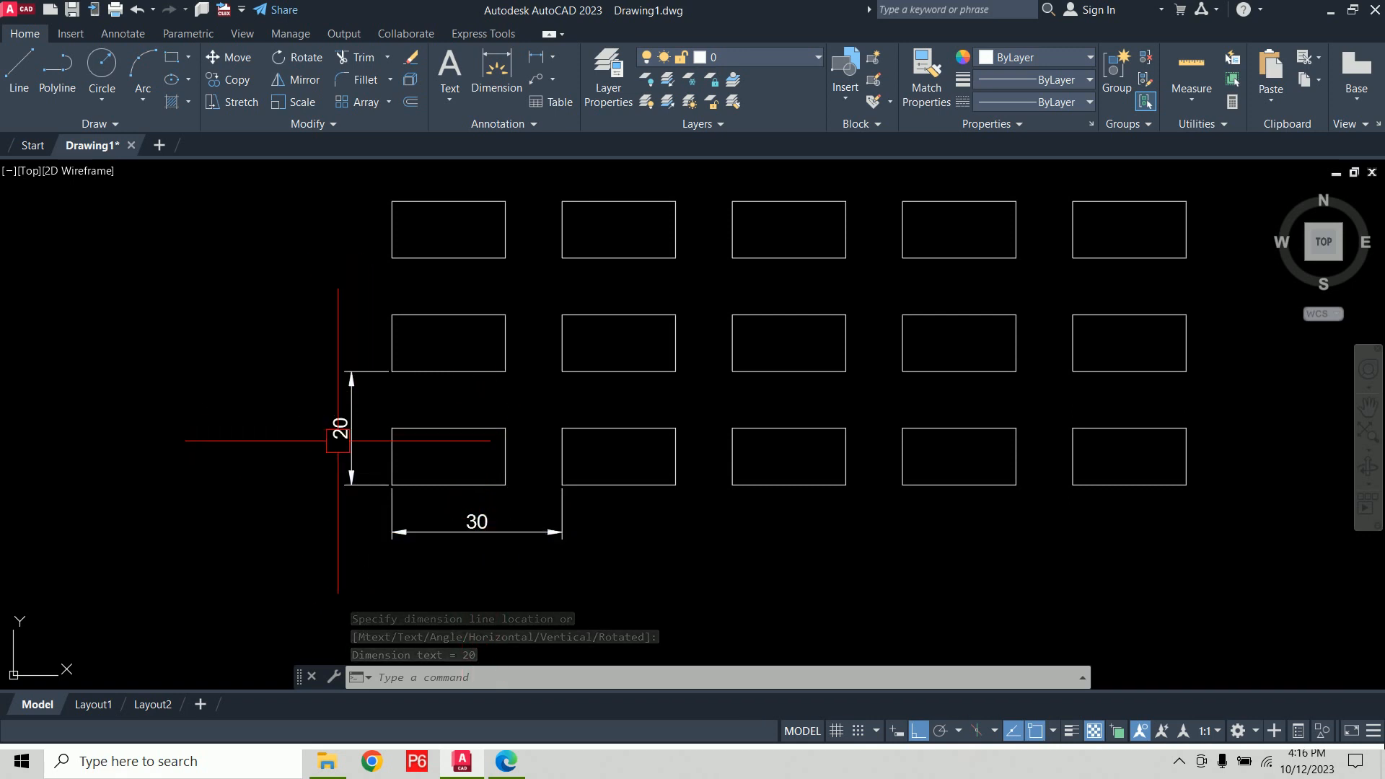
Dimension the vertical gap between the two lowest rectangles in the first column
middle_click_drag(369, 425, 361, 455)
key("Return")
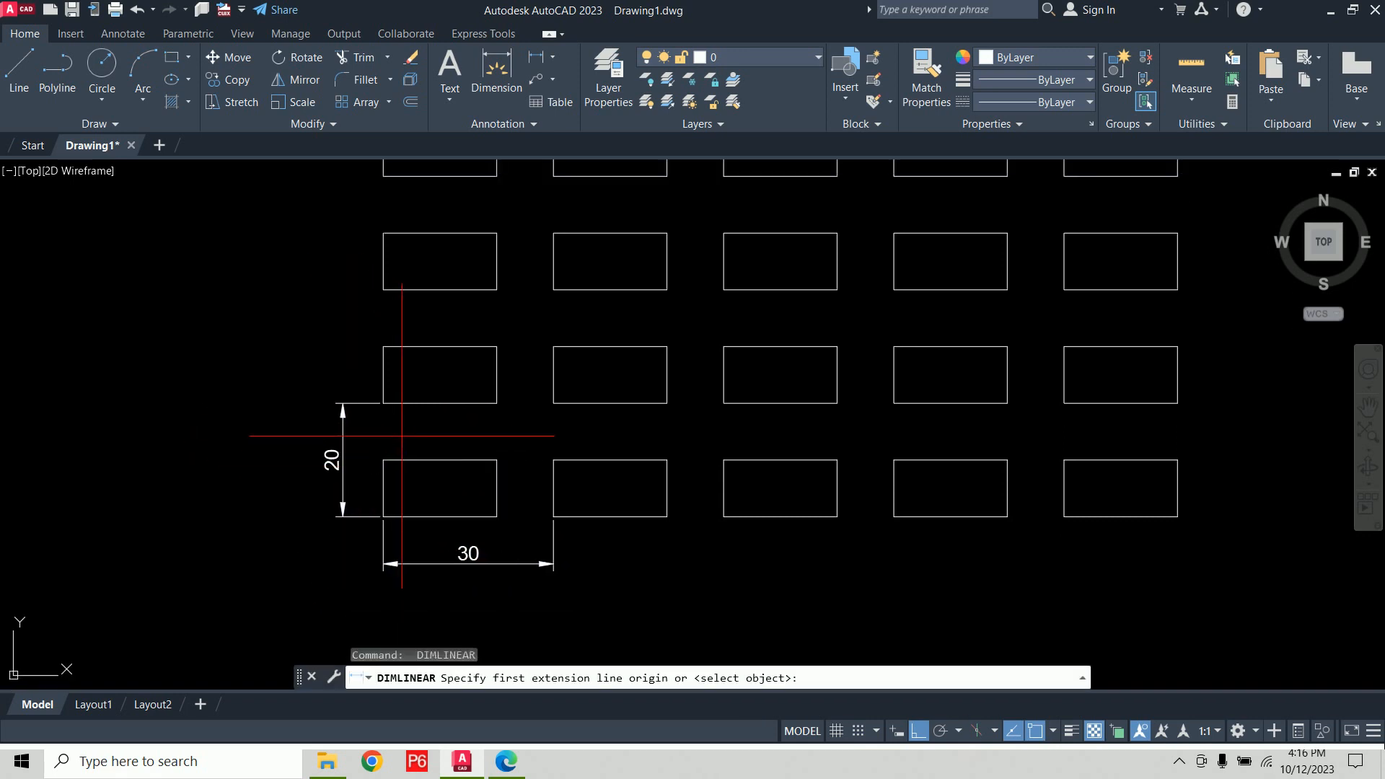
scroll(395, 433, "up", 2)
left_click(370, 384)
left_click(370, 474)
left_click(394, 444)
Dimension the horizontal gap between the first two rectangles in the bottom row
key("Return")
left_click(551, 519)
left_click(641, 519)
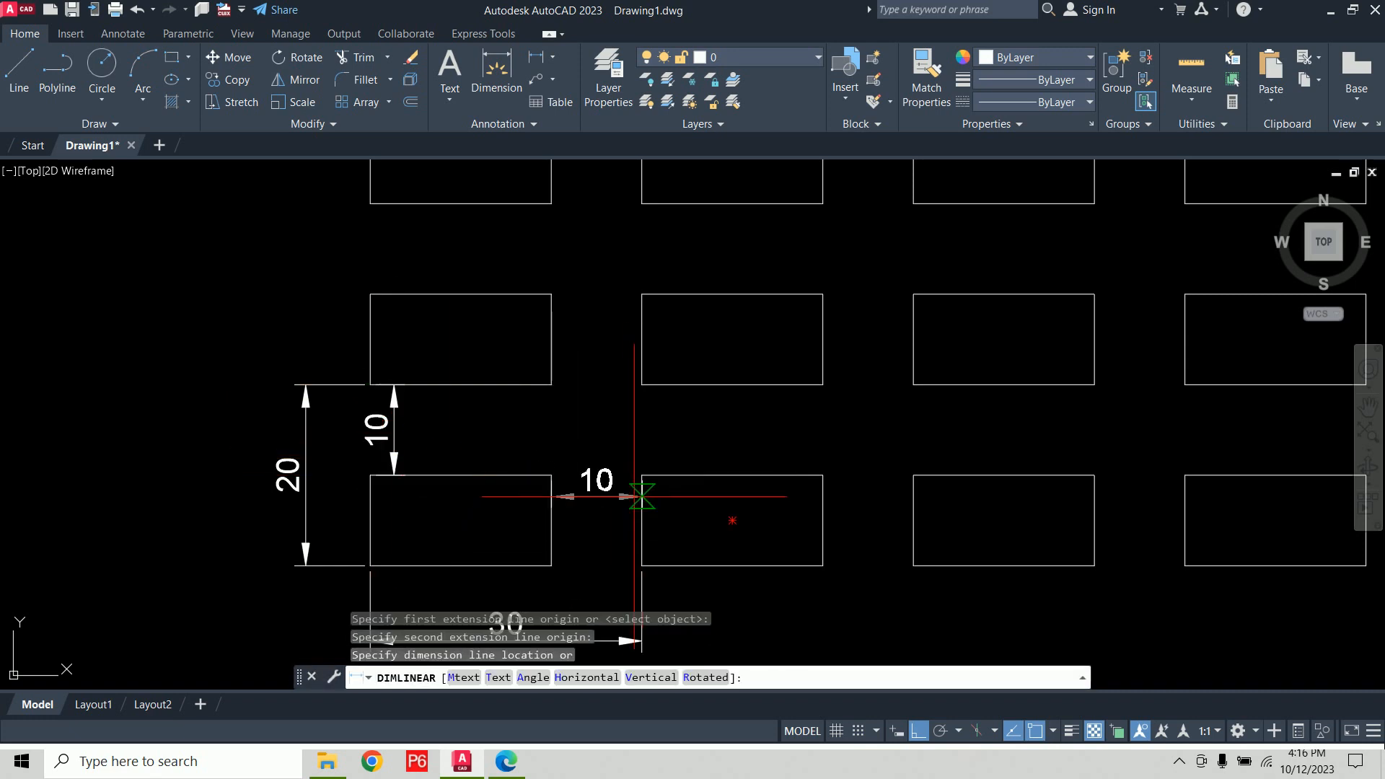
left_click(620, 519)
Erase all the arrayed rectangles together with their dimensions
scroll(724, 411, "down", 2)
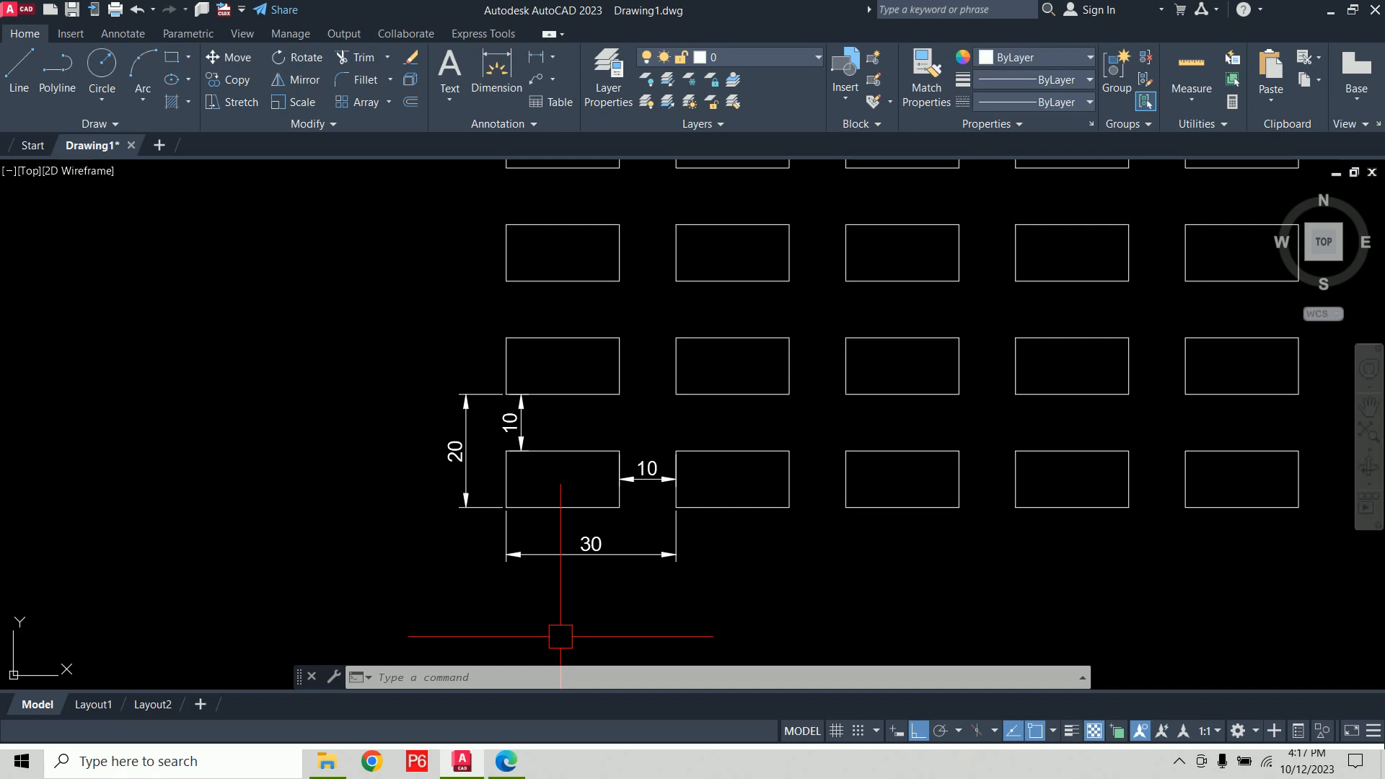
scroll(772, 382, "down", 3)
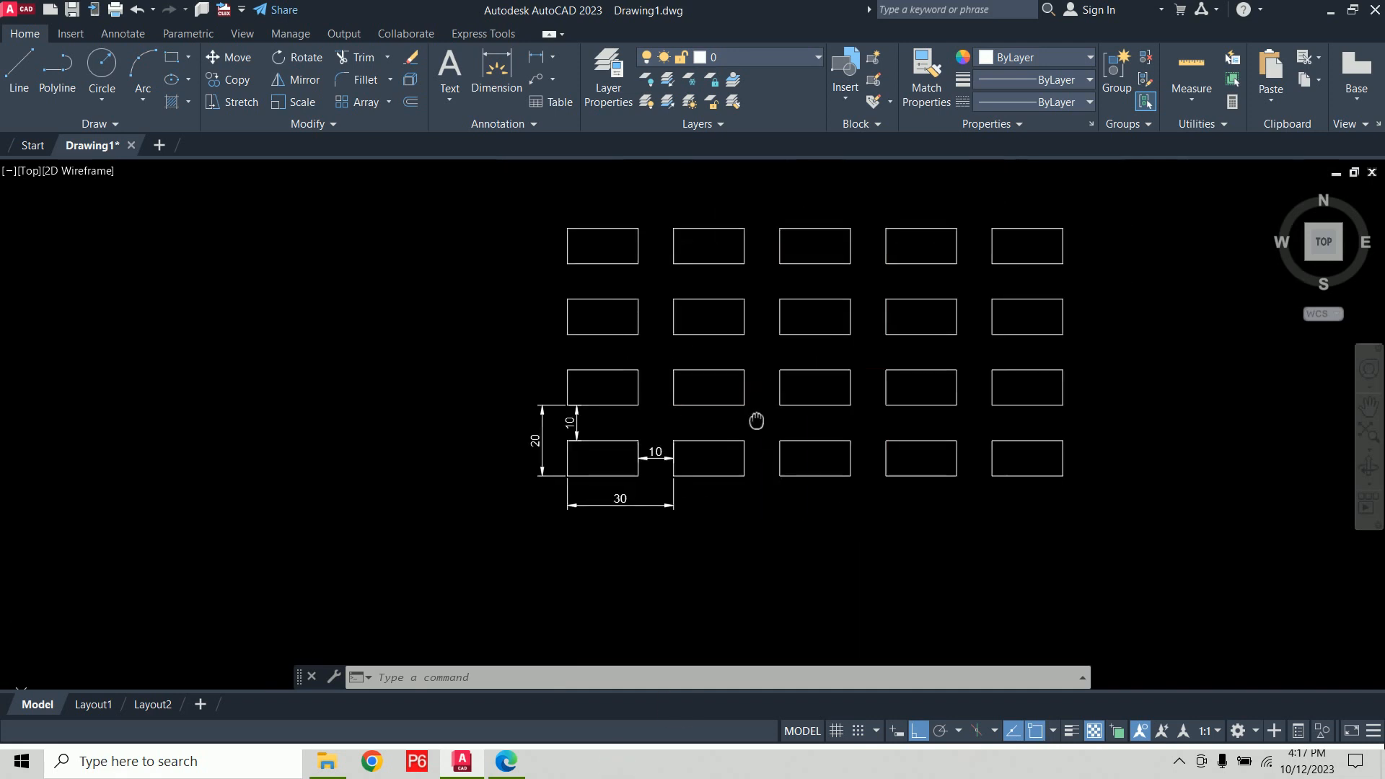
middle_click_drag(758, 417, 640, 445)
left_click(1071, 217)
left_click(303, 581)
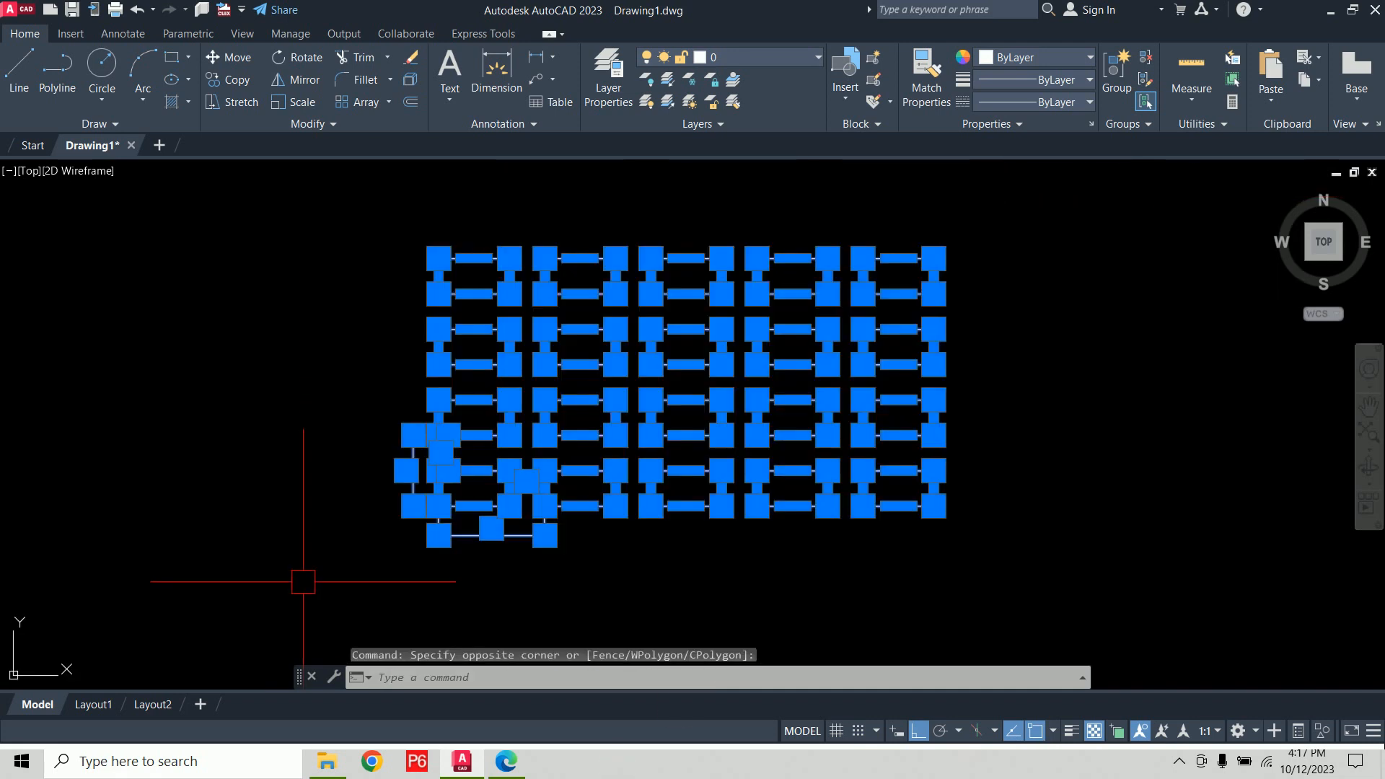
key("Delete")
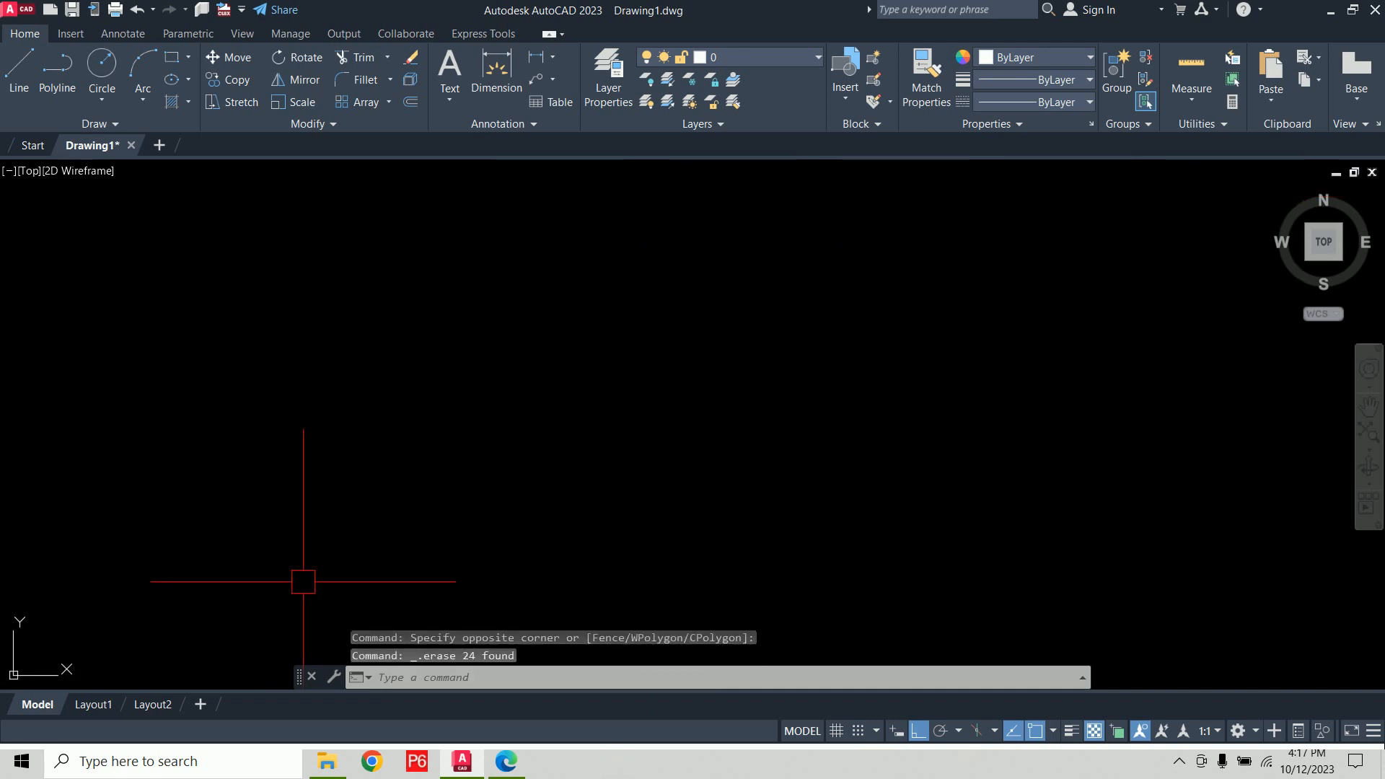
Draw a circle of radius 10 in the lower left of the empty drawing area
type("c")
key("Return")
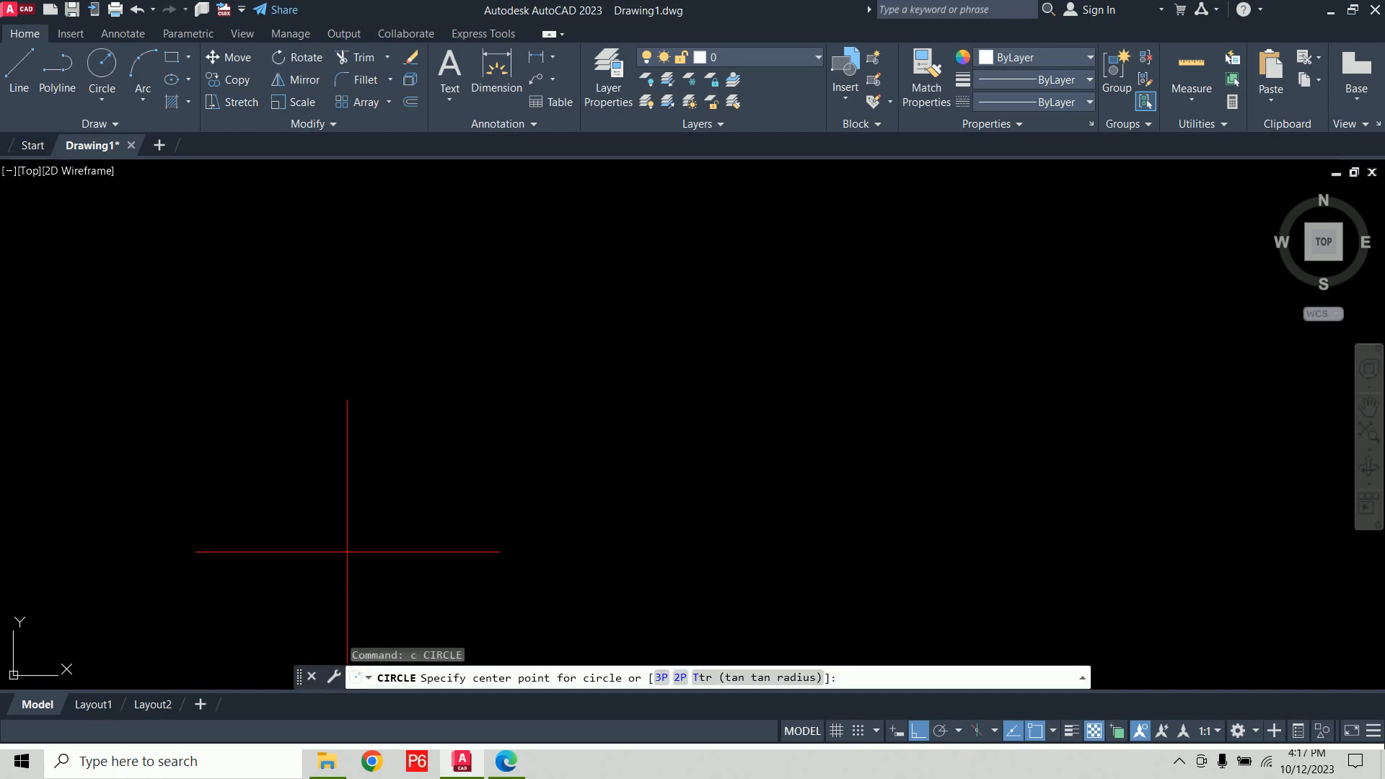
left_click(373, 532)
type("10")
key("Return")
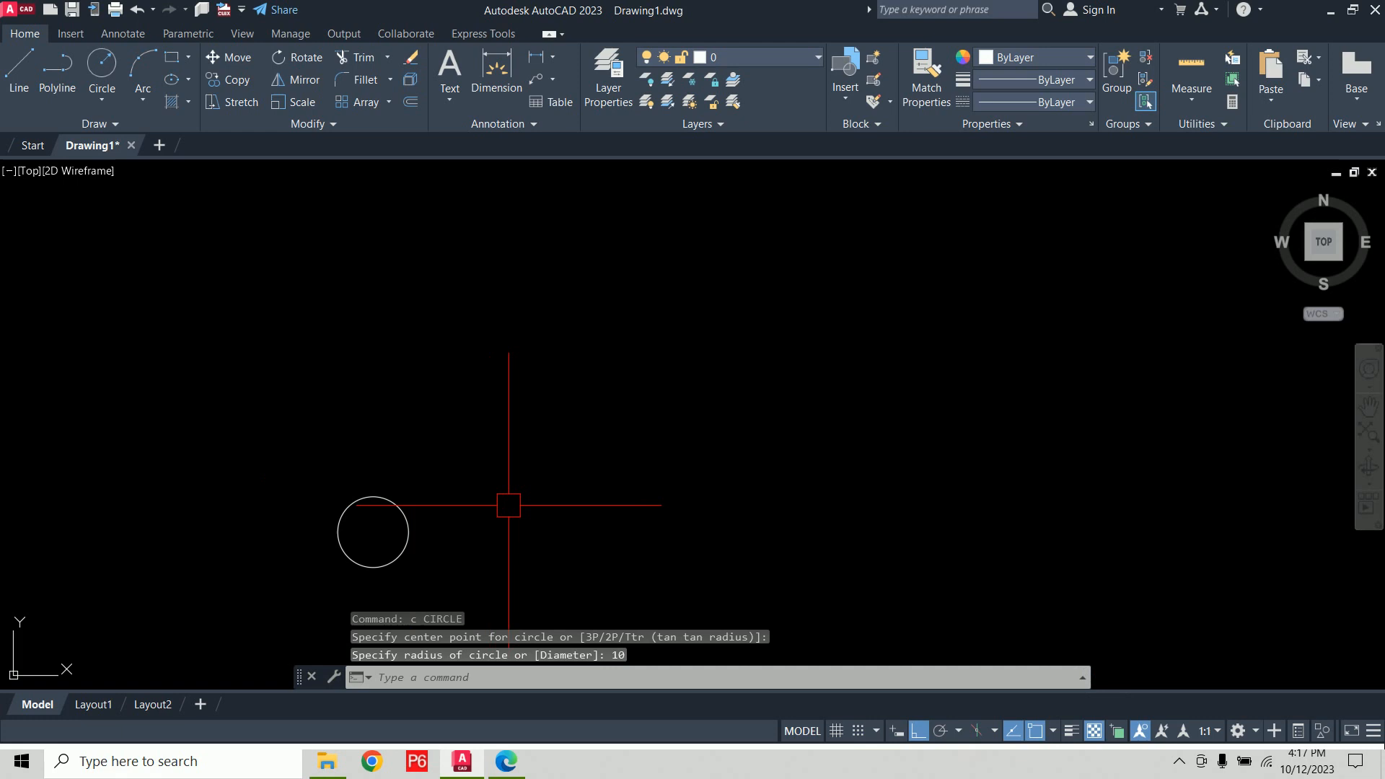
Create a rectangular array of the radius 10 circle and set its number of columns to 5
type("ar")
key("Return")
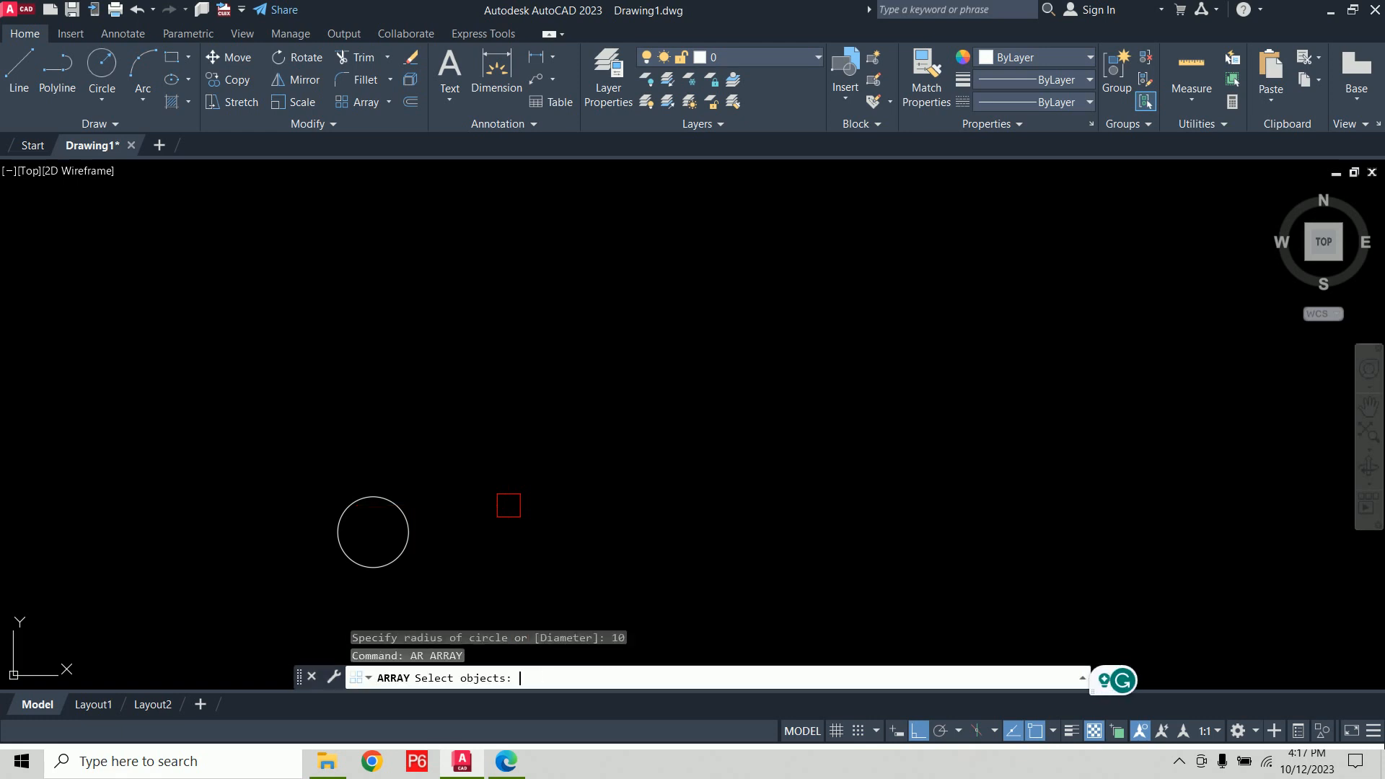
left_click(404, 506)
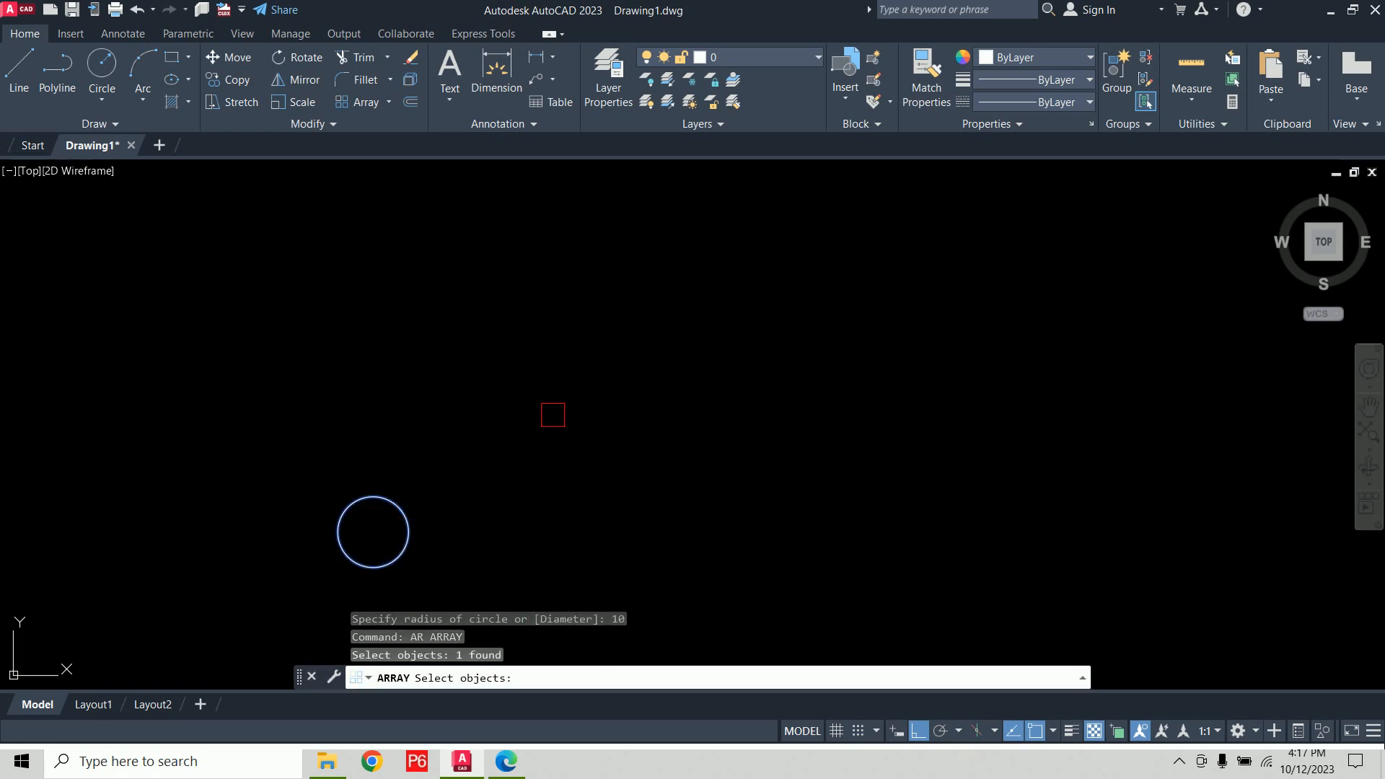
key("Return")
type("r")
key("Return")
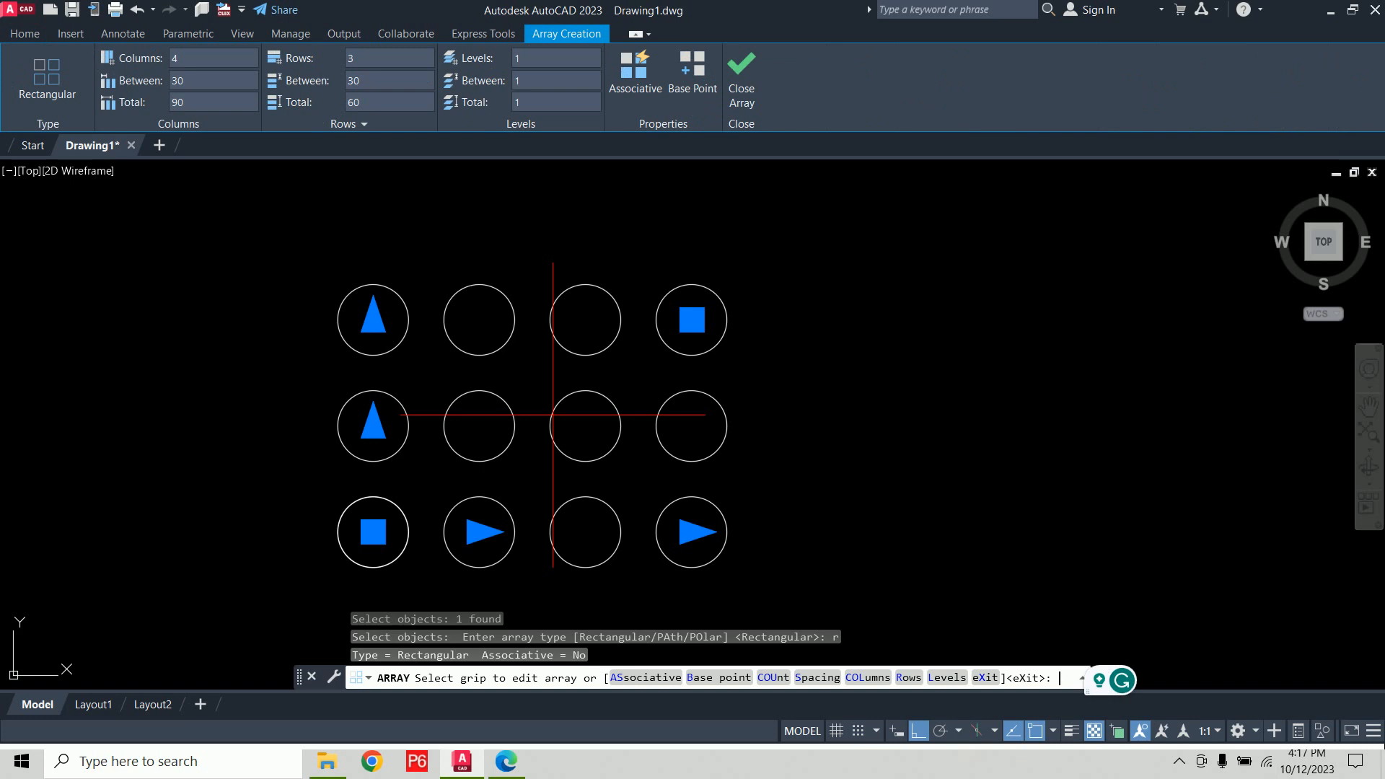
left_click(205, 63)
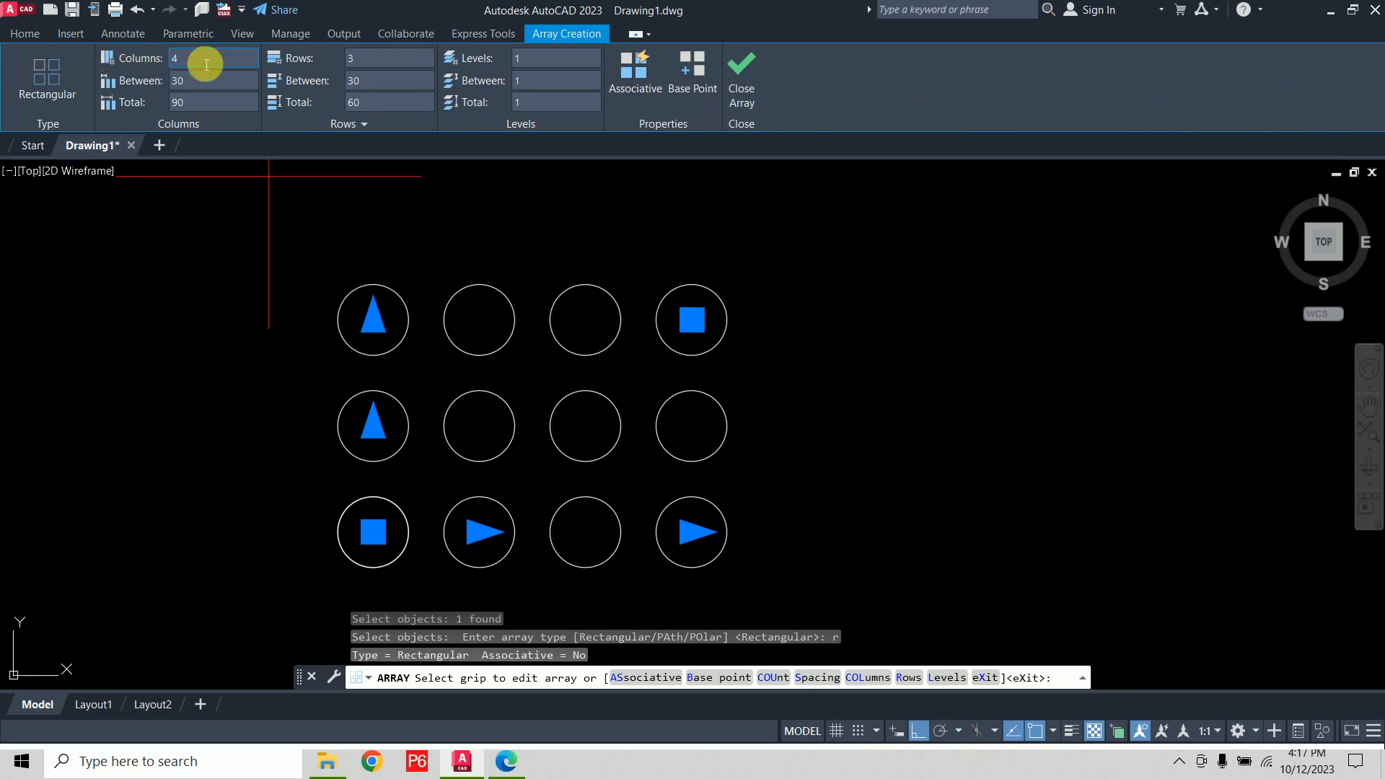
type("5")
key("Return")
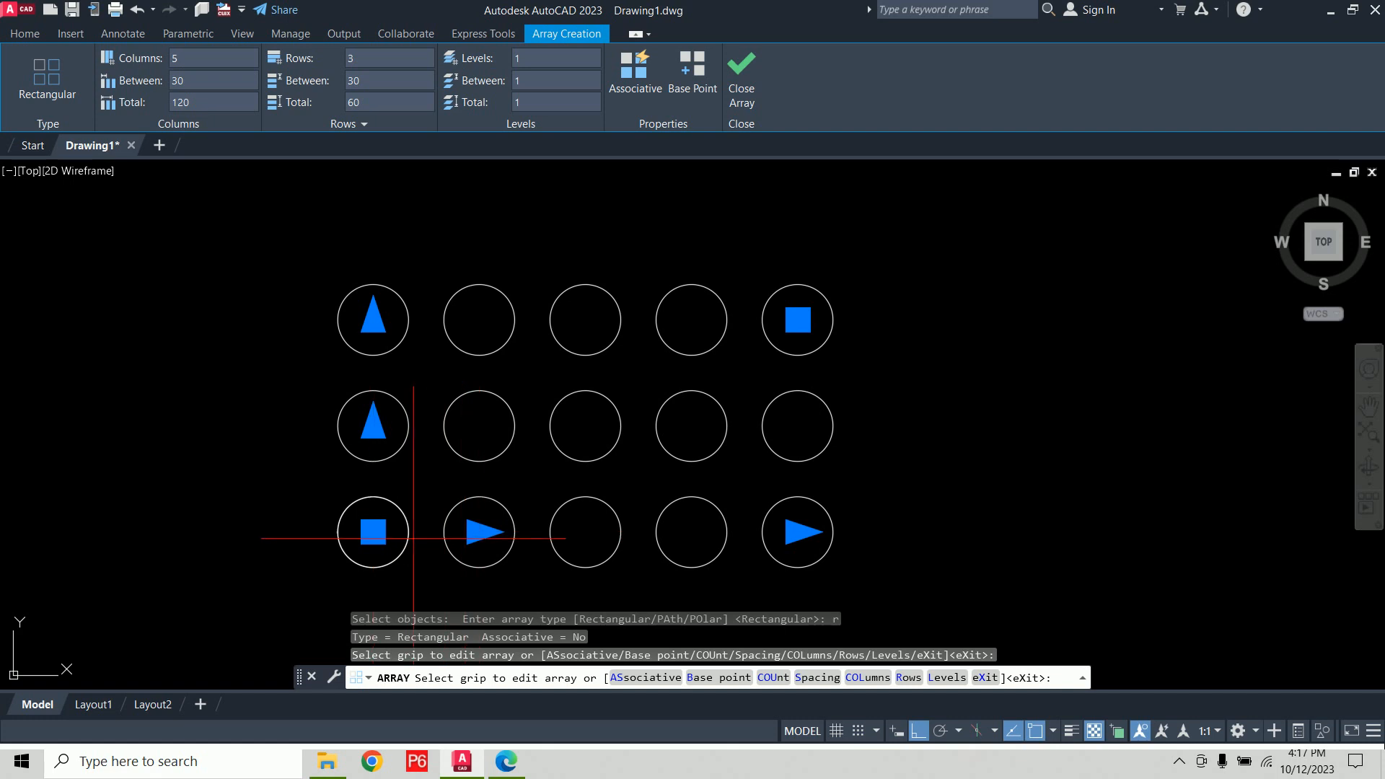
Set both the column spacing and the row spacing of the circle array to 20
left_click(228, 83)
left_click(383, 88)
type("20")
left_click(238, 85)
type("20")
key("Return")
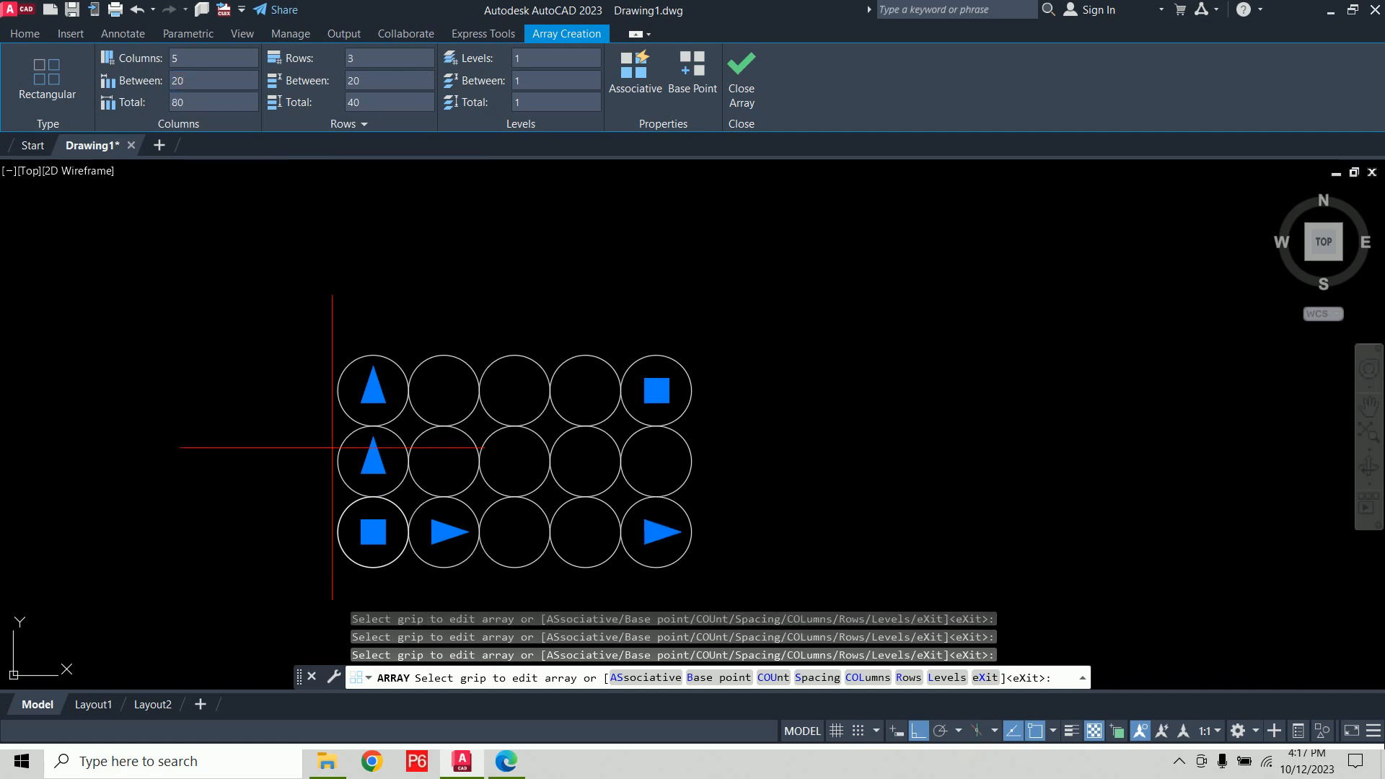
scroll(377, 532, "up", 4)
scroll(377, 532, "up", 2)
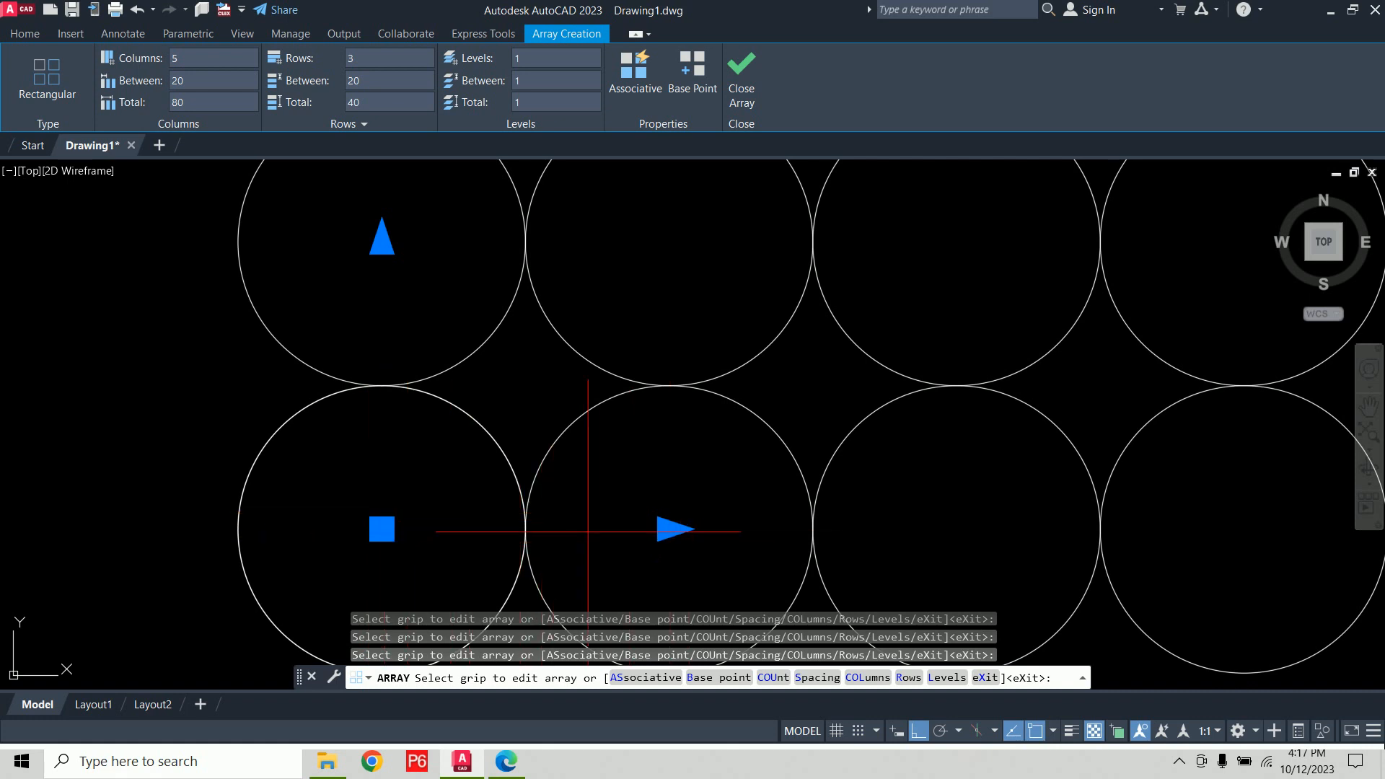
scroll(670, 529, "down", 6)
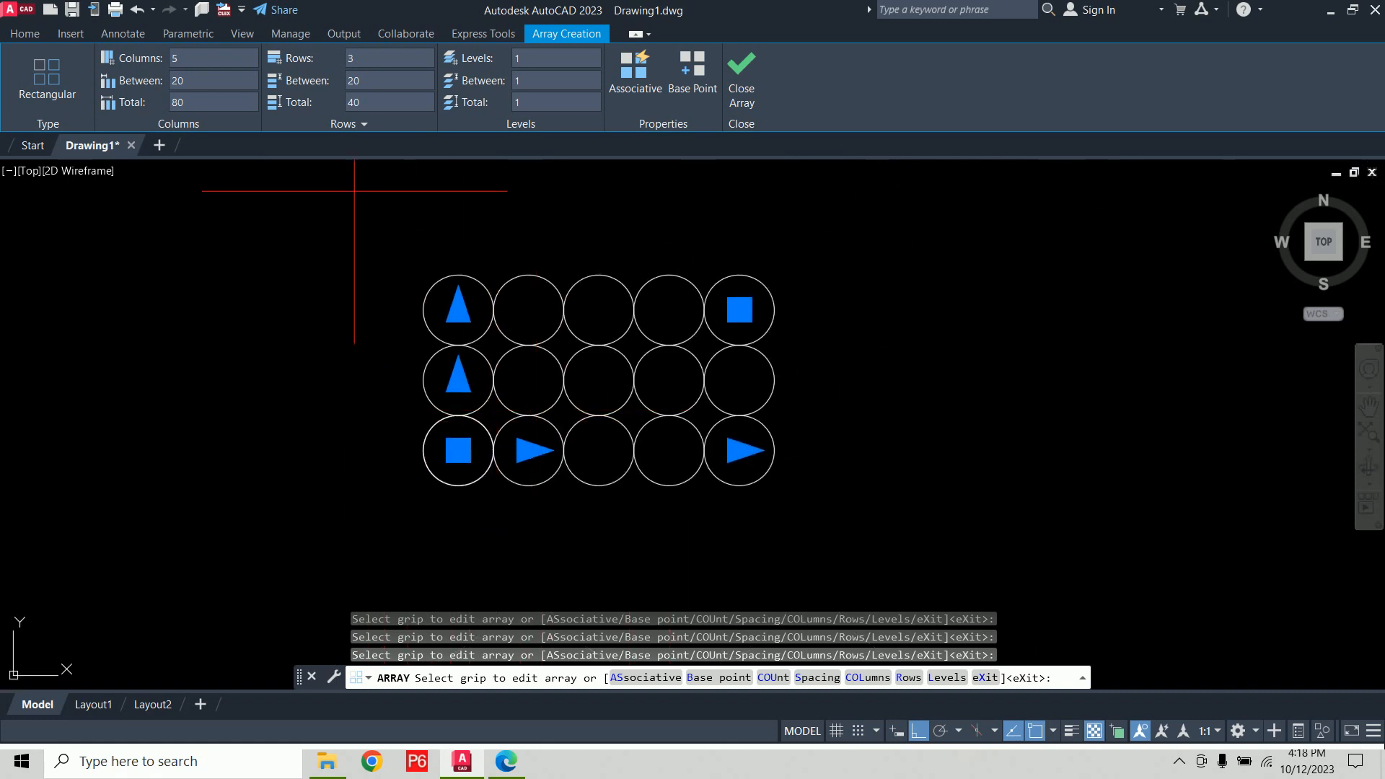
Set both the column spacing and the row spacing of the circle array to 30
left_click(227, 93)
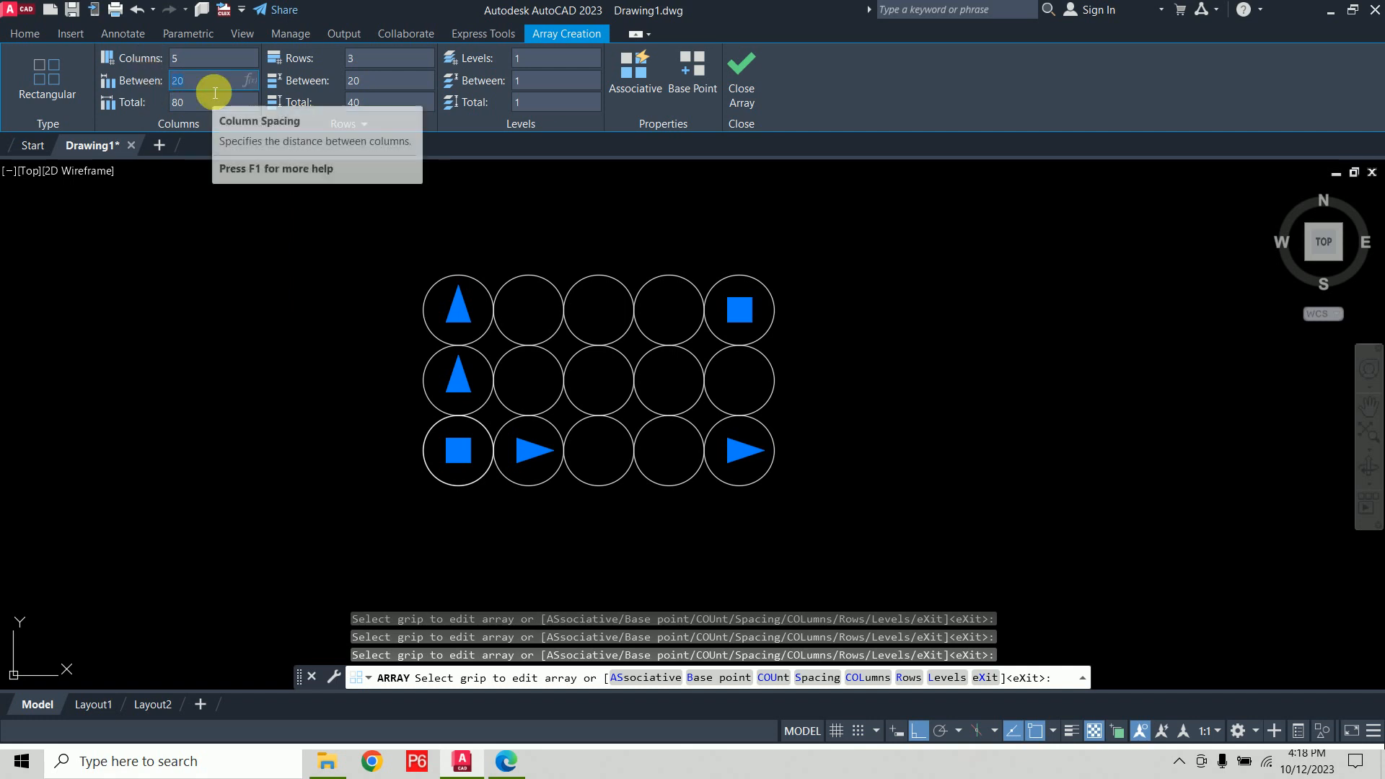
type("30")
key("Return")
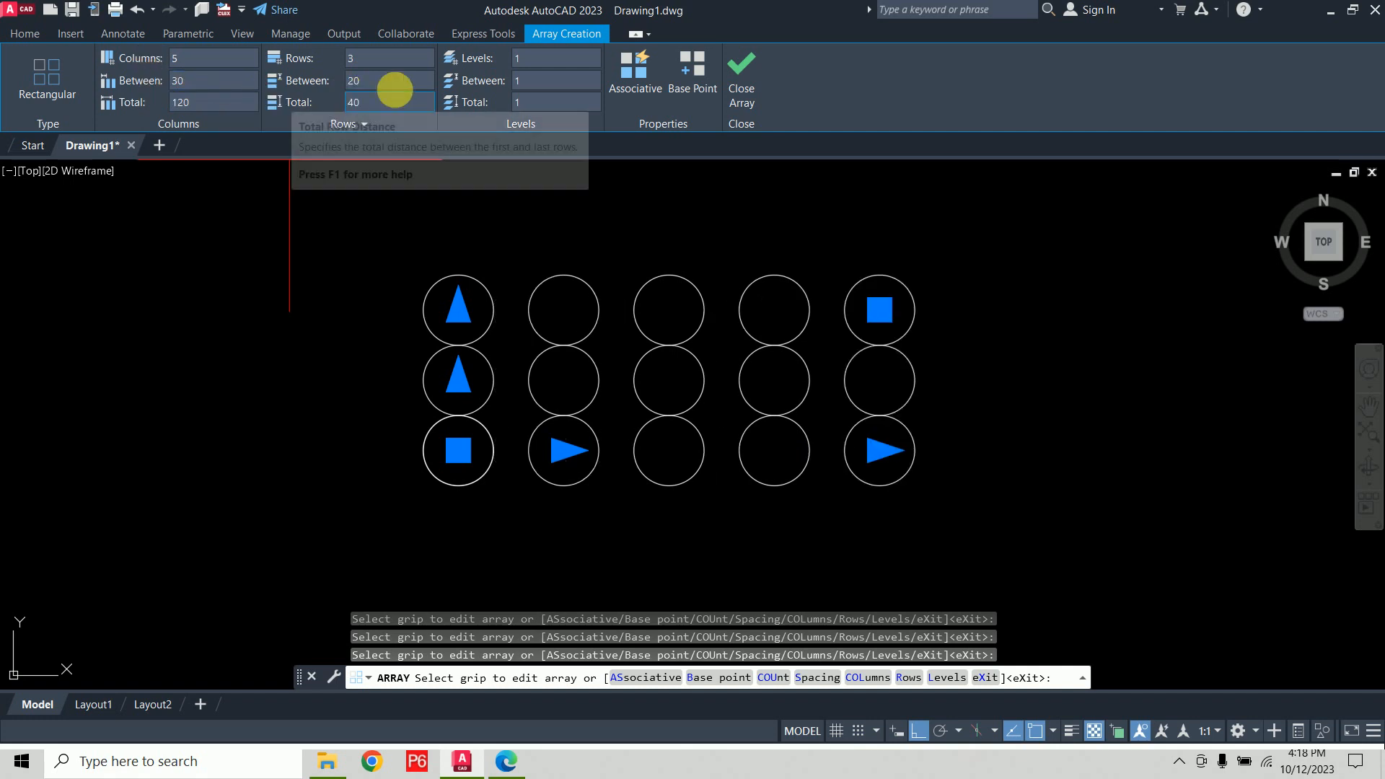
left_click(403, 91)
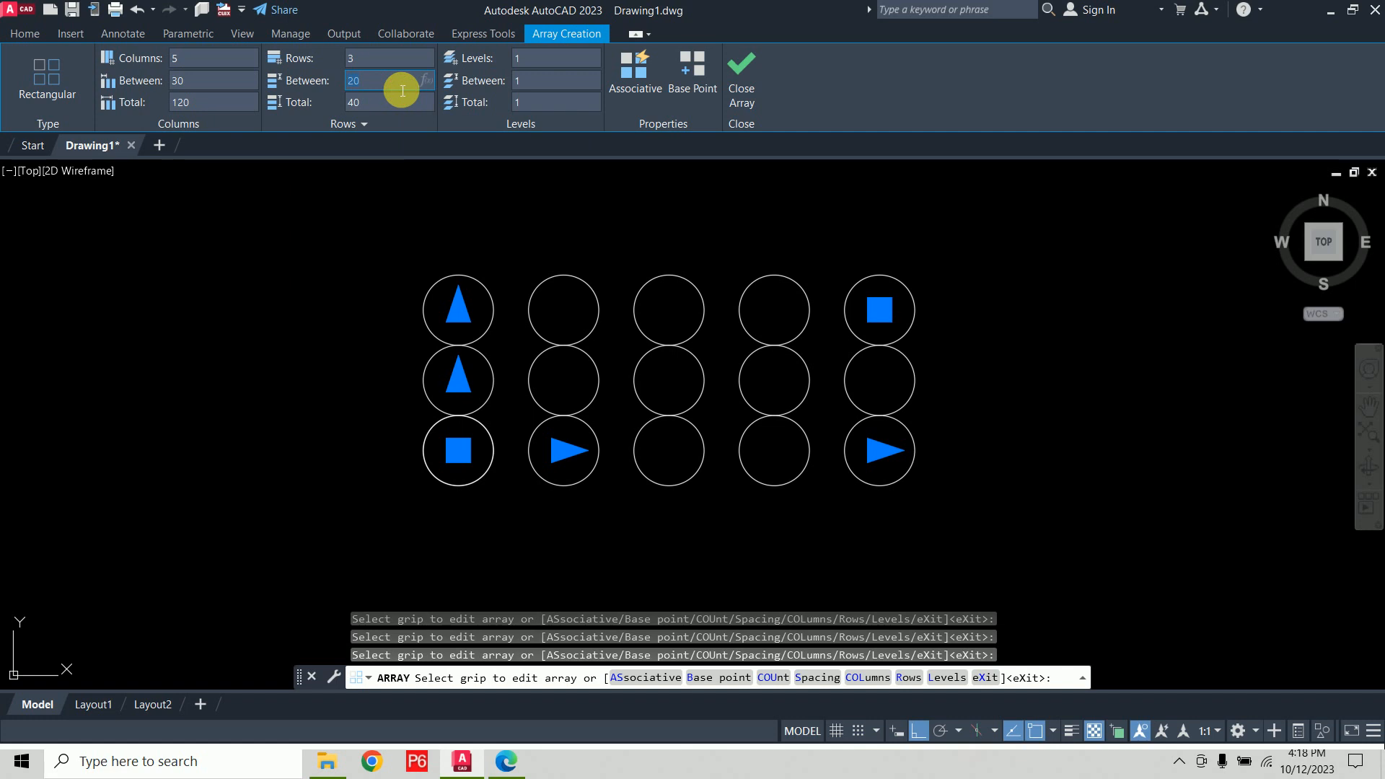
type("30")
key("Return")
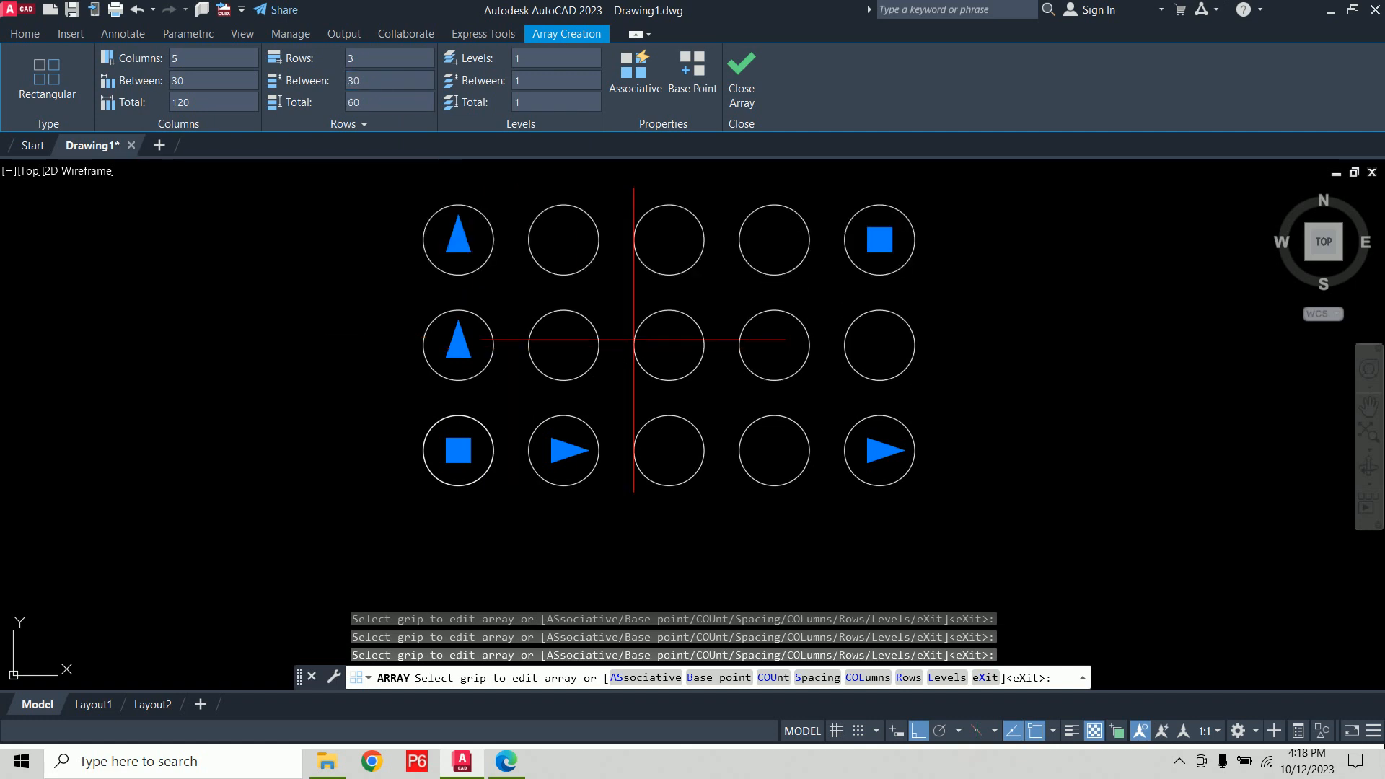
middle_click_drag(432, 275, 371, 339)
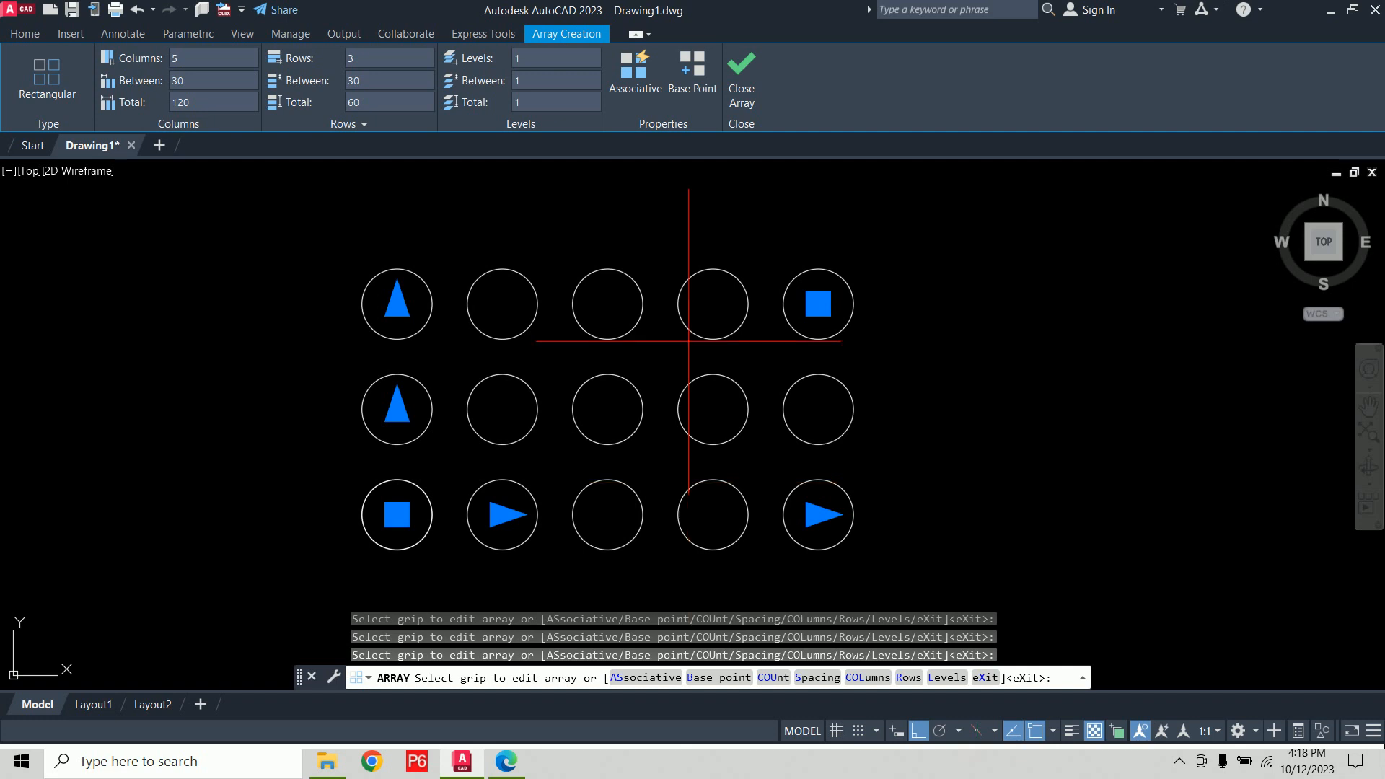
Make the circle array associative and finish it, checking its selection as a single object
left_click(634, 88)
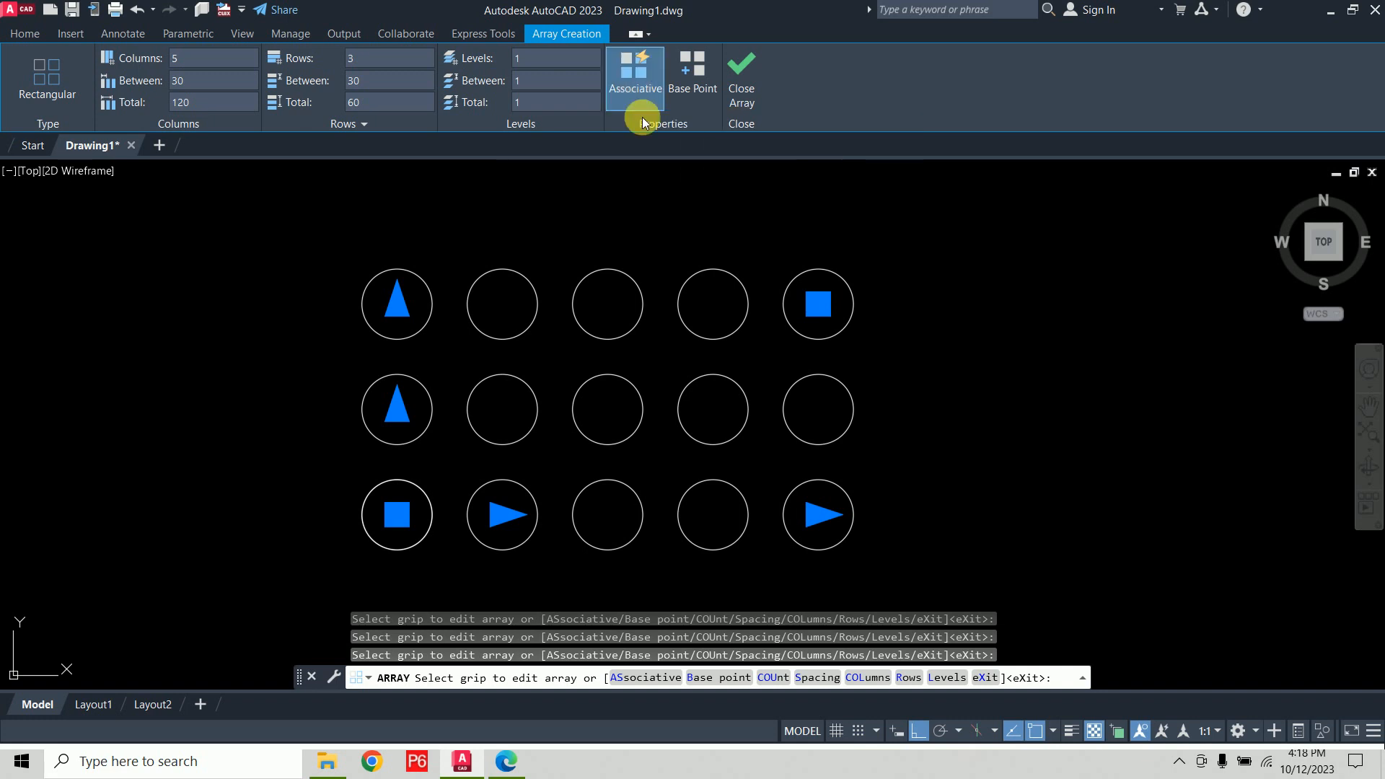
left_click(747, 94)
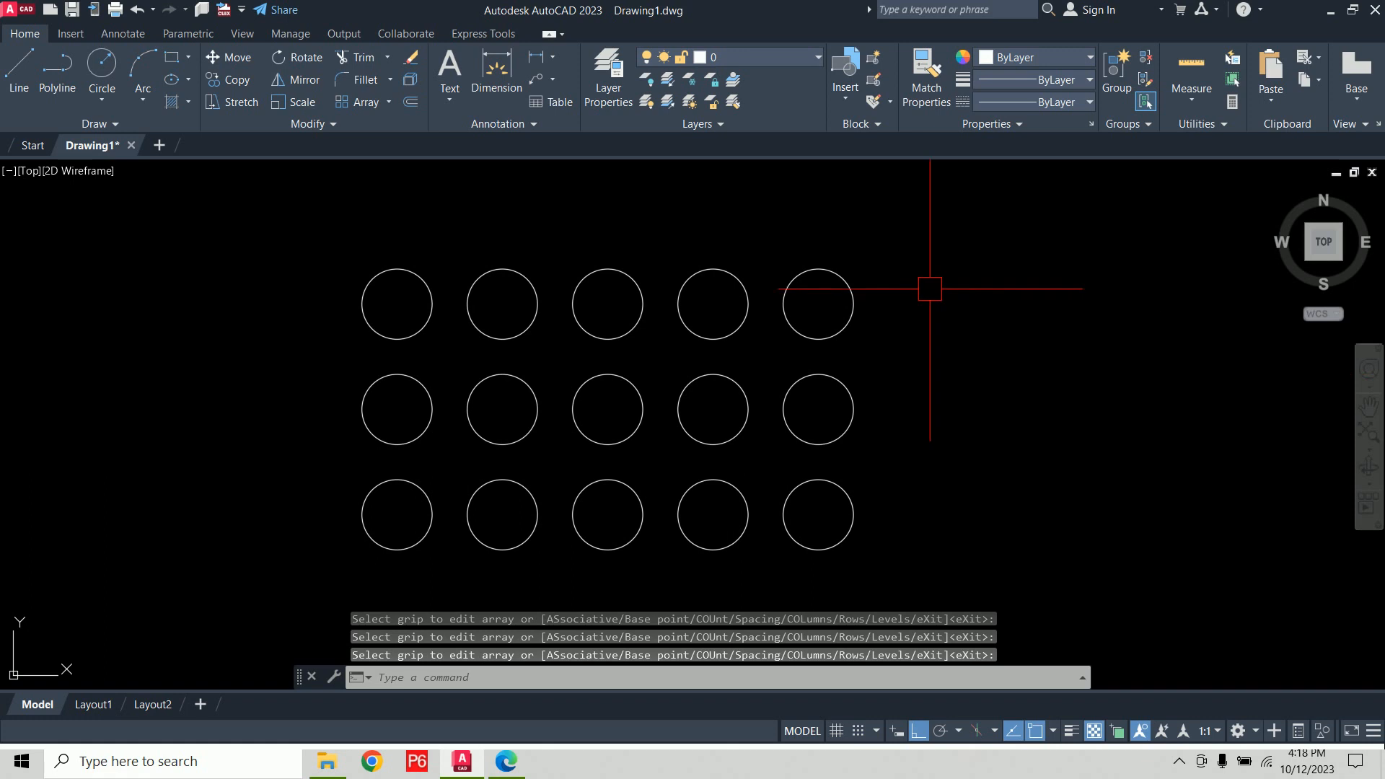
left_click(852, 279)
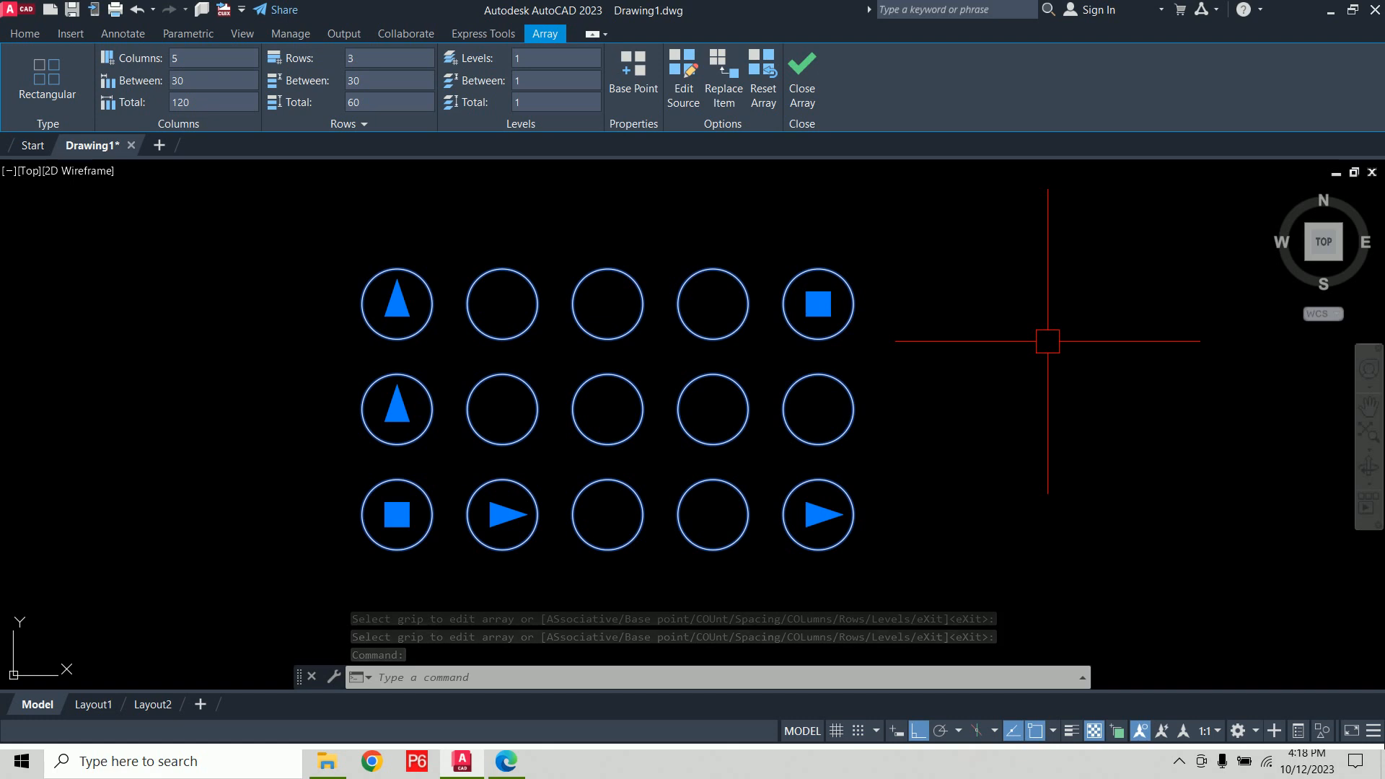
left_click(800, 79)
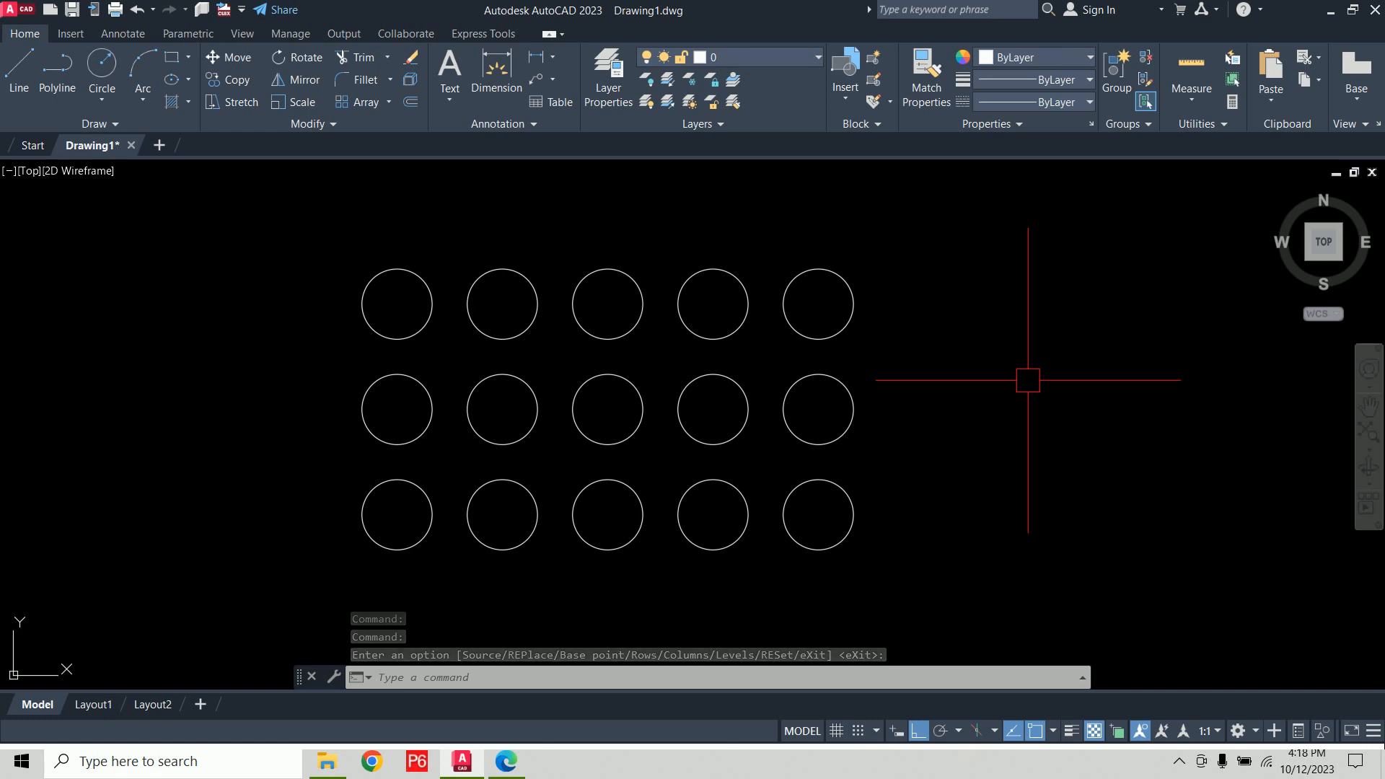
Erase the whole associative circle array
left_click(828, 272)
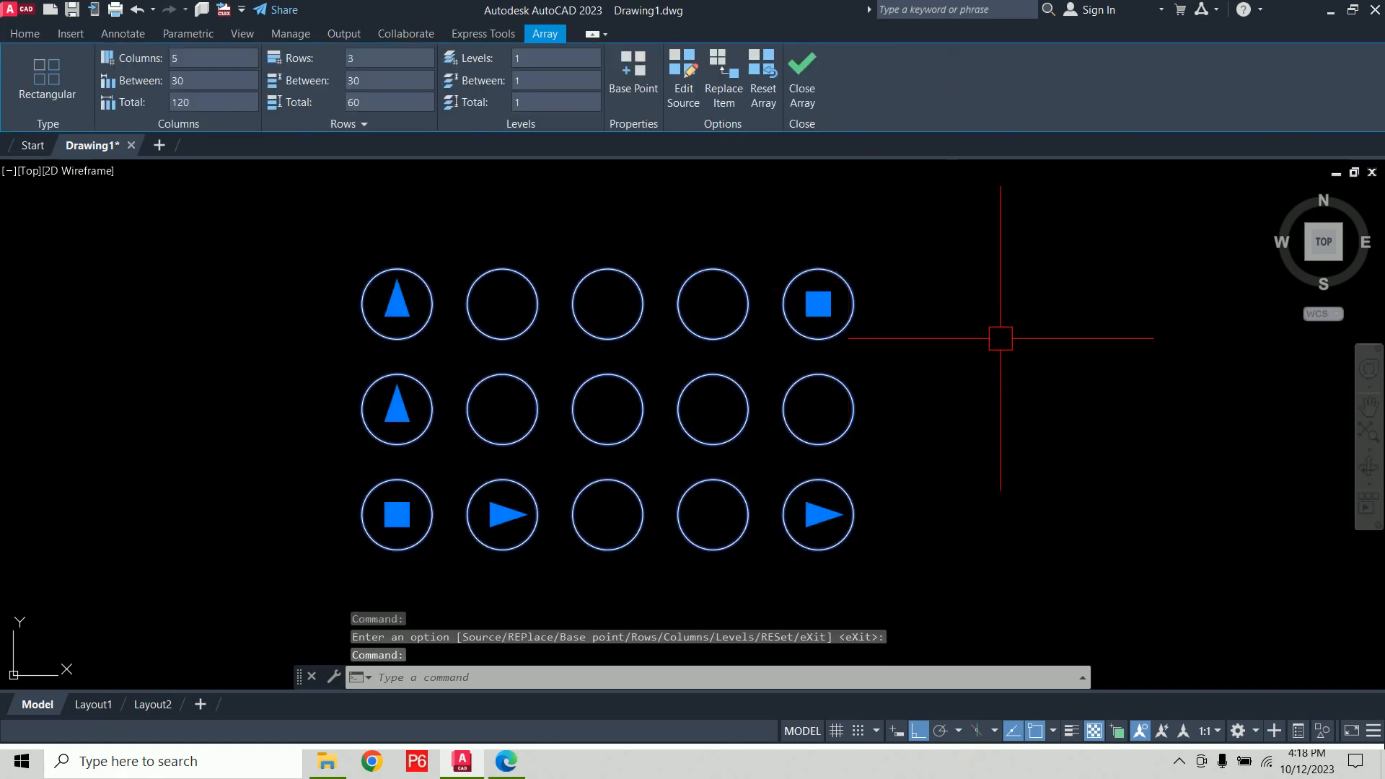
key("Delete")
Draw two concentric circles of radius 38 and 40 in the middle of the empty drawing area
type("c")
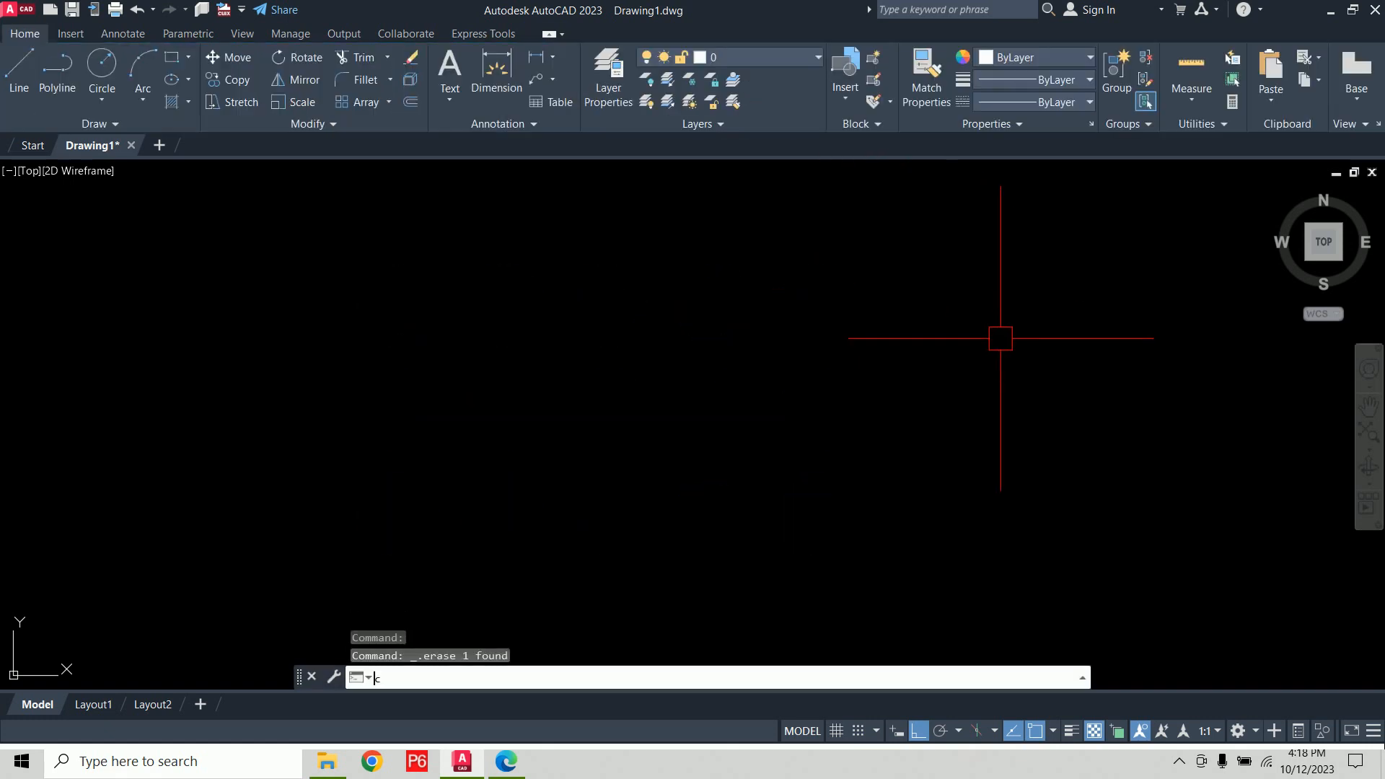
key("Return")
left_click(591, 422)
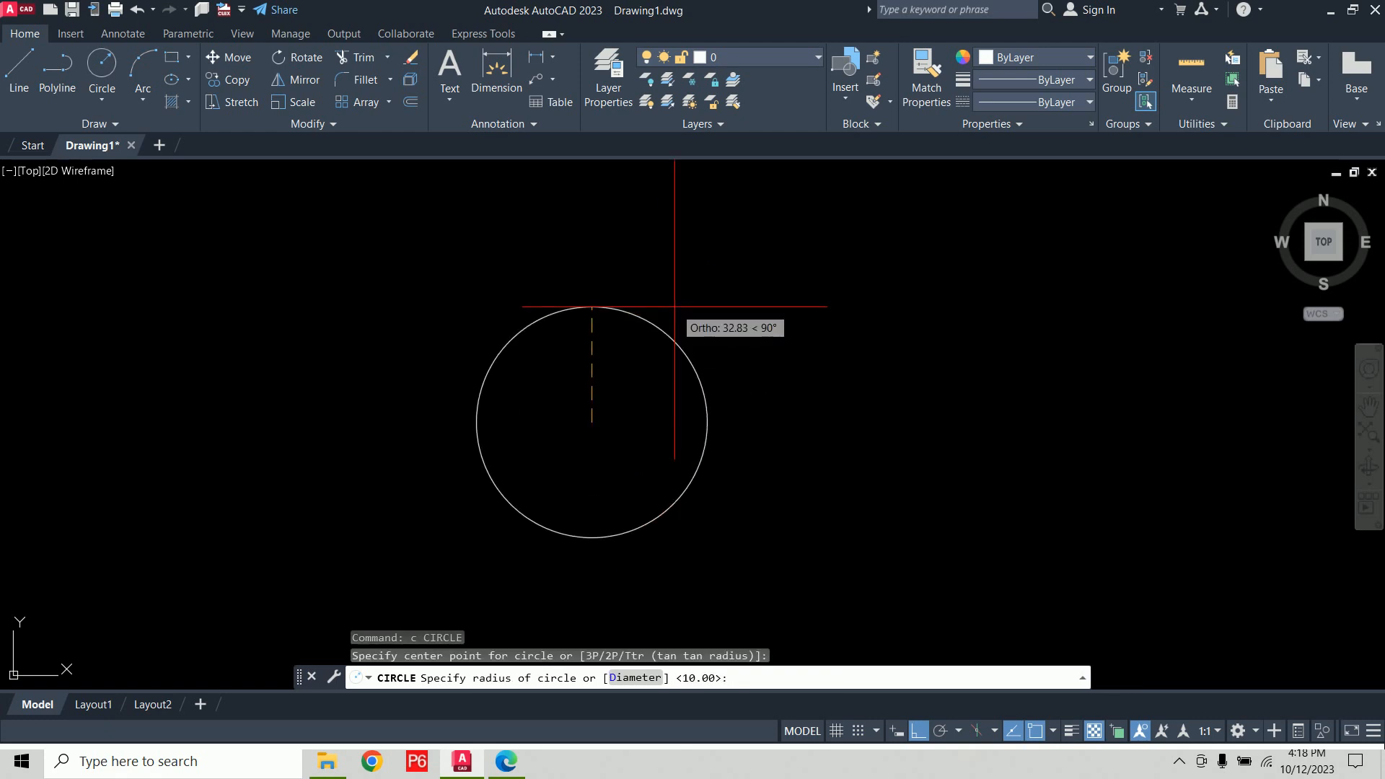
key("Return")
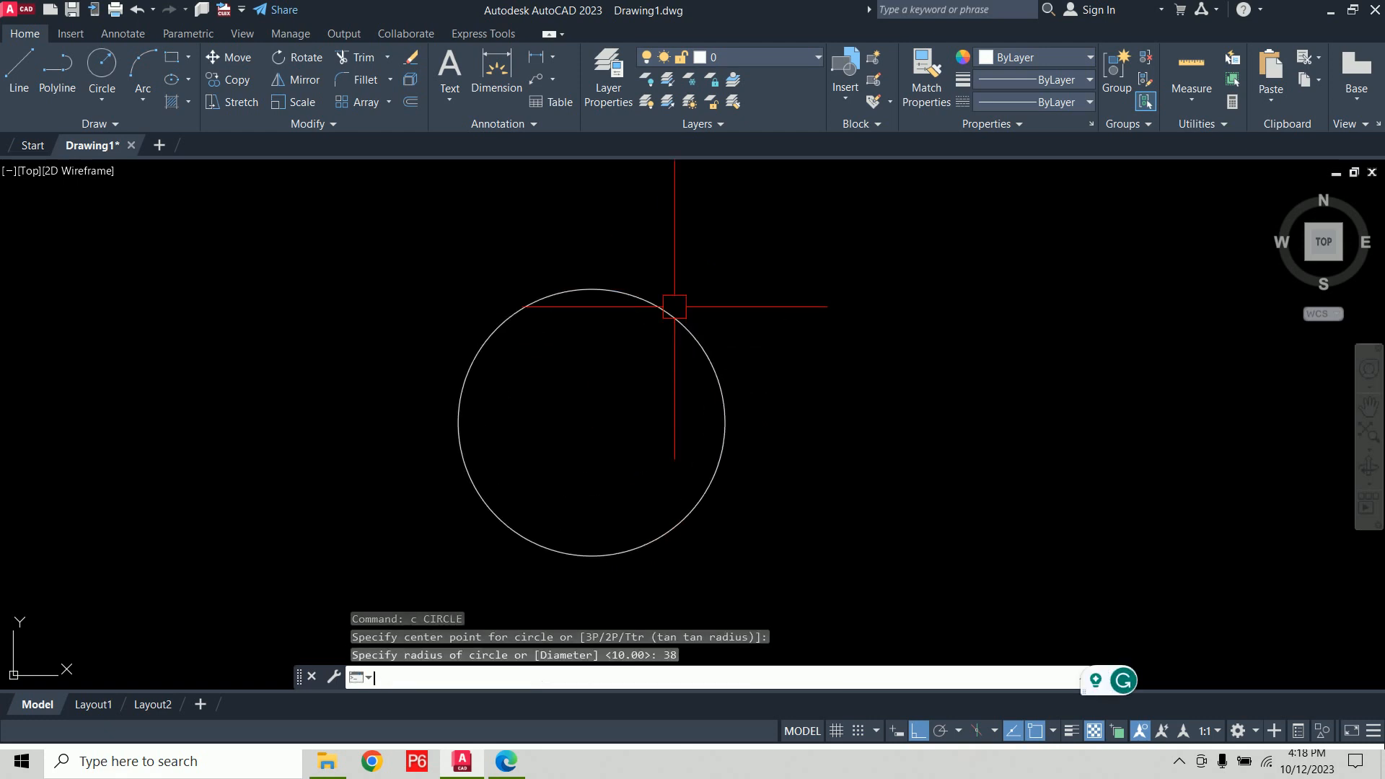
key("Return")
left_click(591, 422)
type("40")
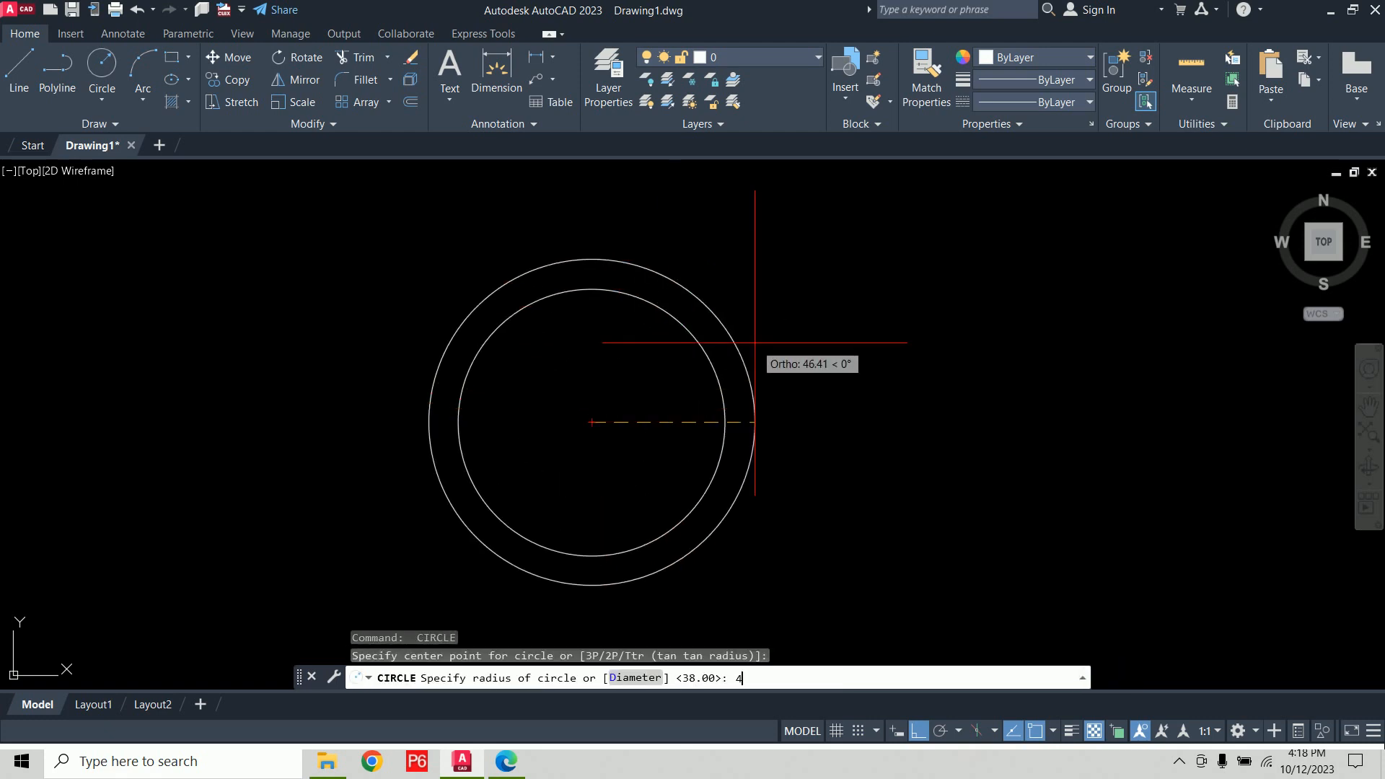
key("Return")
Draw two smaller concentric circles of radius 8 and 10 to the right of the large pair
key("Return")
left_click(855, 432)
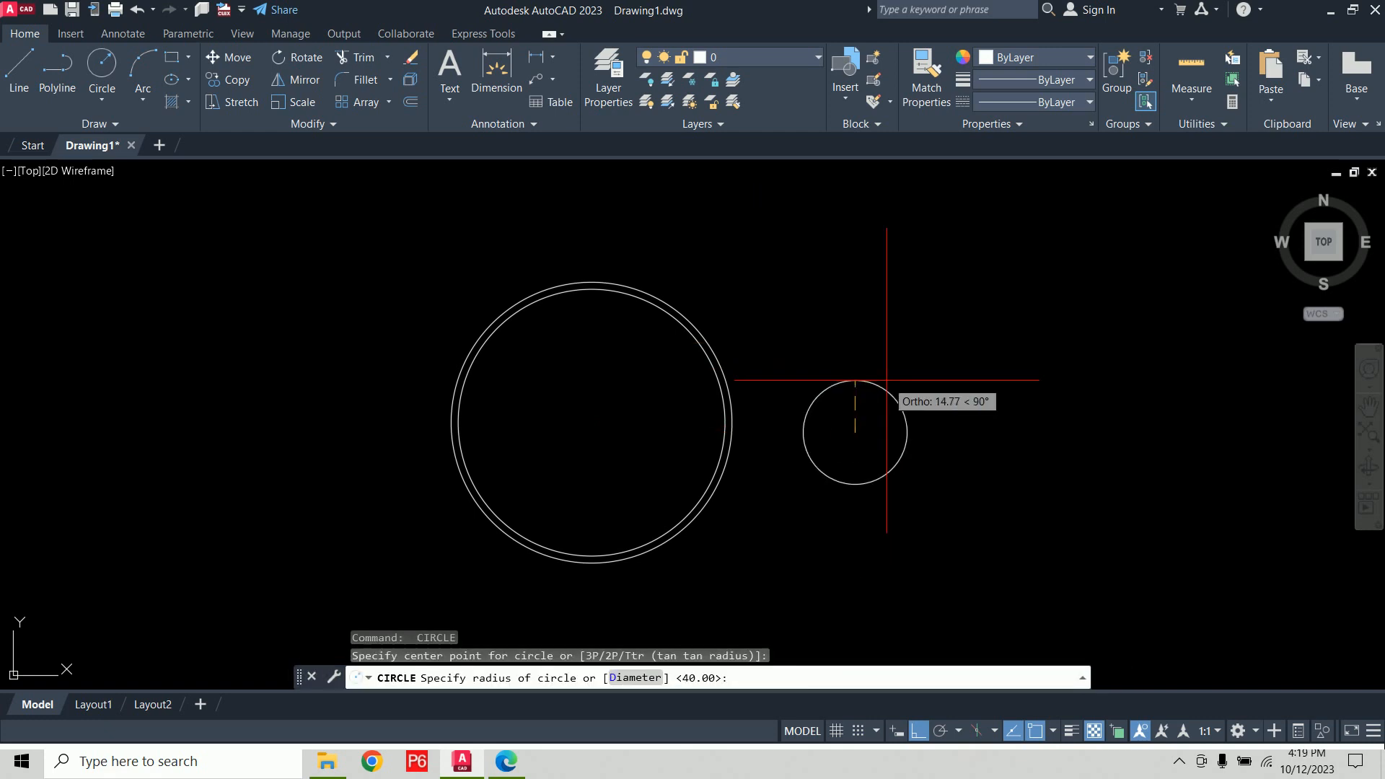
type("8")
key("Return")
key("Return")
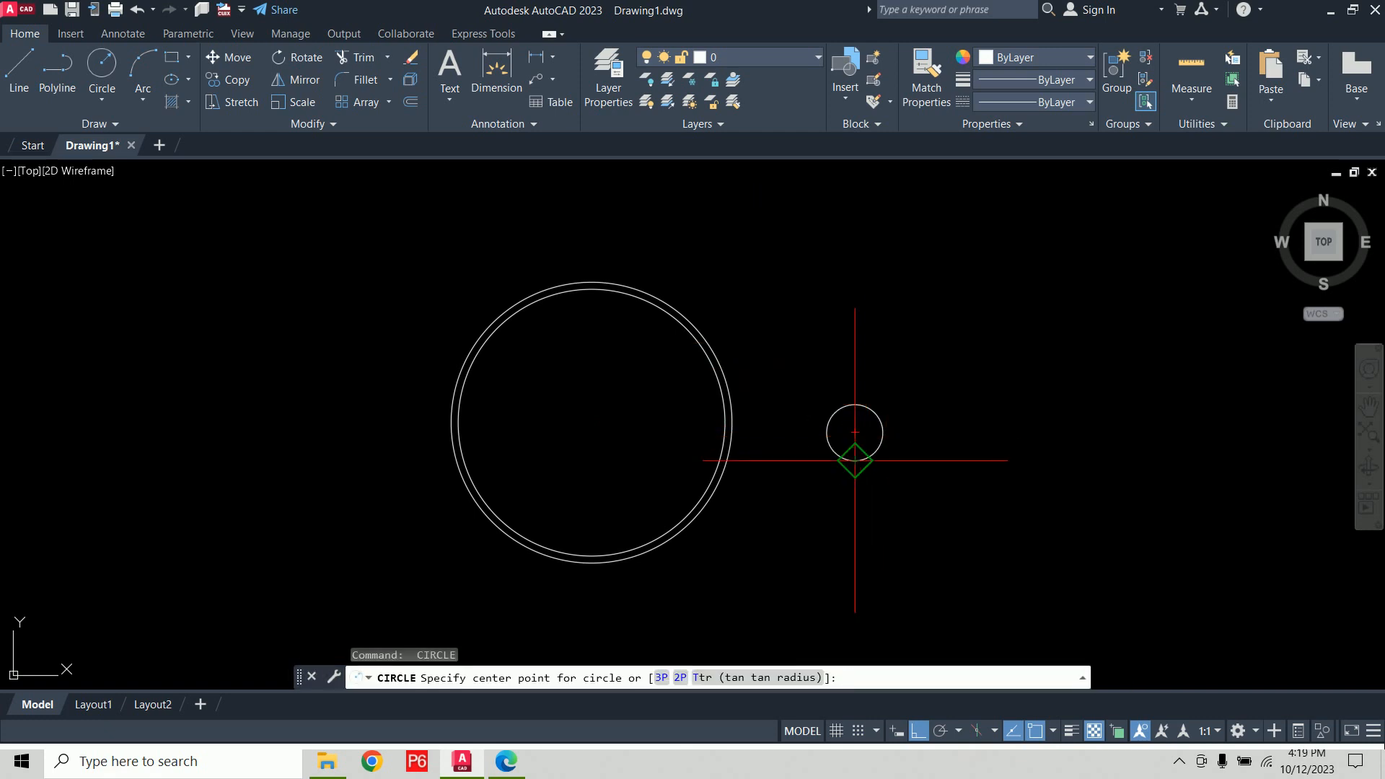
left_click(855, 432)
type("10")
key("Return")
Draw a horizontal line across the small circles, joining the right and left quadrants of the radius 10 circle
type("l")
key("Return")
left_click(895, 444)
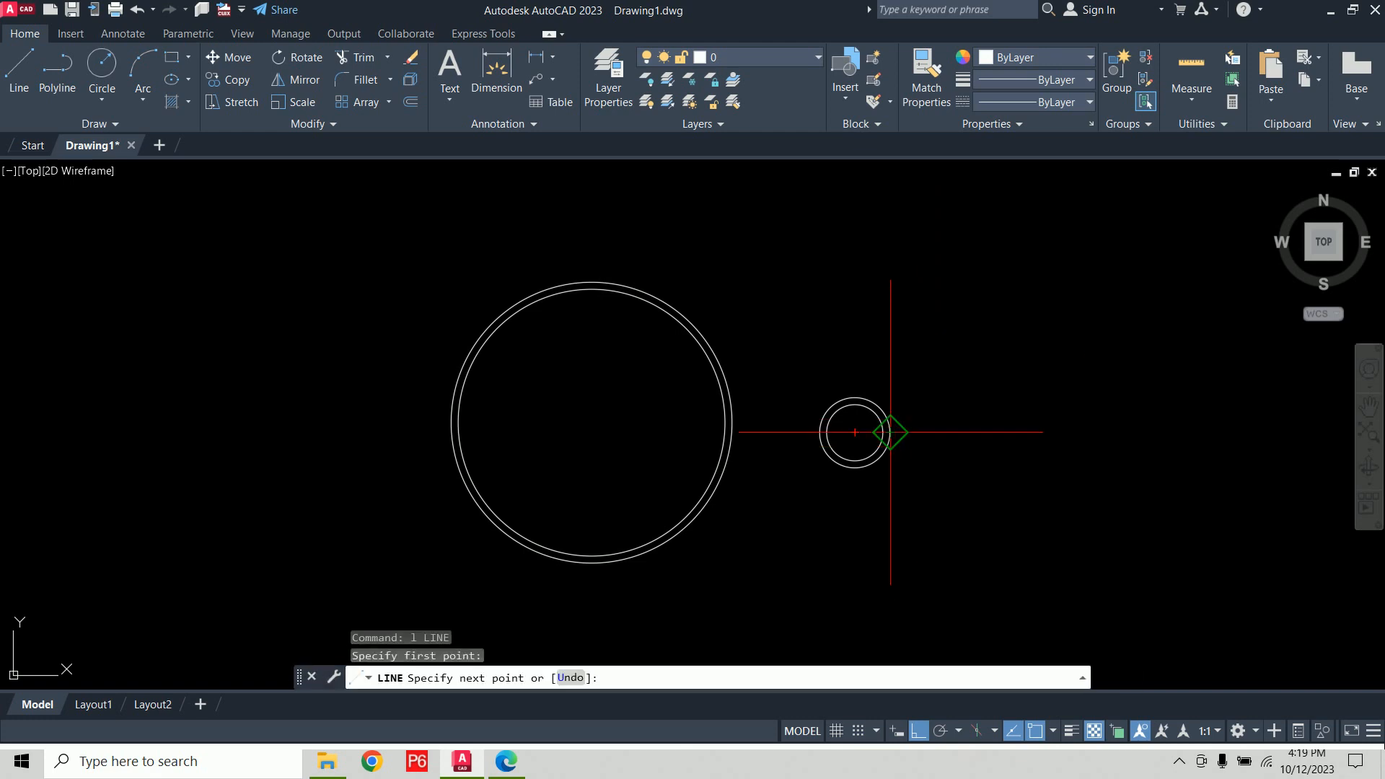
left_click(826, 433)
scroll(829, 442, "up", 2)
scroll(825, 440, "up", 1)
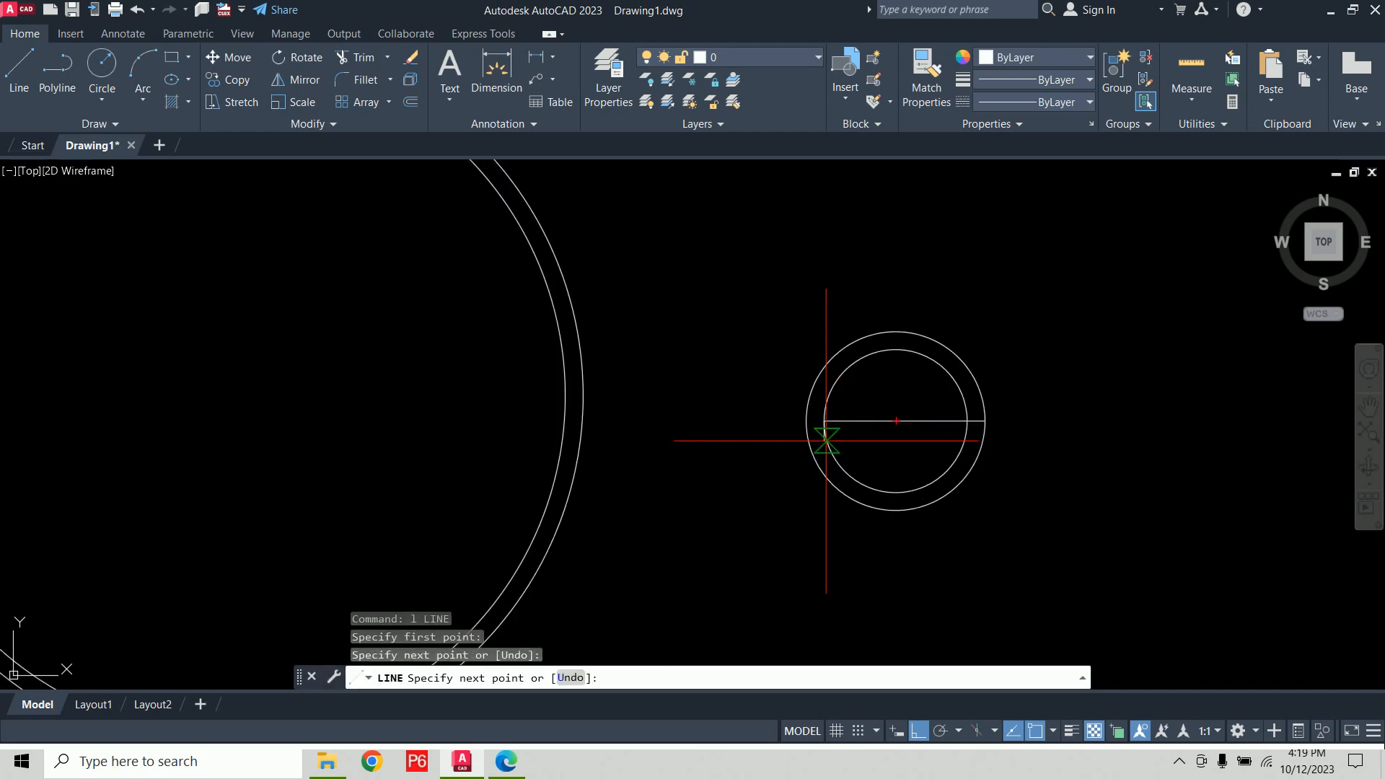
key("ctrl+z")
scroll(822, 435, "down", 3)
left_click(820, 433)
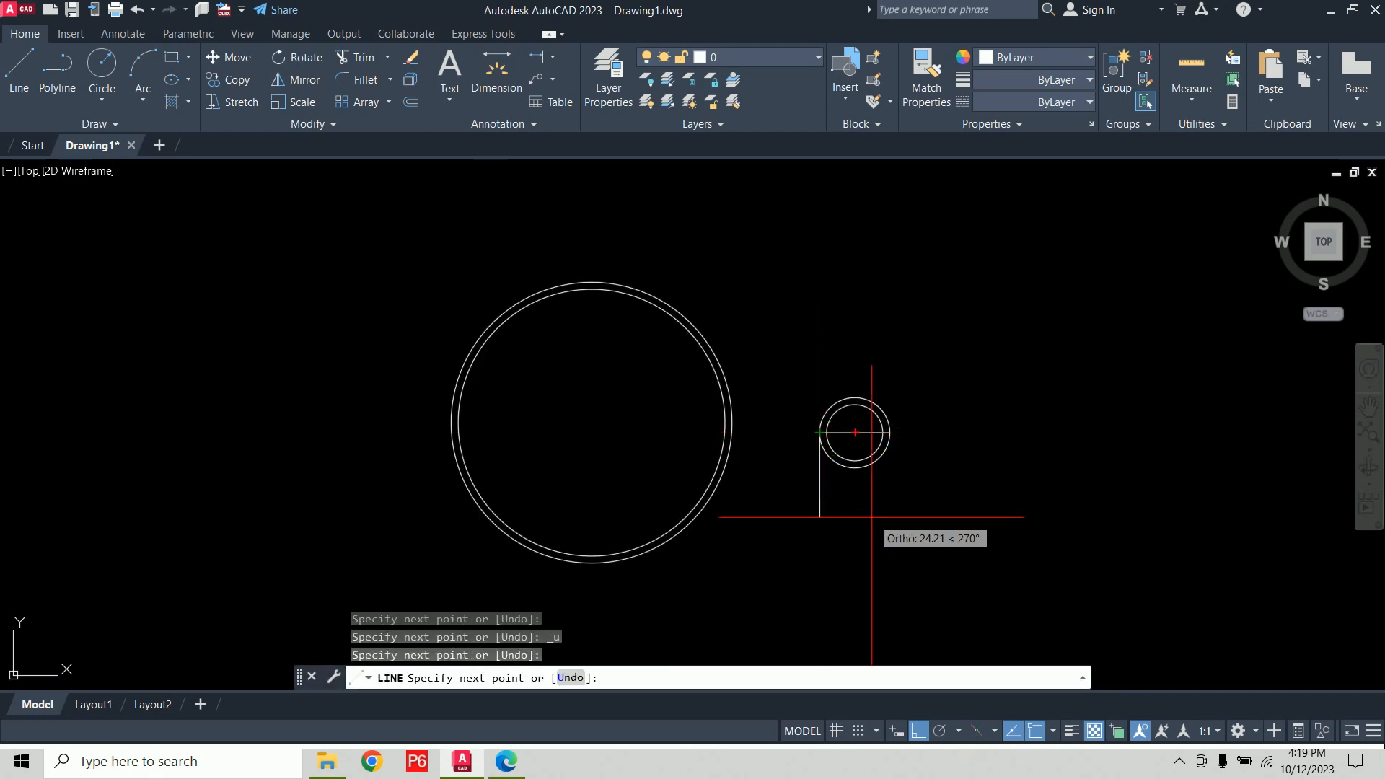
key("Return")
Trim away the lower half of the radius 10 circle and the line segment inside the radius 8 circle
type("tr")
key("Return")
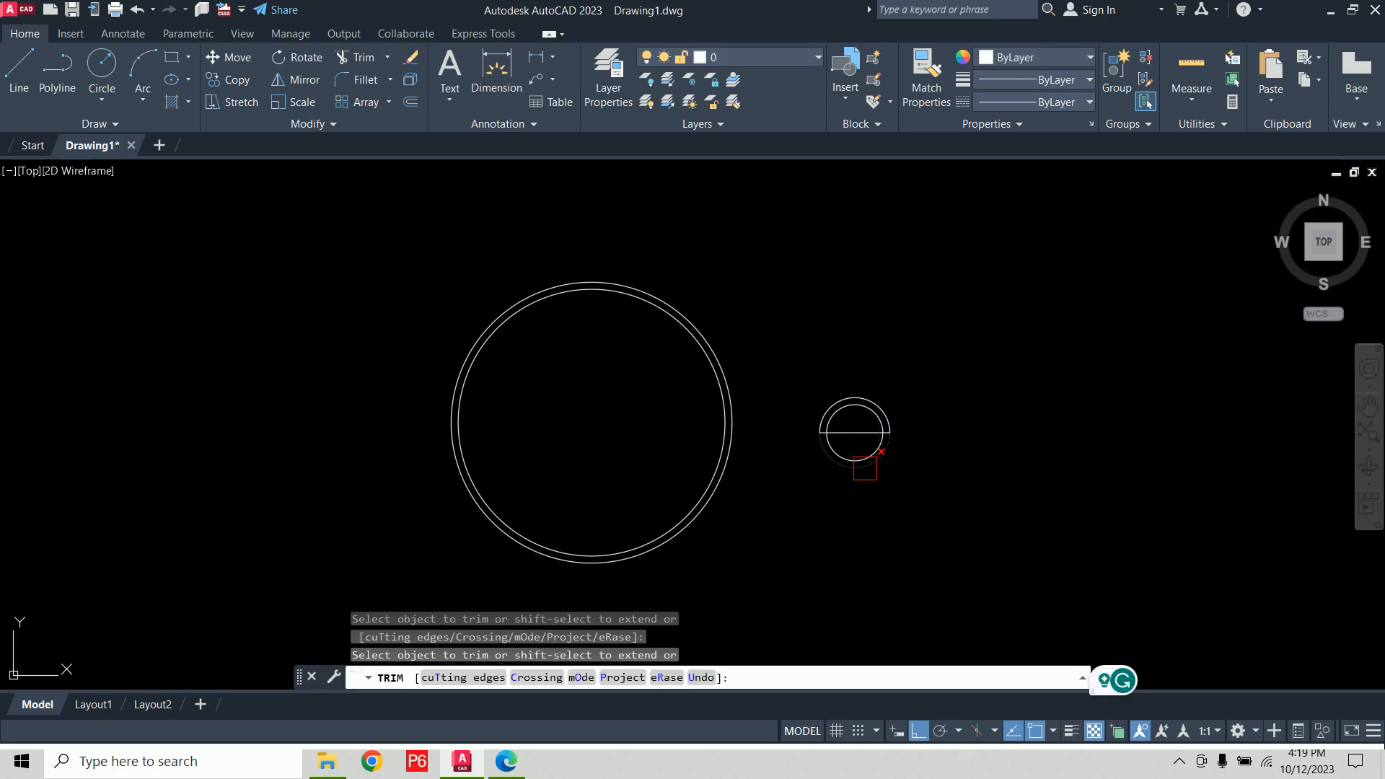
left_click(864, 475)
left_click(854, 427)
key("Return")
Move the trimmed small shape from the inner circle's bottom quadrant to the top quadrant of the radius 40 circle
type("m")
key("Return")
left_click(962, 361)
left_click(800, 491)
key("Return")
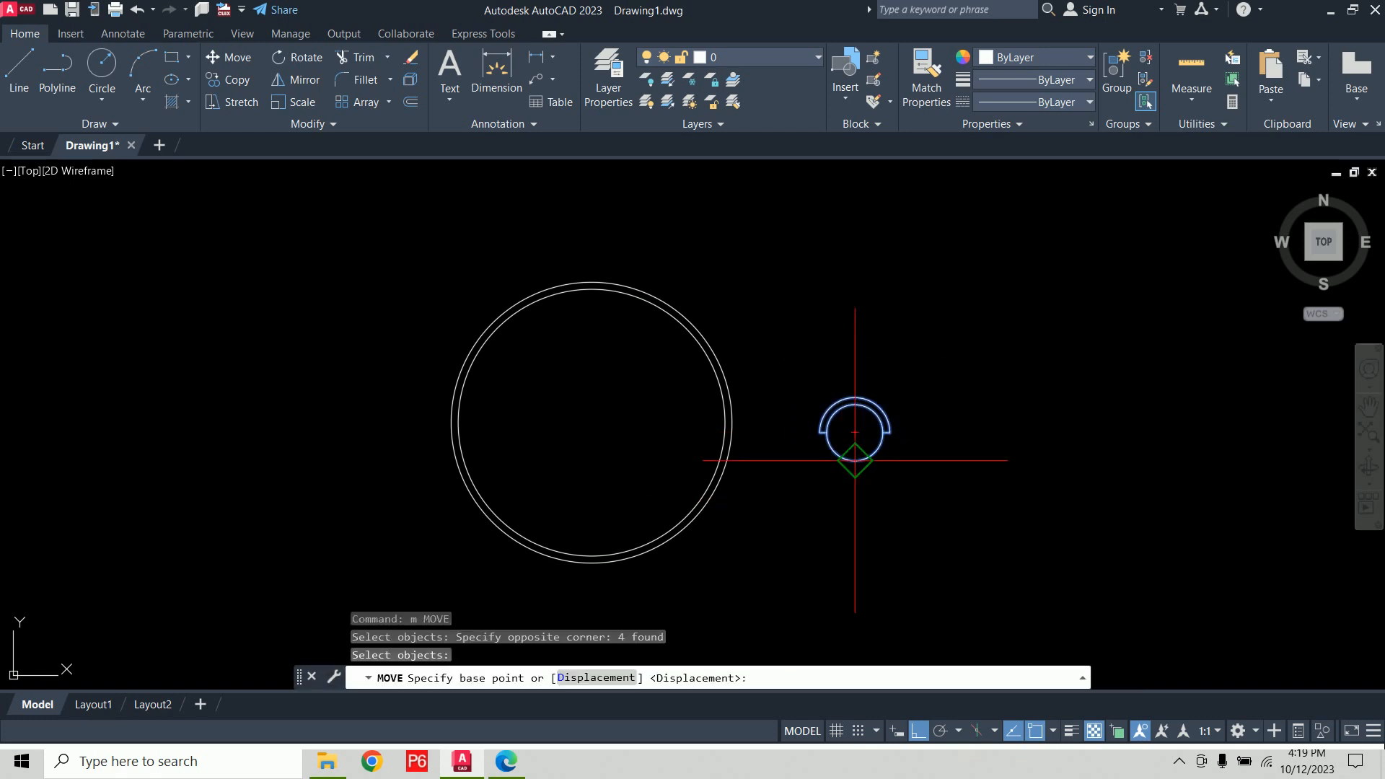
left_click(855, 460)
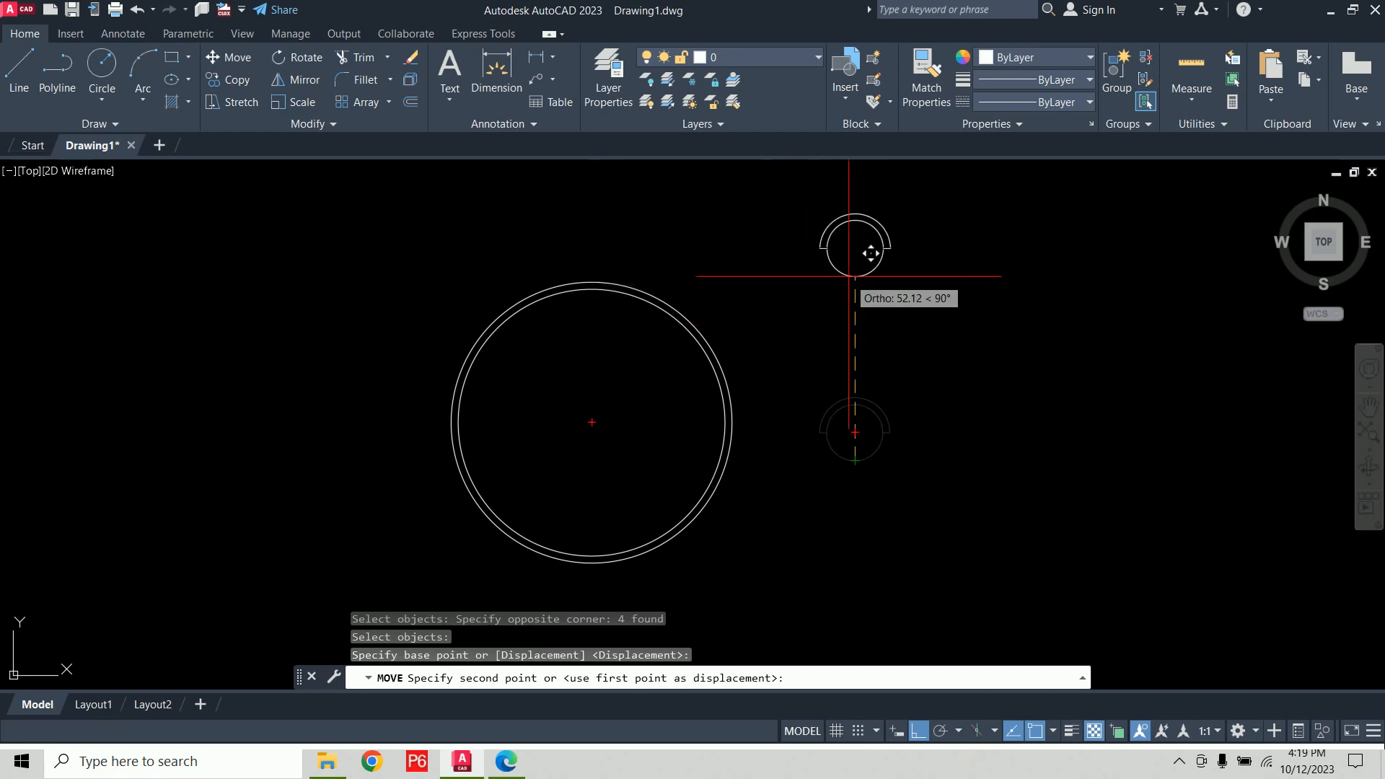
left_click(611, 274)
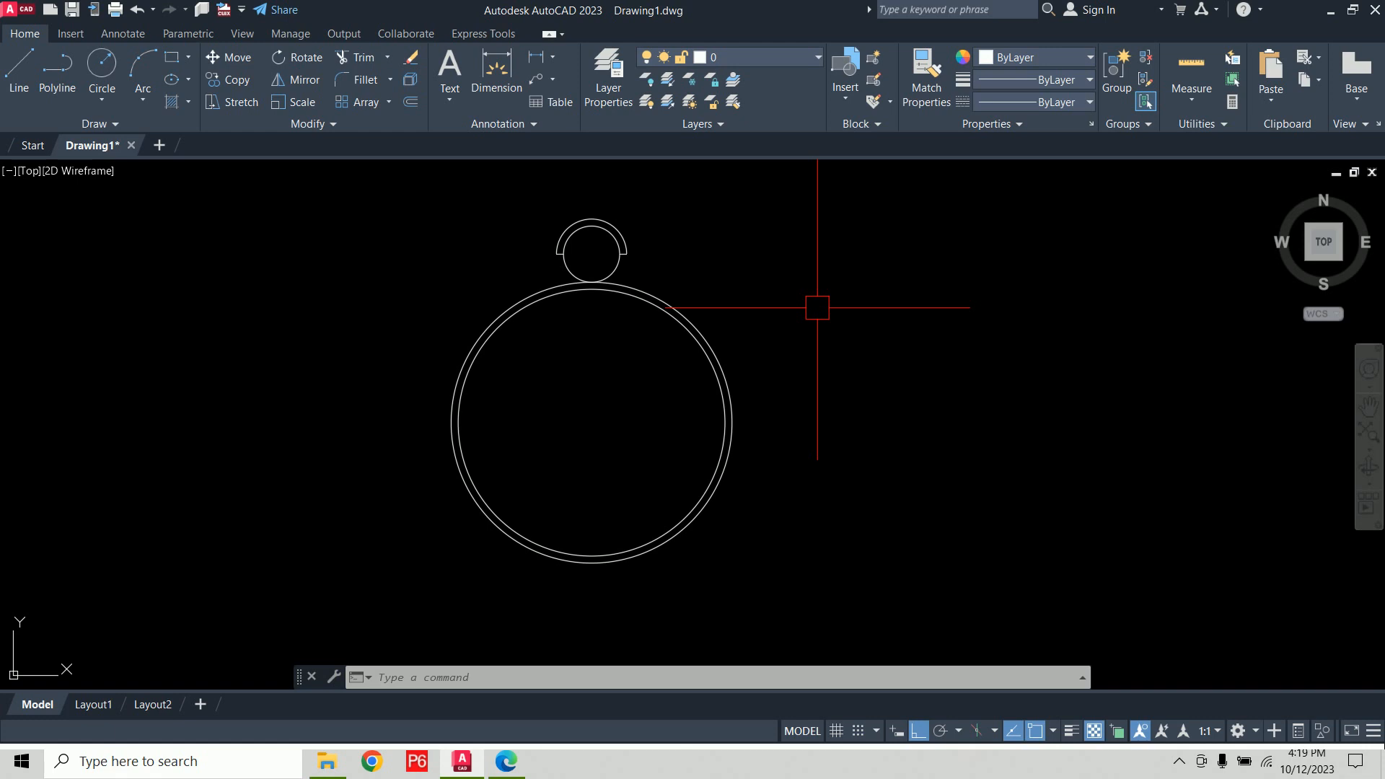
Create a polar array of the small trimmed shape around the centre of the large concentric circles
type("ARRAY")
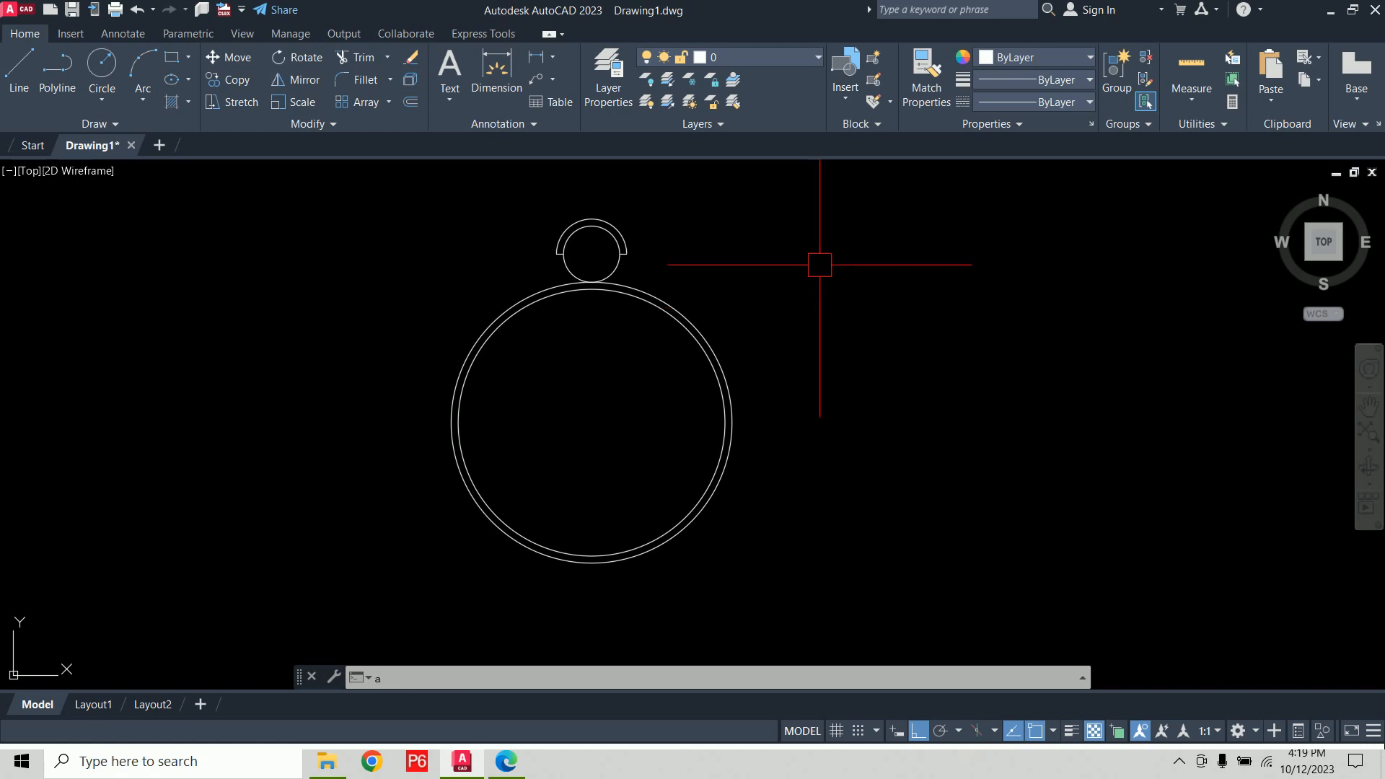
key("Return")
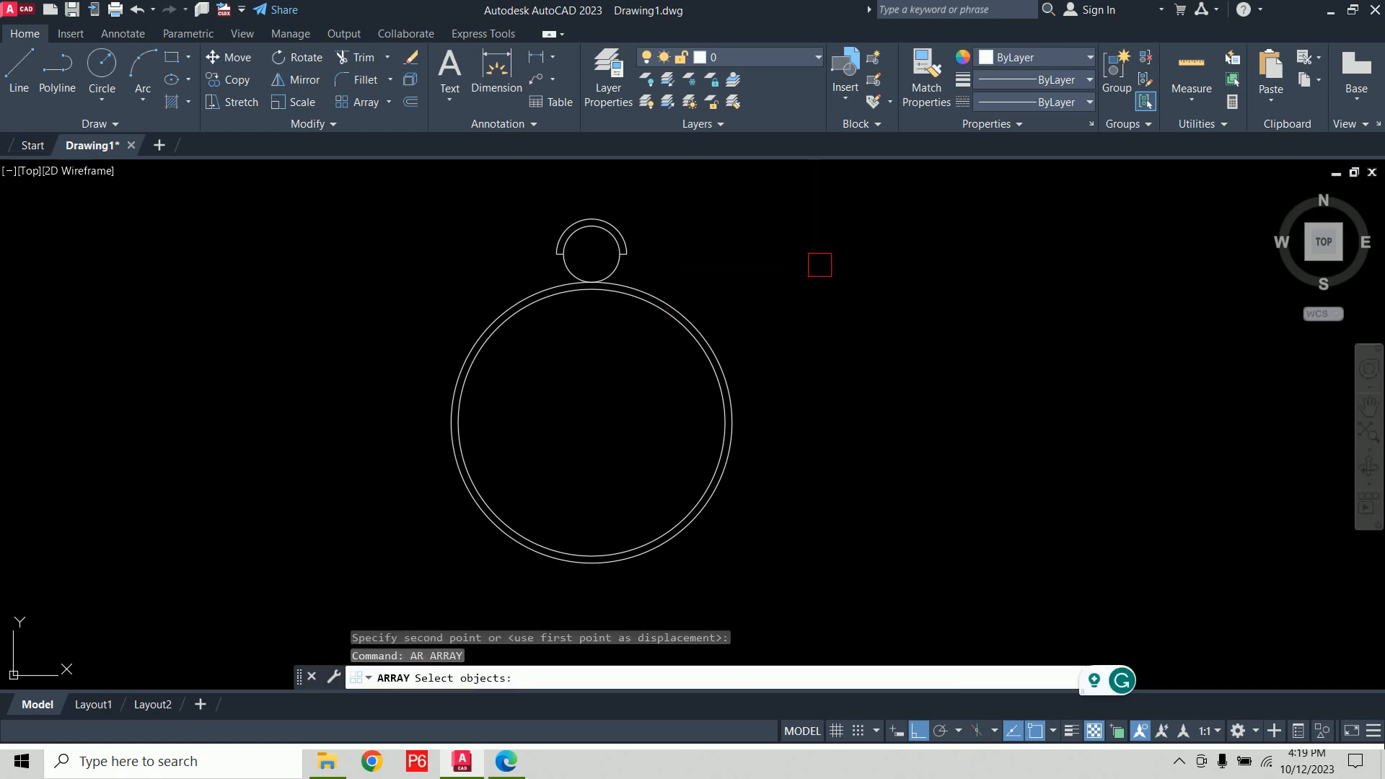
left_click(527, 201)
left_click(603, 287)
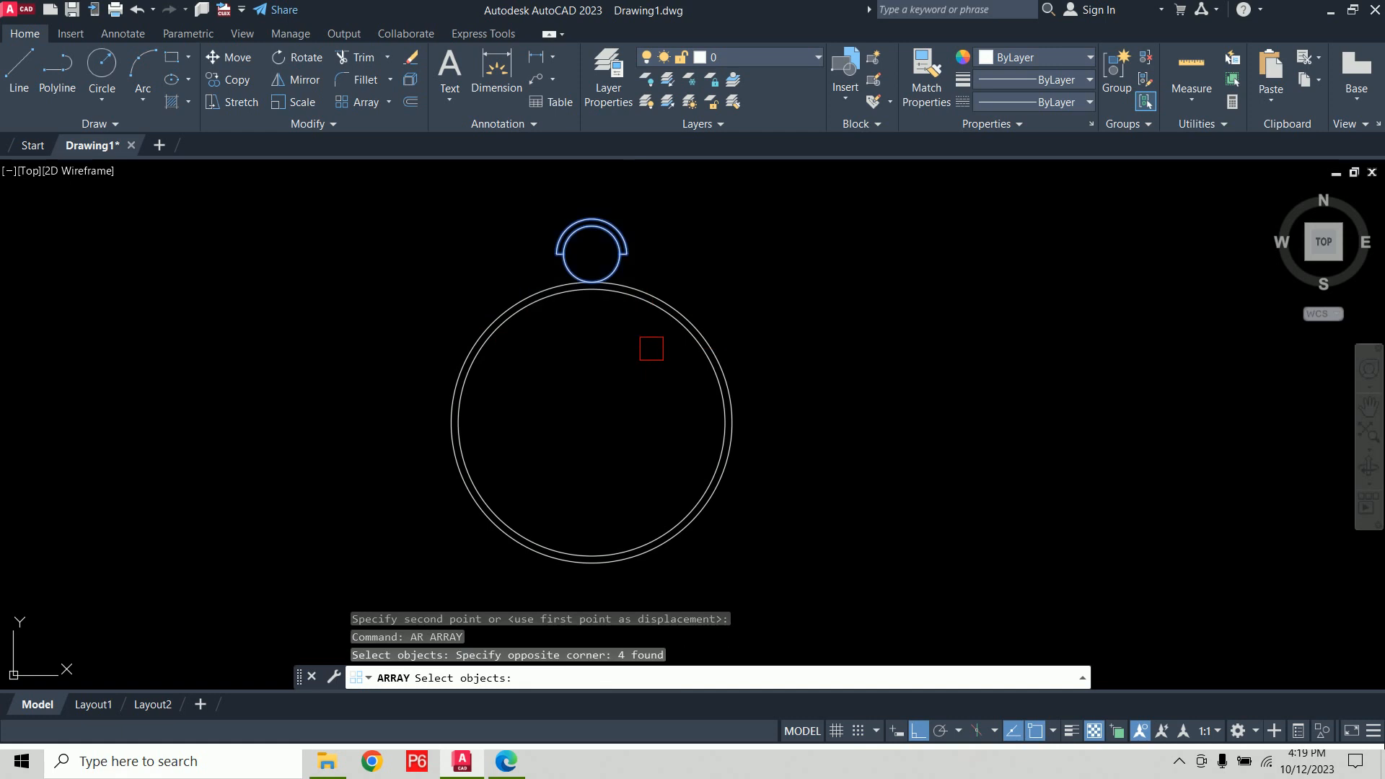
key("Return")
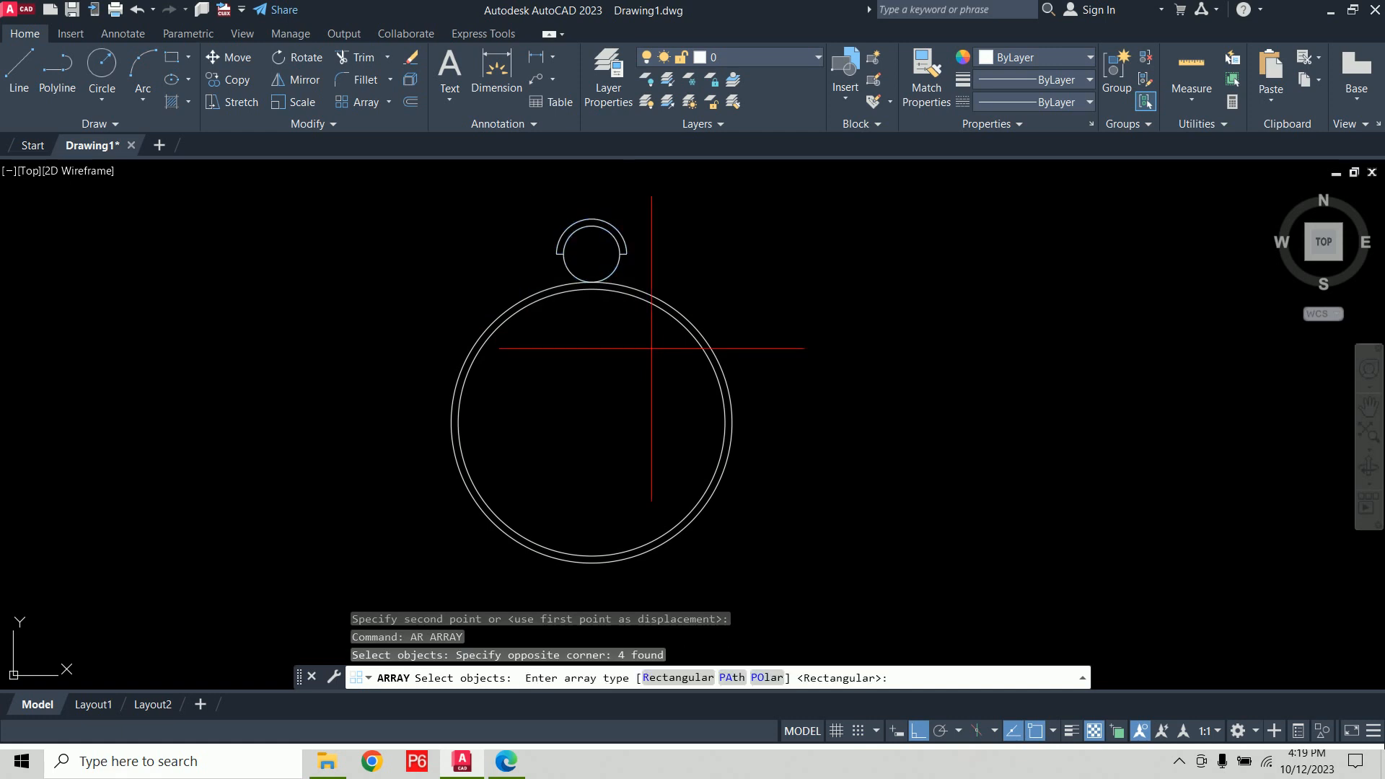
type("p")
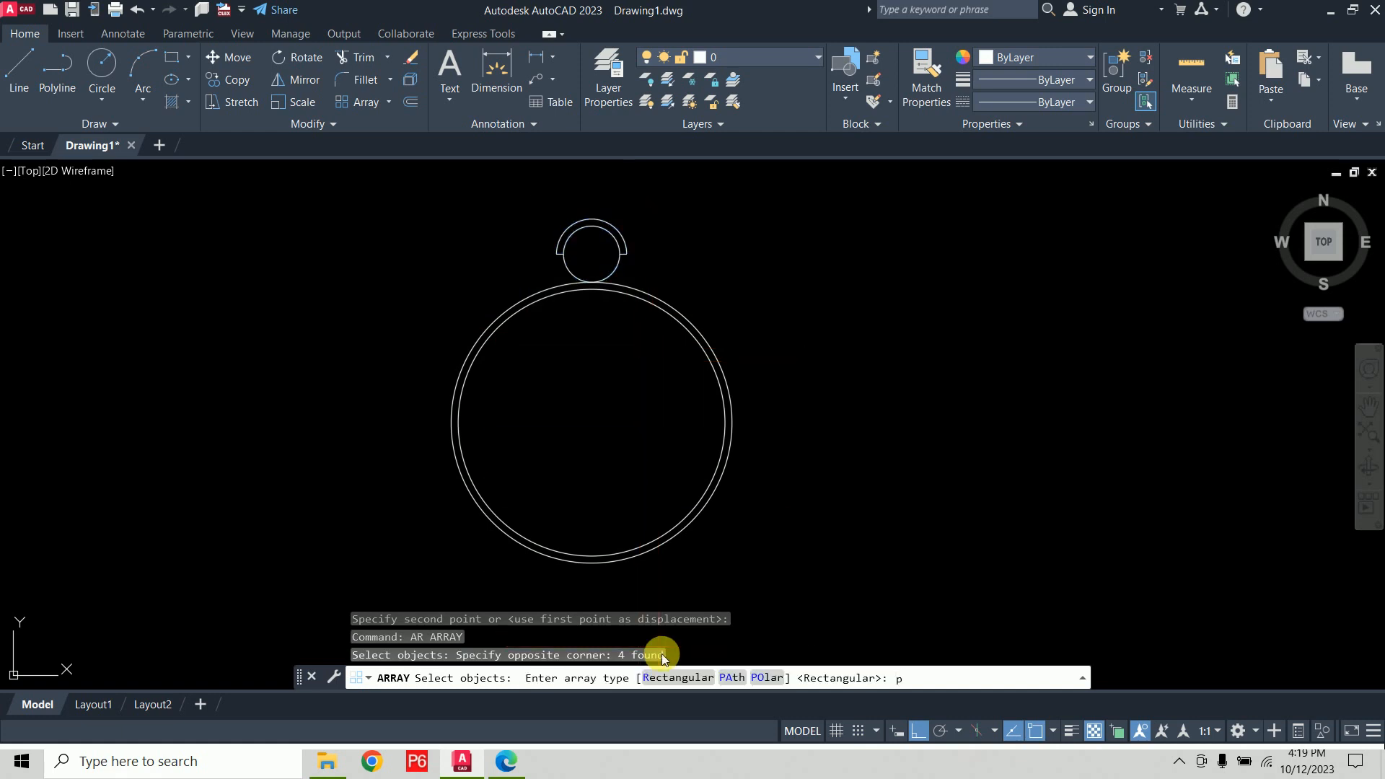
type("o")
key("Return")
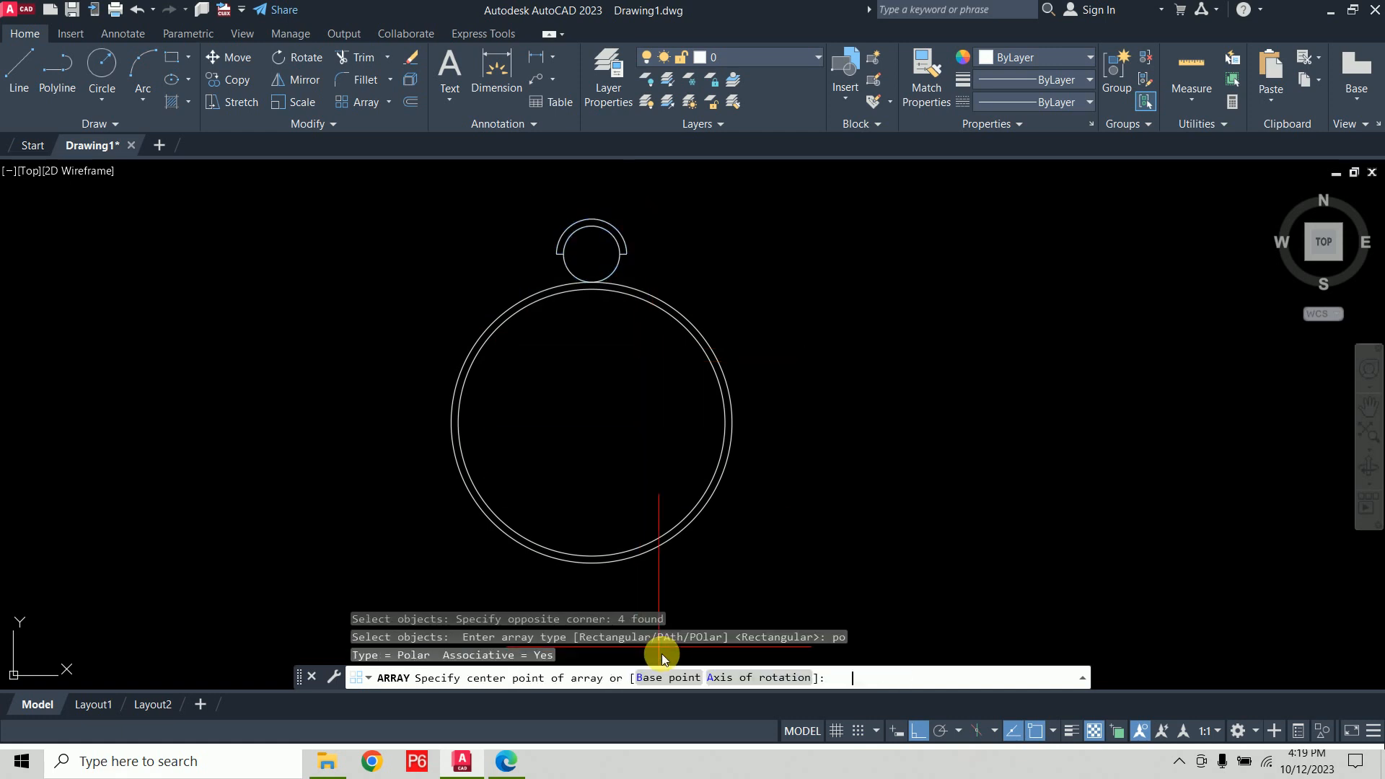
left_click(591, 422)
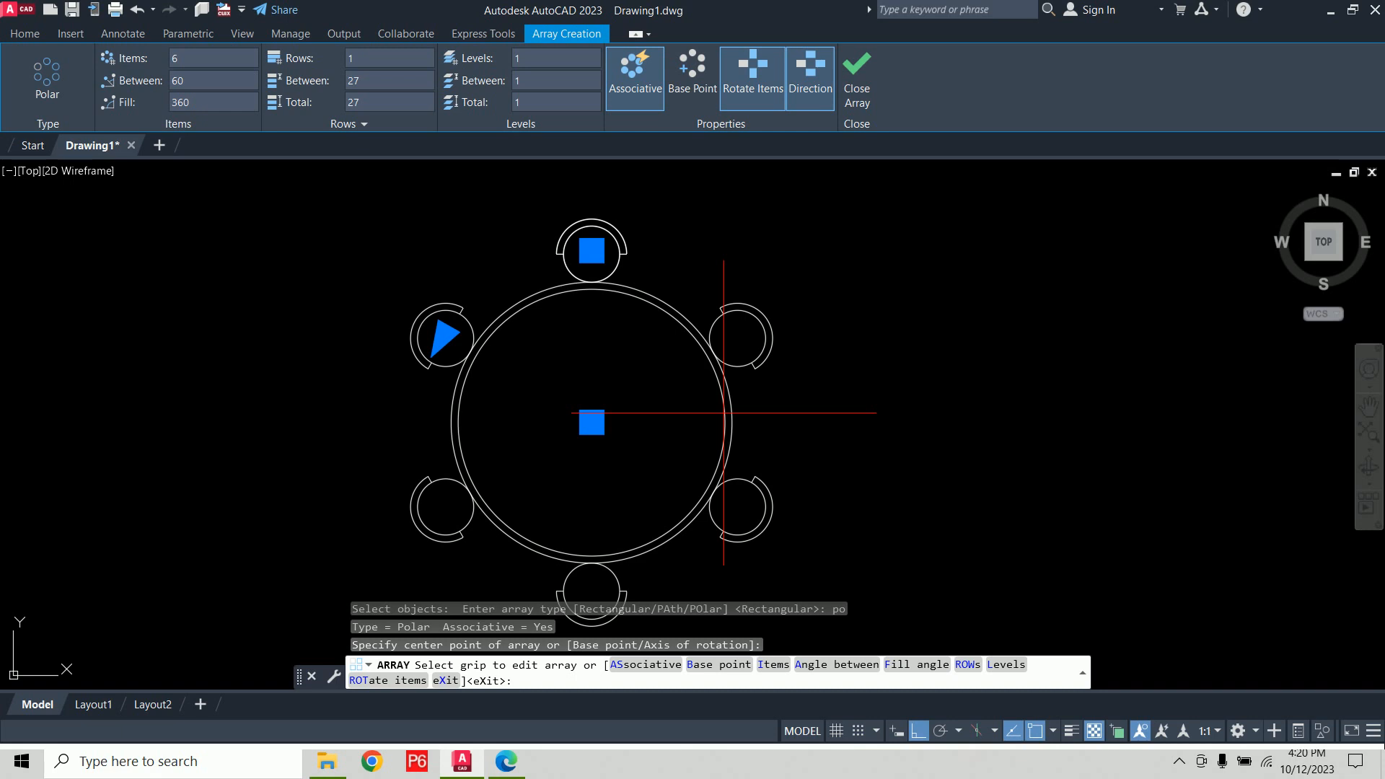
Turn item rotation off and back on for the polar array
left_click(762, 102)
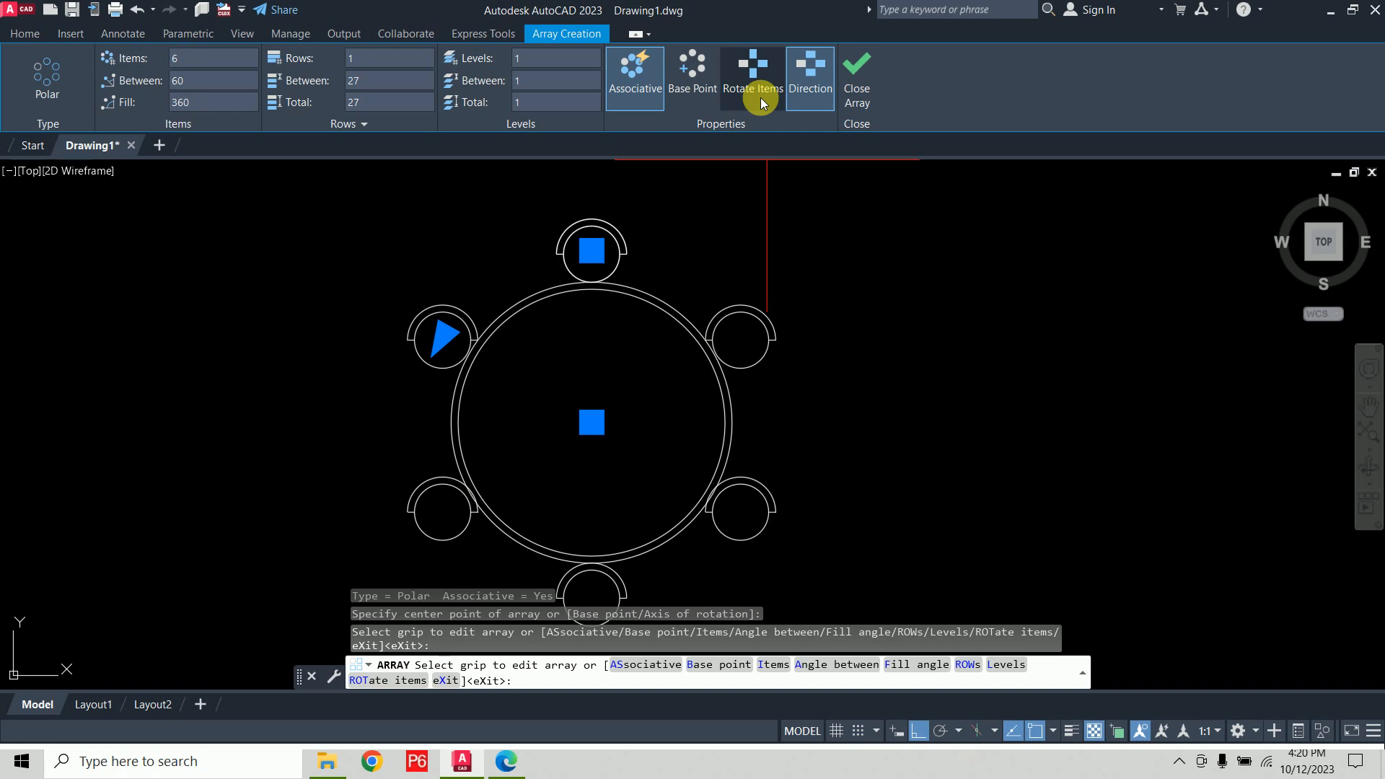
left_click(762, 103)
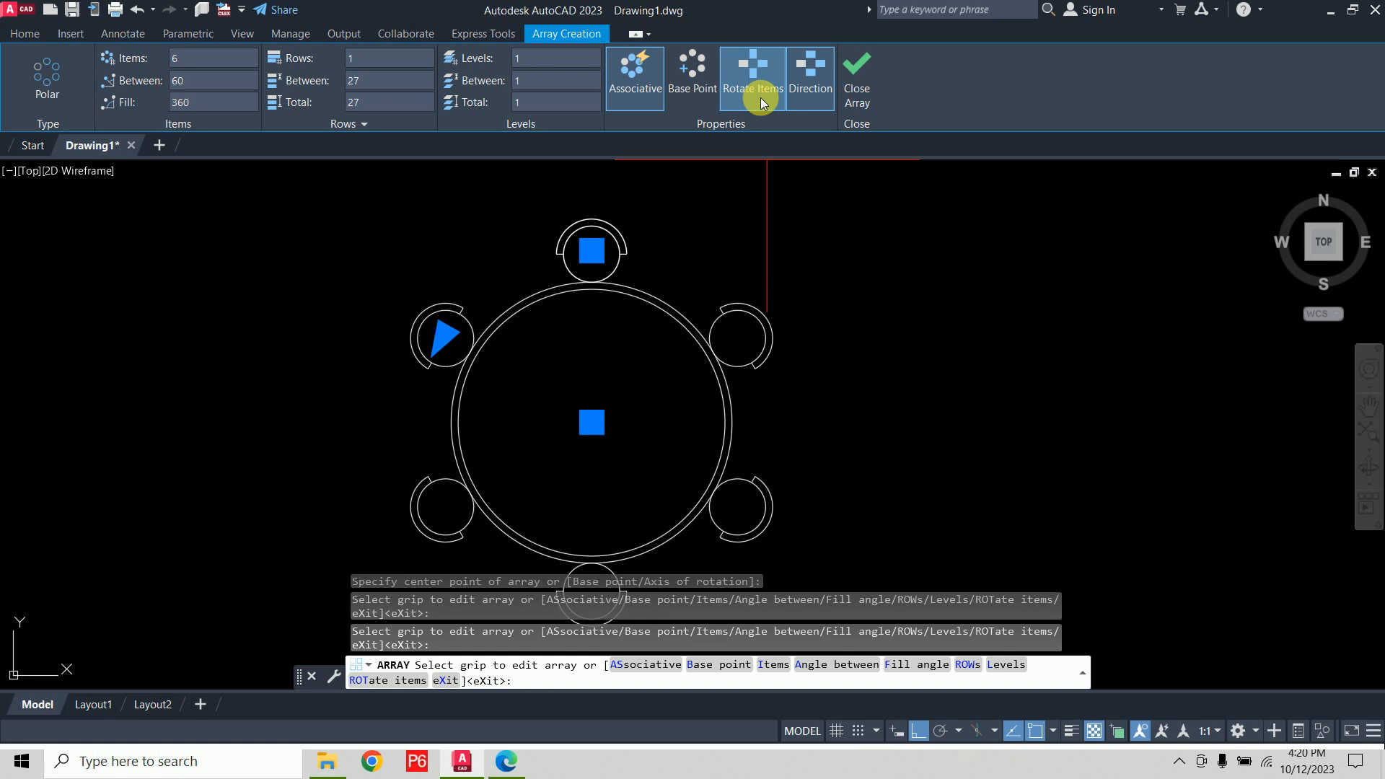
middle_click_drag(816, 269, 776, 253)
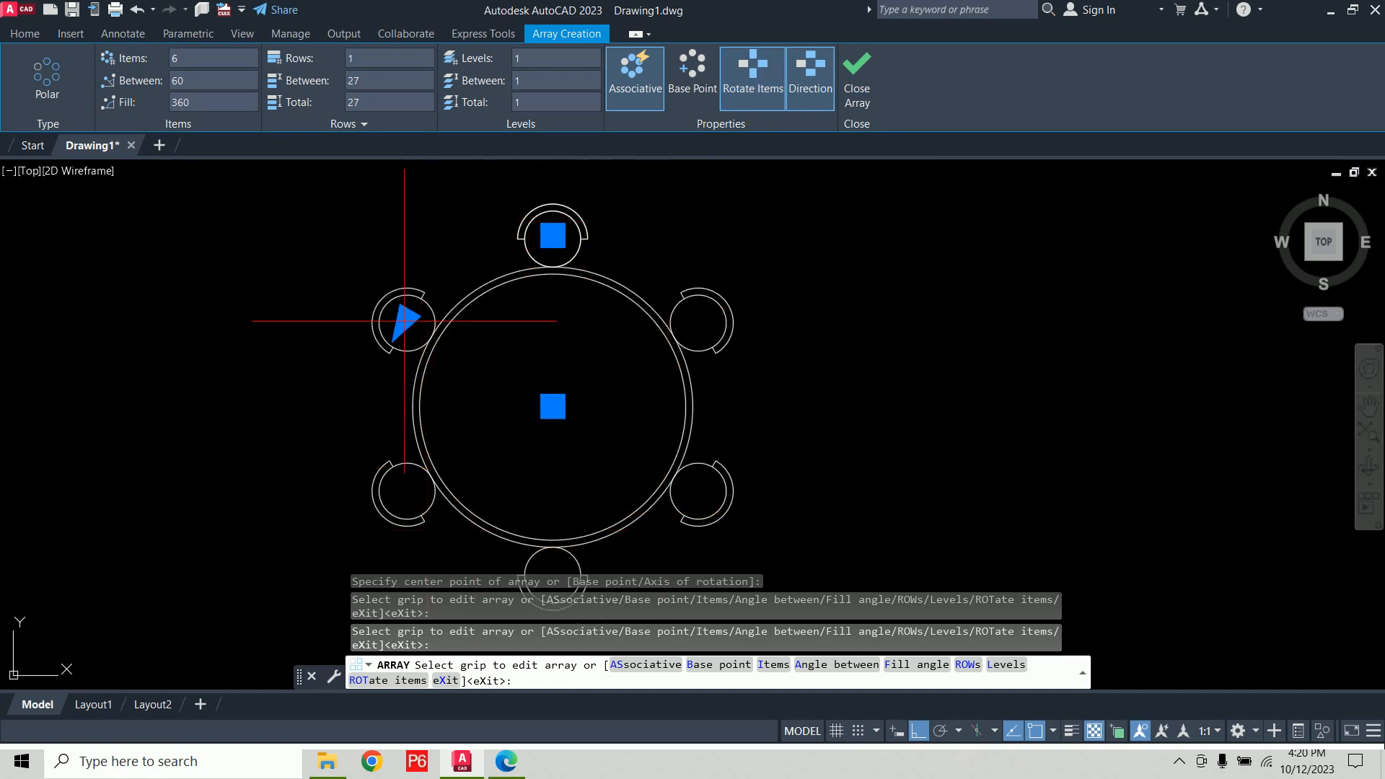
Set the polar array's fill angle to 180 degrees
left_click(239, 103)
type("180")
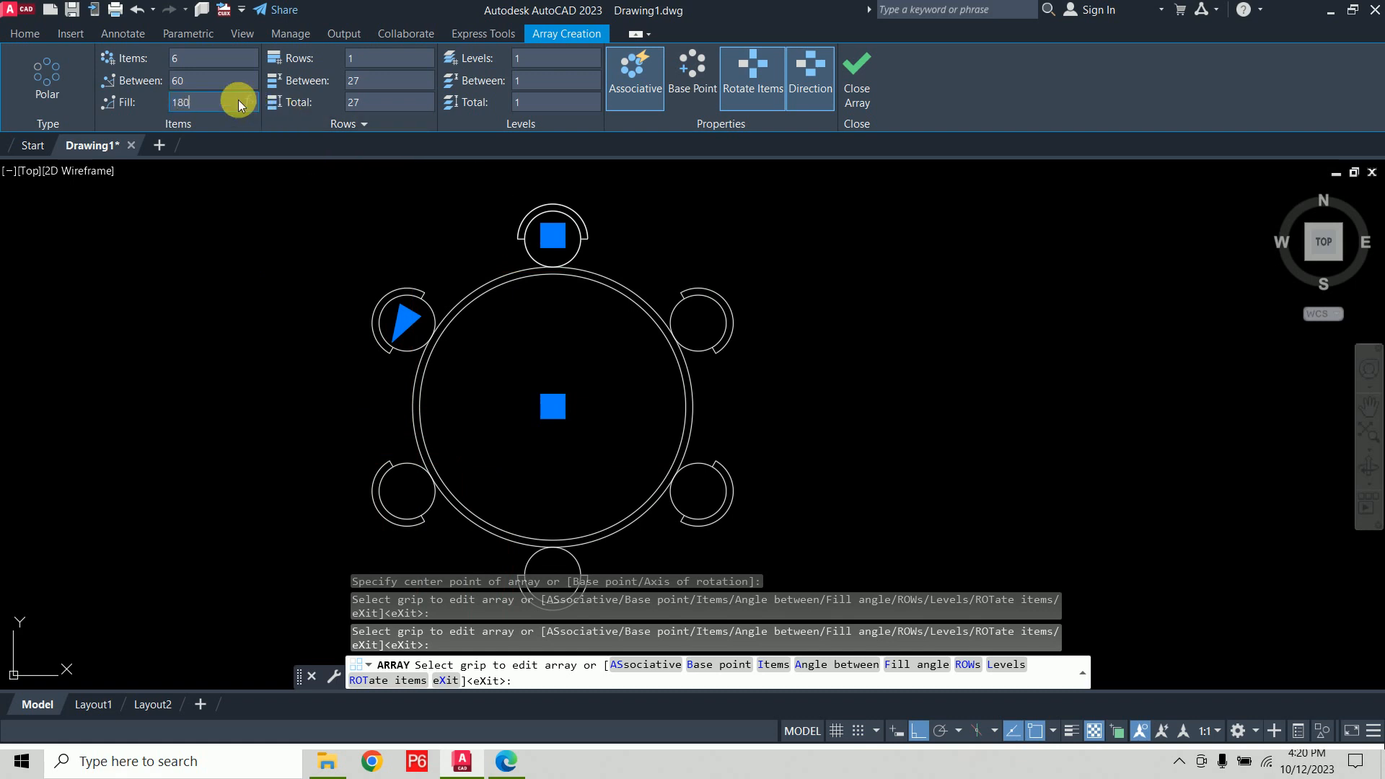
key("Return")
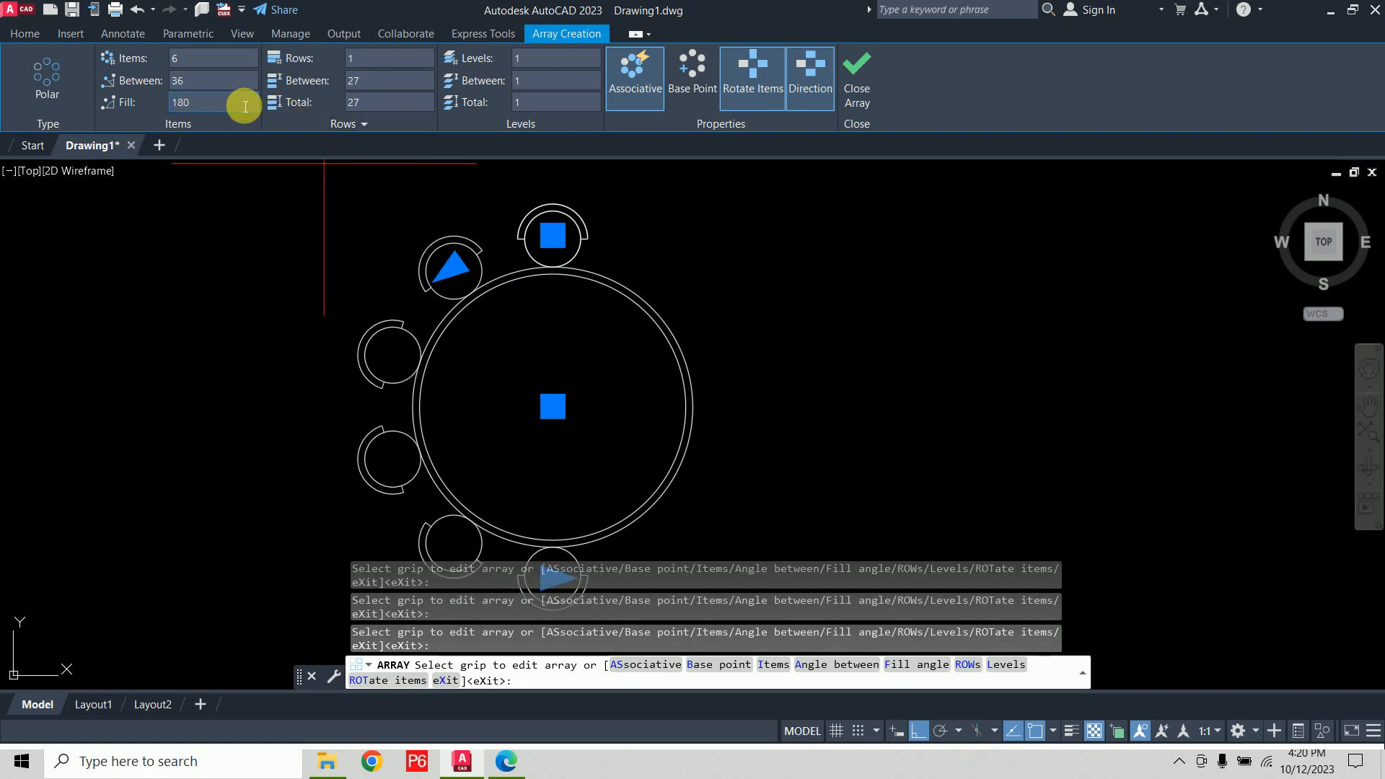
Toggle the half-circle array's direction between clockwise and counterclockwise, ending counterclockwise
scroll(686, 249, "down", 2)
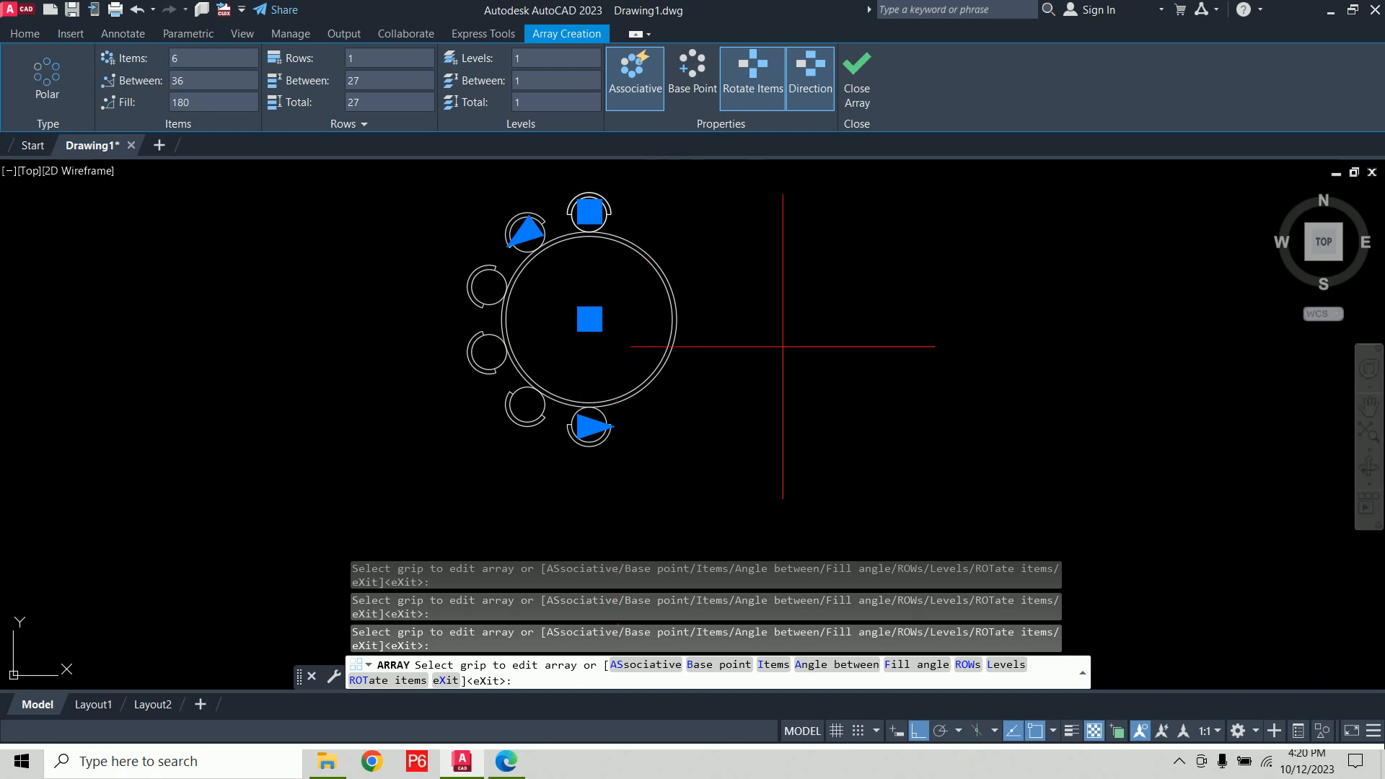
left_click(810, 88)
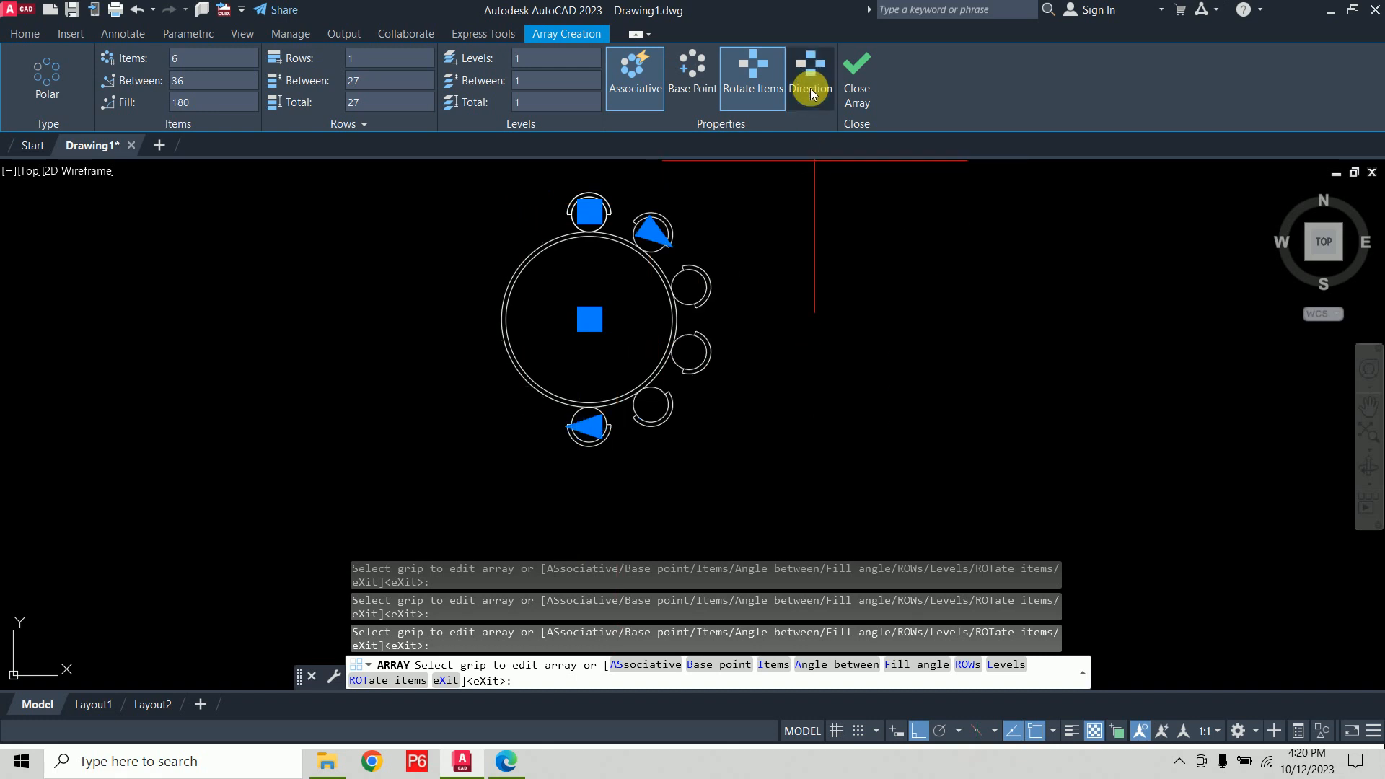
left_click(811, 88)
left_click(810, 88)
left_click(811, 88)
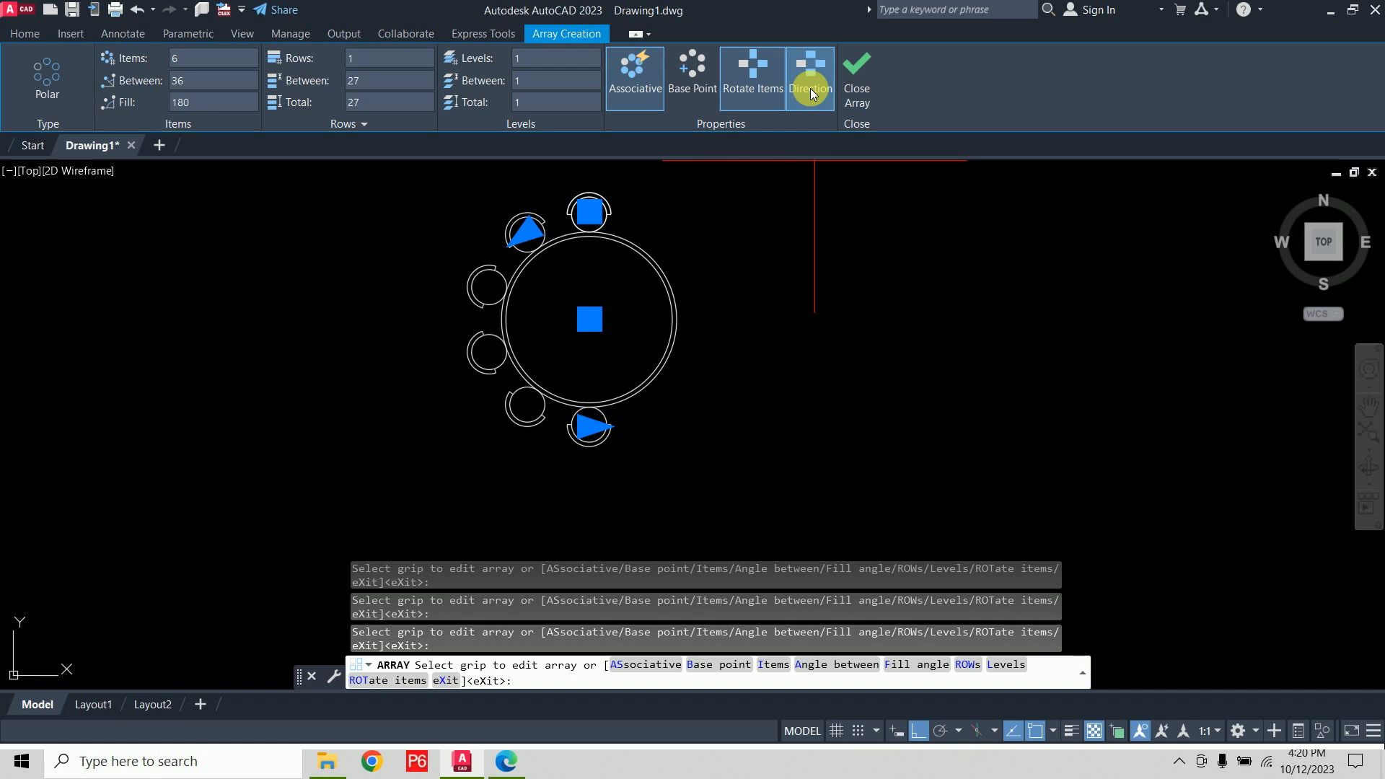
Set the array's fill angle back to 360 degrees and toggle its direction off and on again
left_click(232, 101)
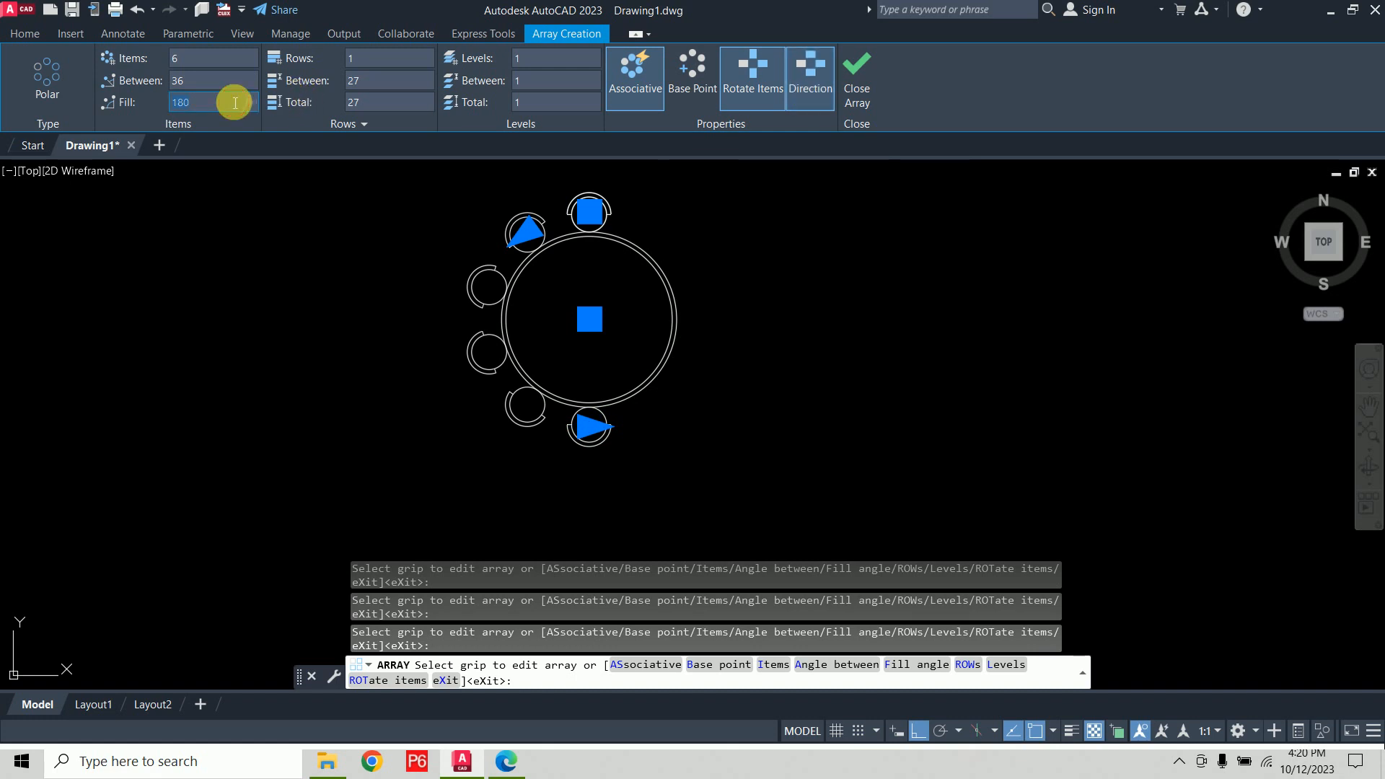
type("360")
key("Return")
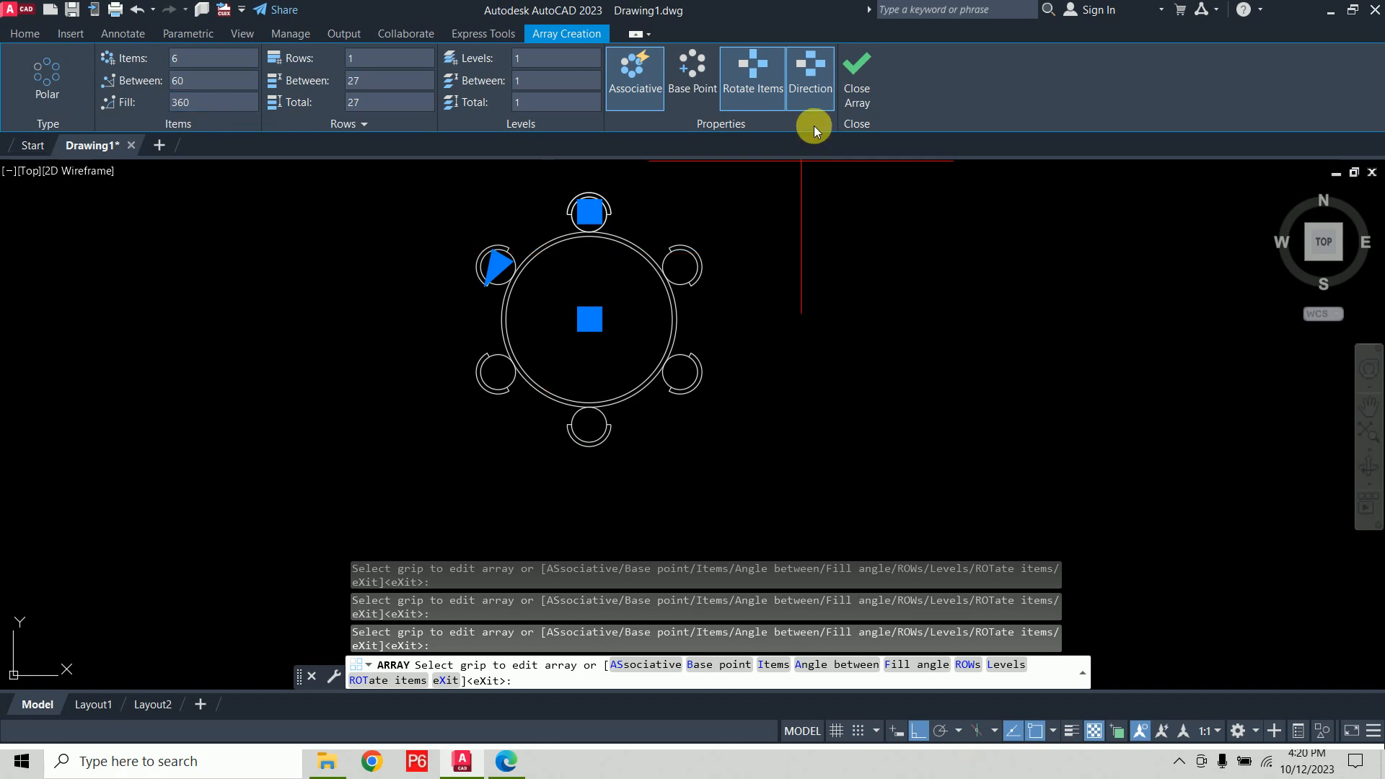
left_click(812, 101)
left_click(811, 102)
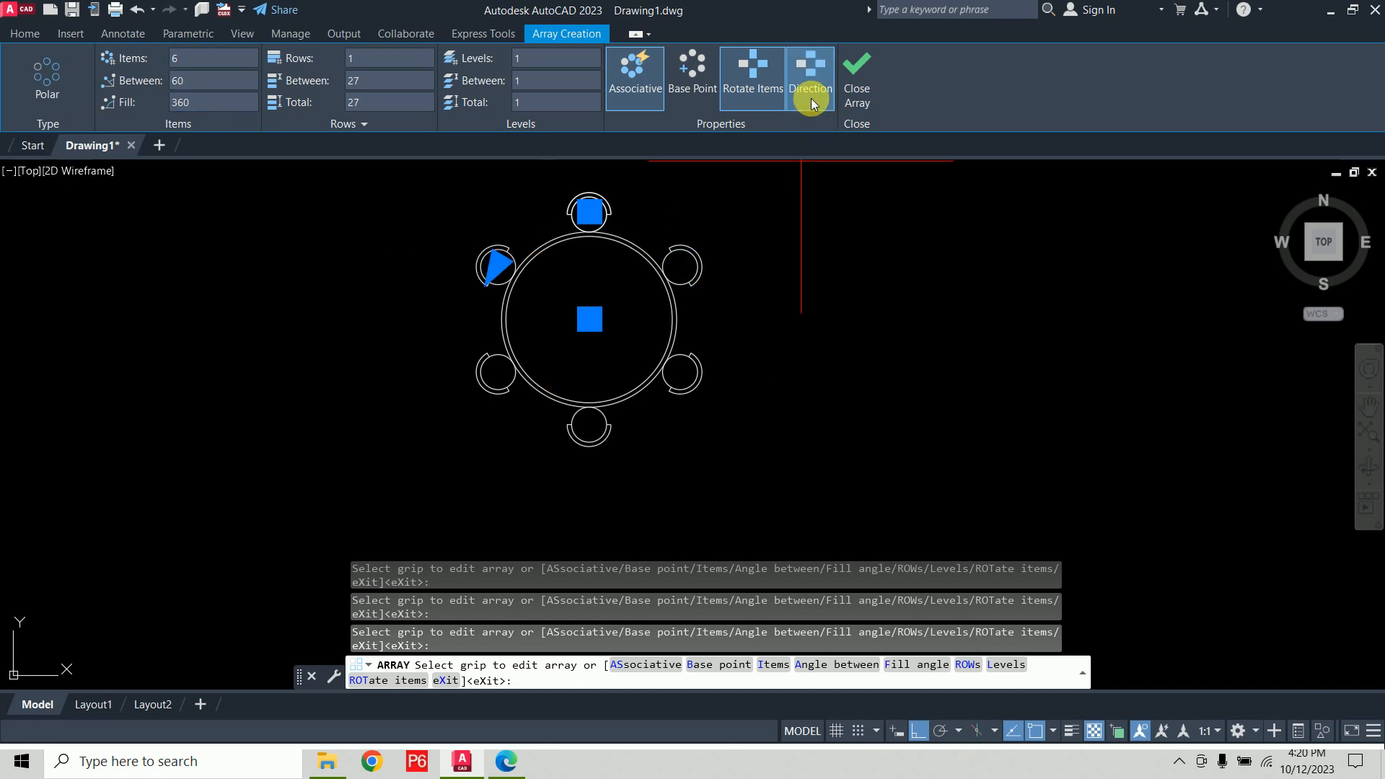
Try the polar array with 8 items and with 4 items
left_click(209, 67)
type("8")
key("Return")
left_click(210, 68)
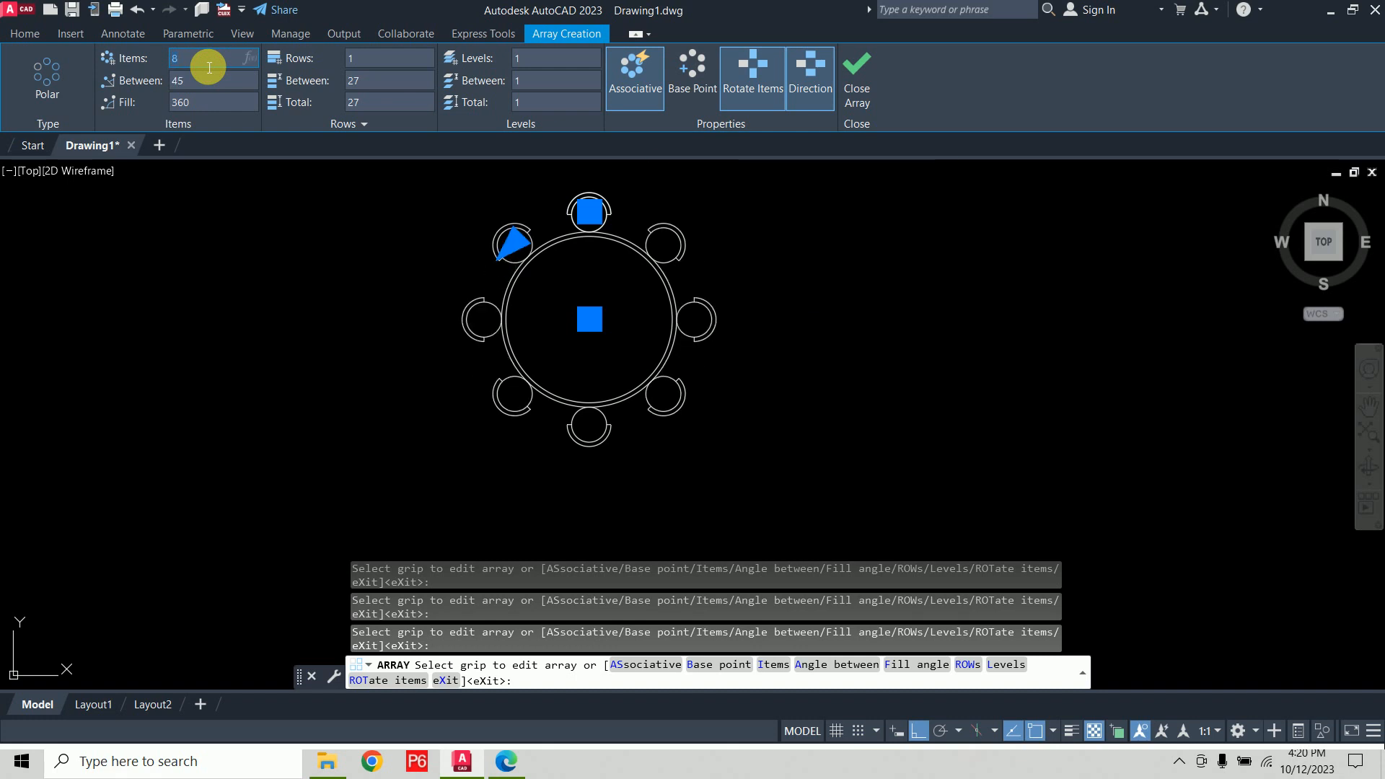
type("4")
key("Return")
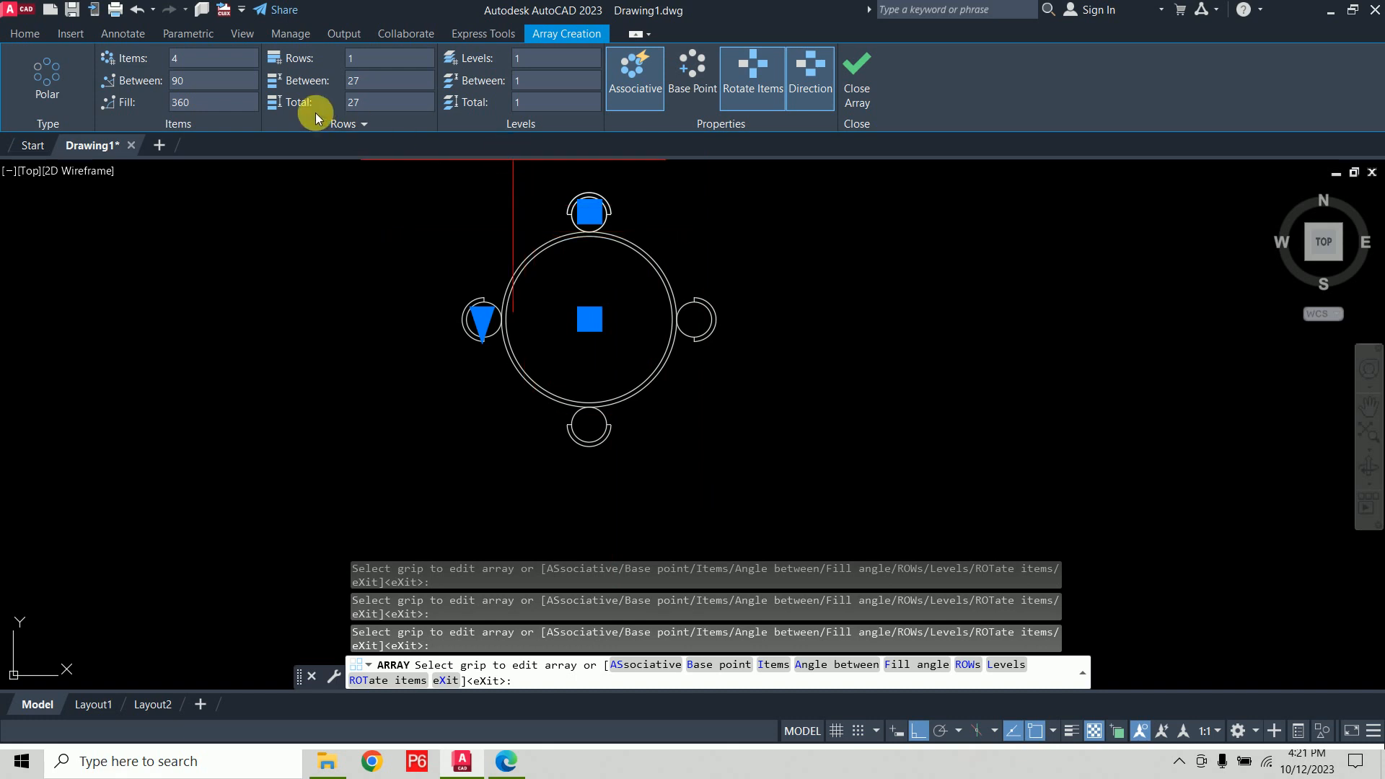
Try the polar array with 6 items and with 8 items, checking the angle between items and the fill angle
left_click(207, 62)
type("6")
key("Return")
left_click(189, 82)
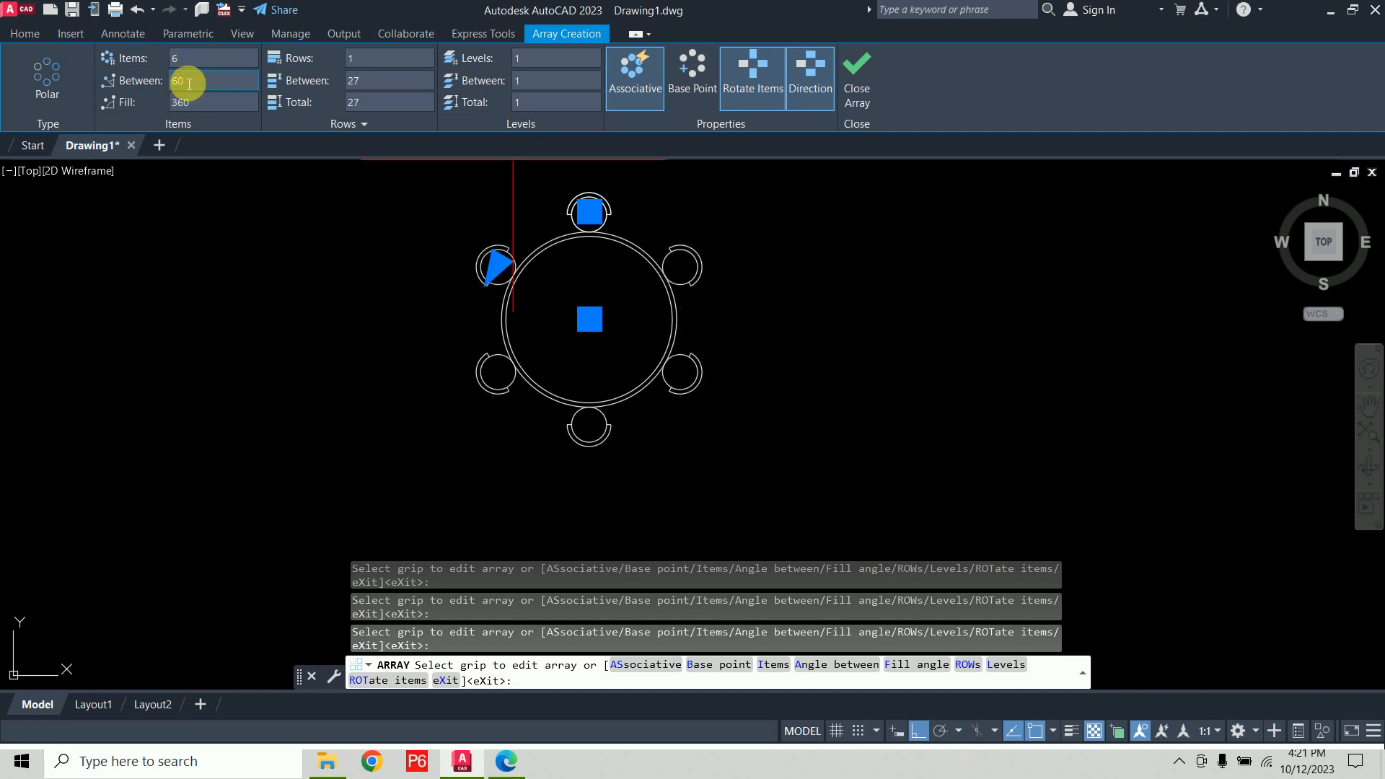
left_click(200, 58)
type("8")
key("Return")
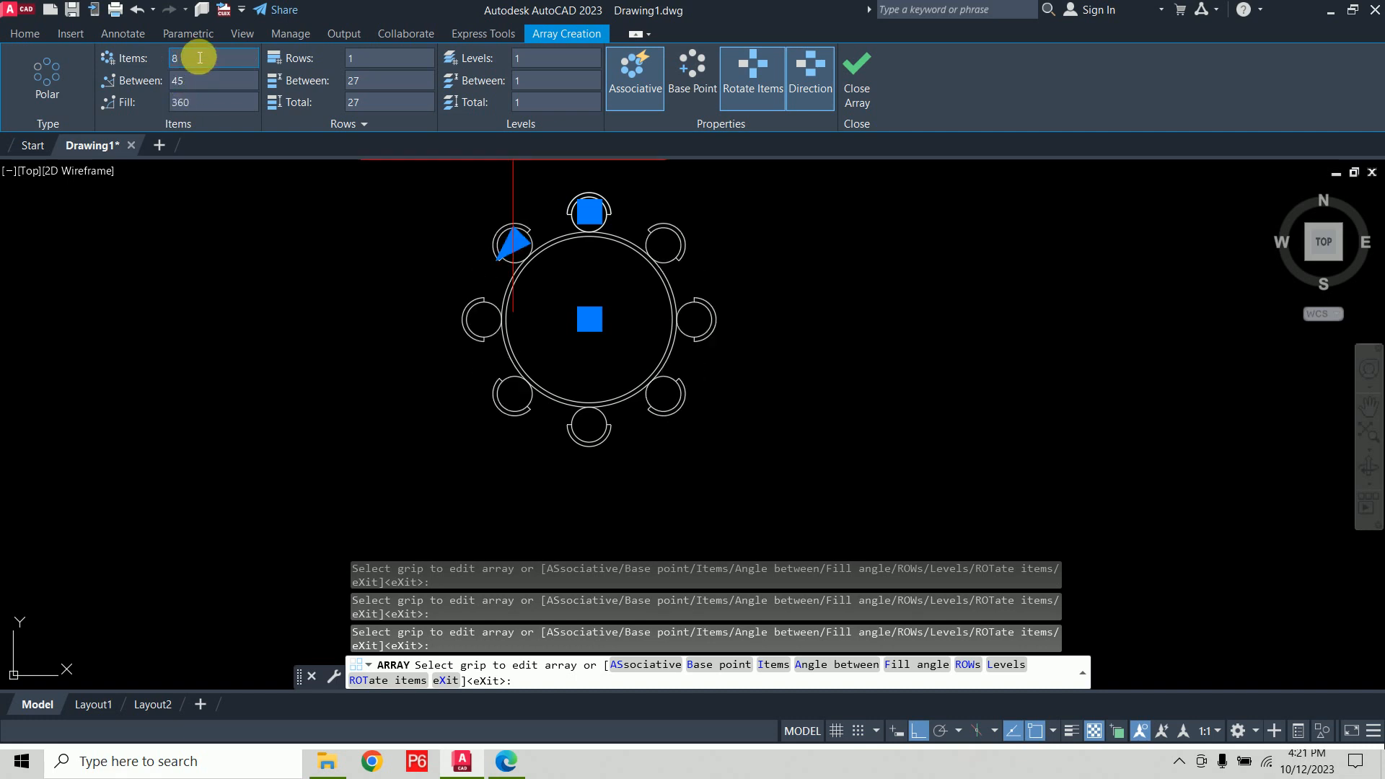
left_click(208, 85)
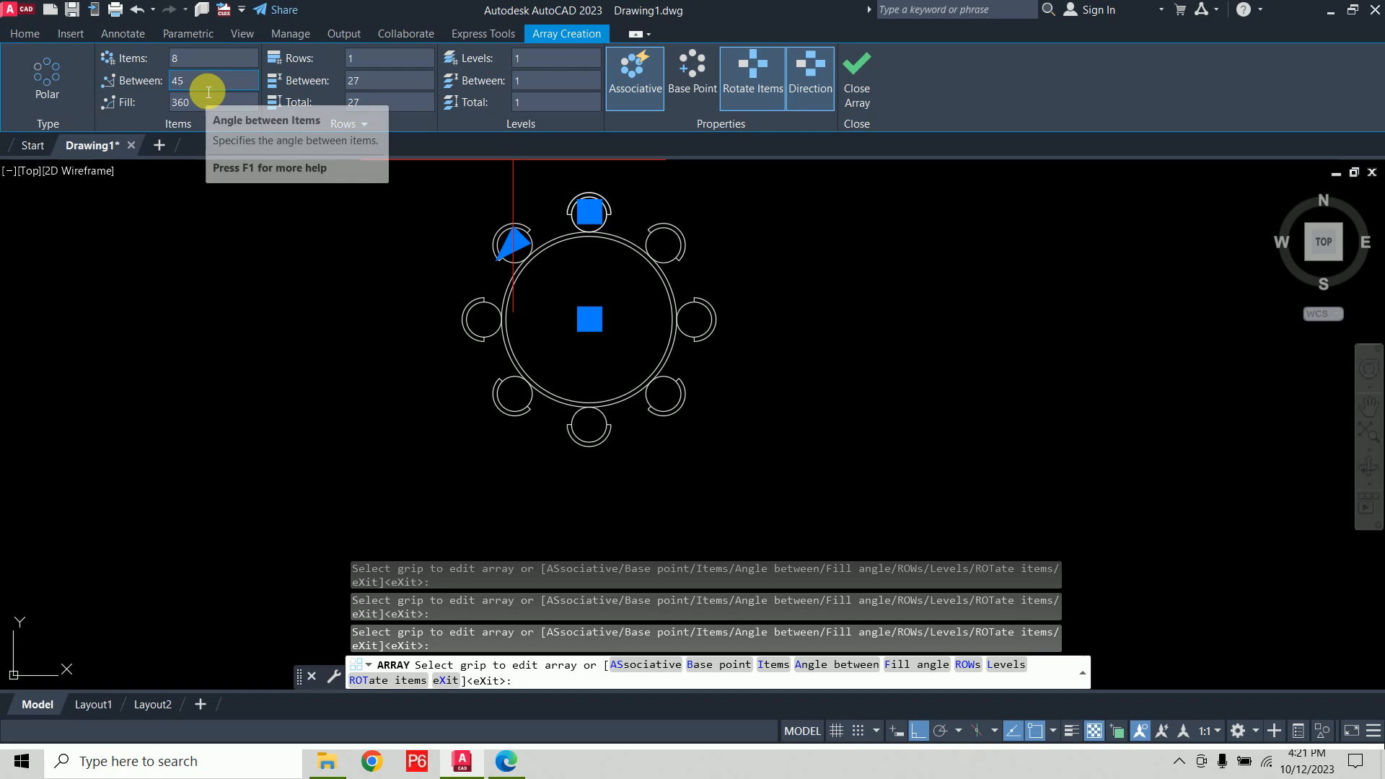
left_click(198, 105)
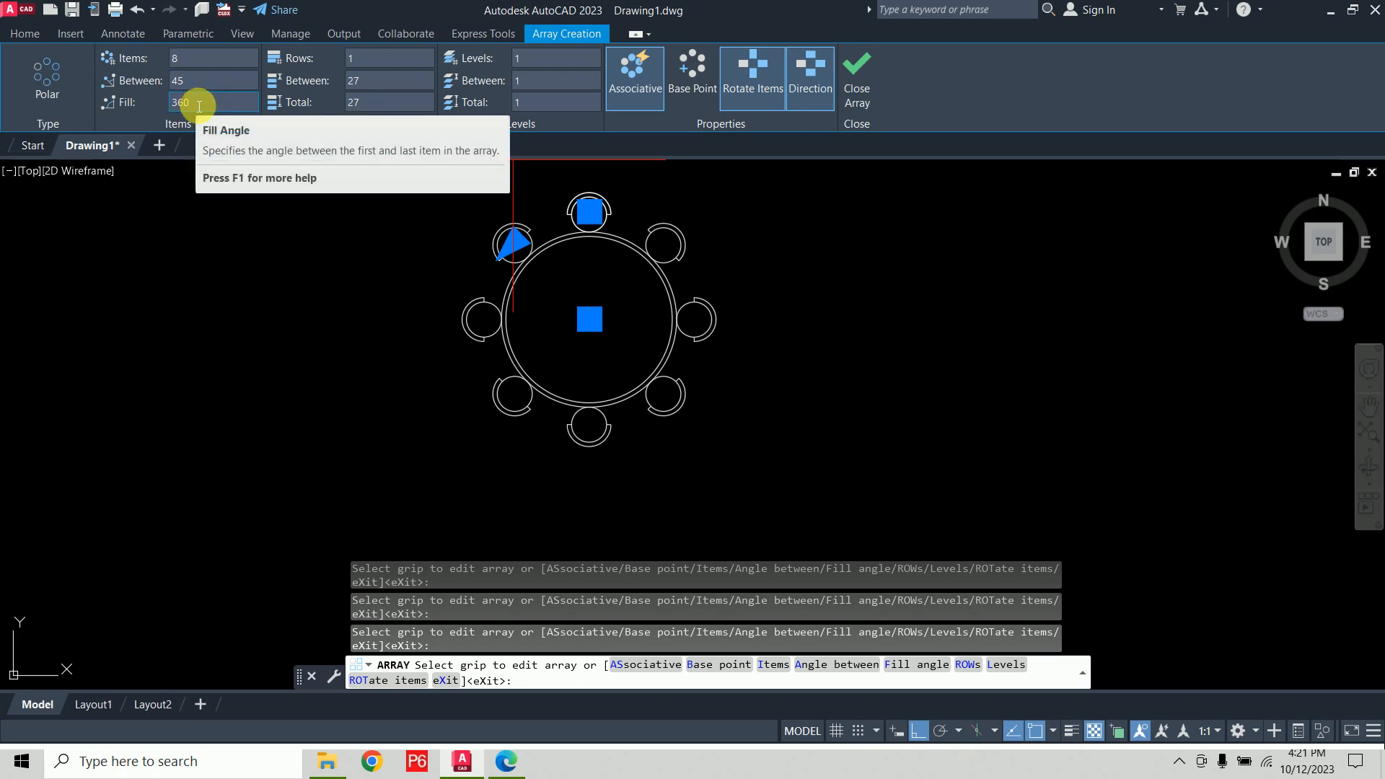
left_click(199, 87)
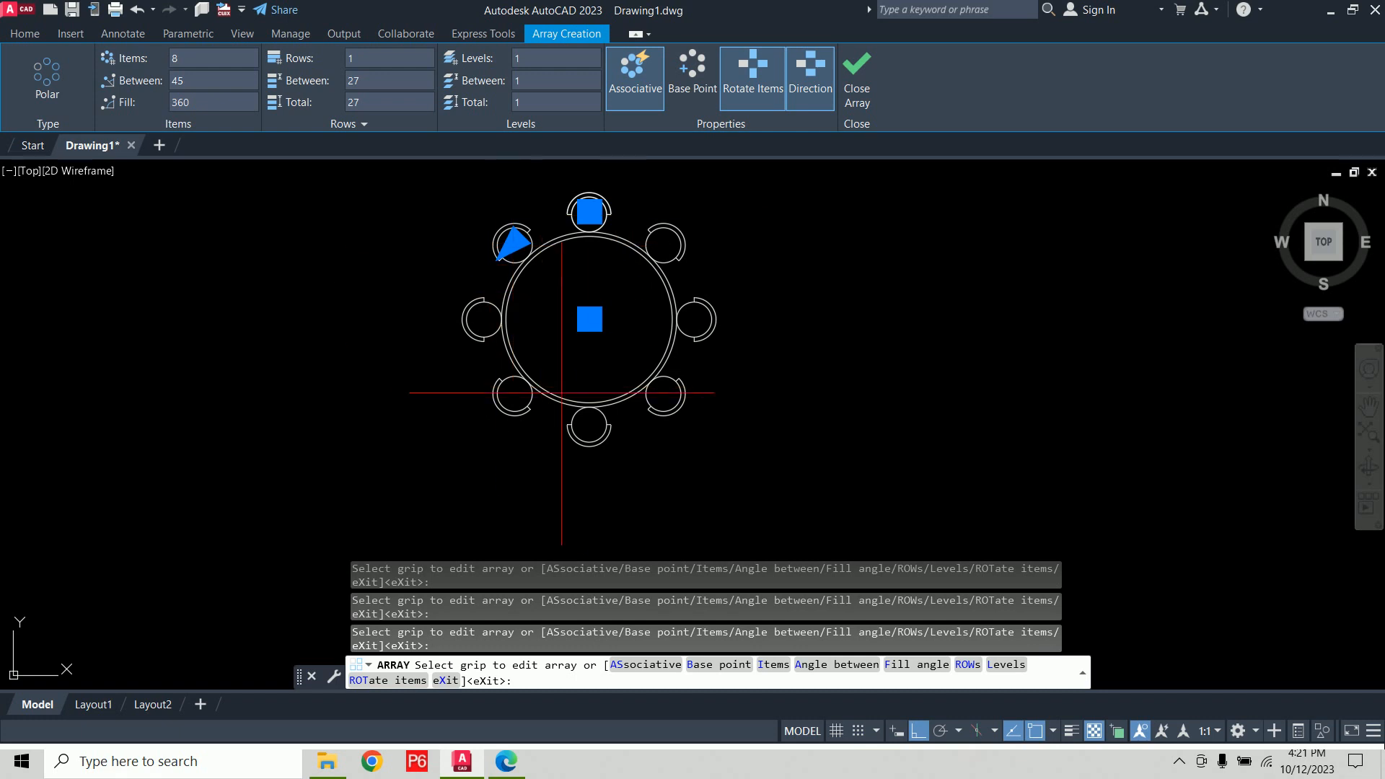
Set the polar array to 4 items and finish it as a non-associative array
left_click(216, 62)
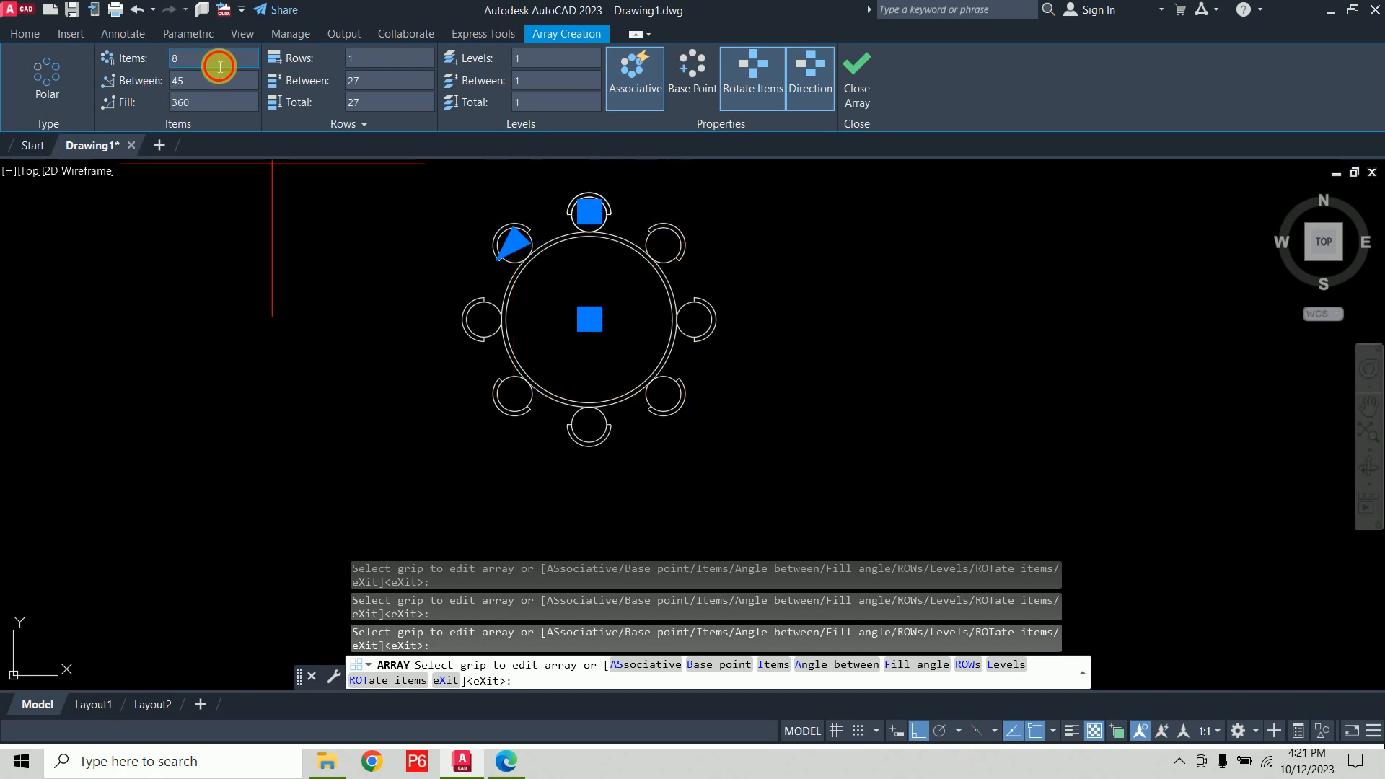
type("4")
key("Return")
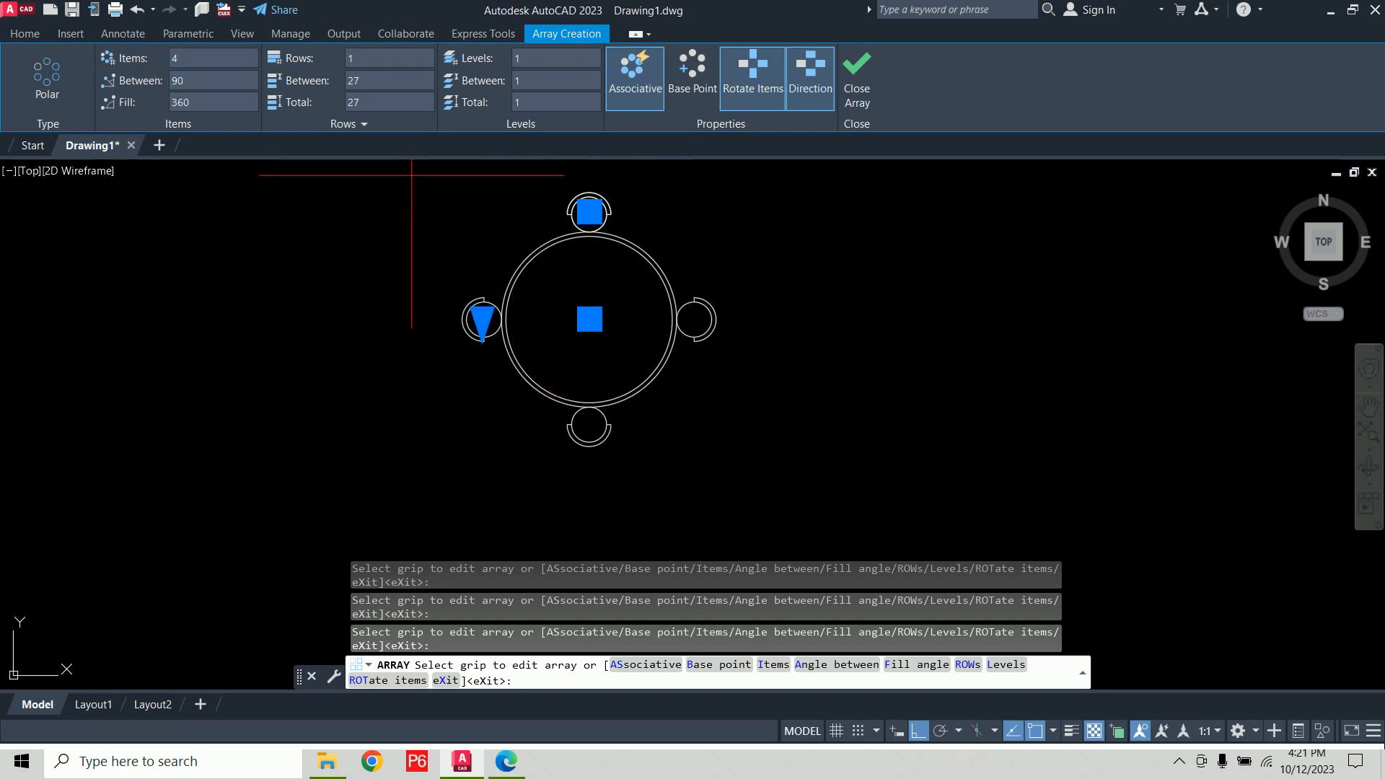
left_click(642, 108)
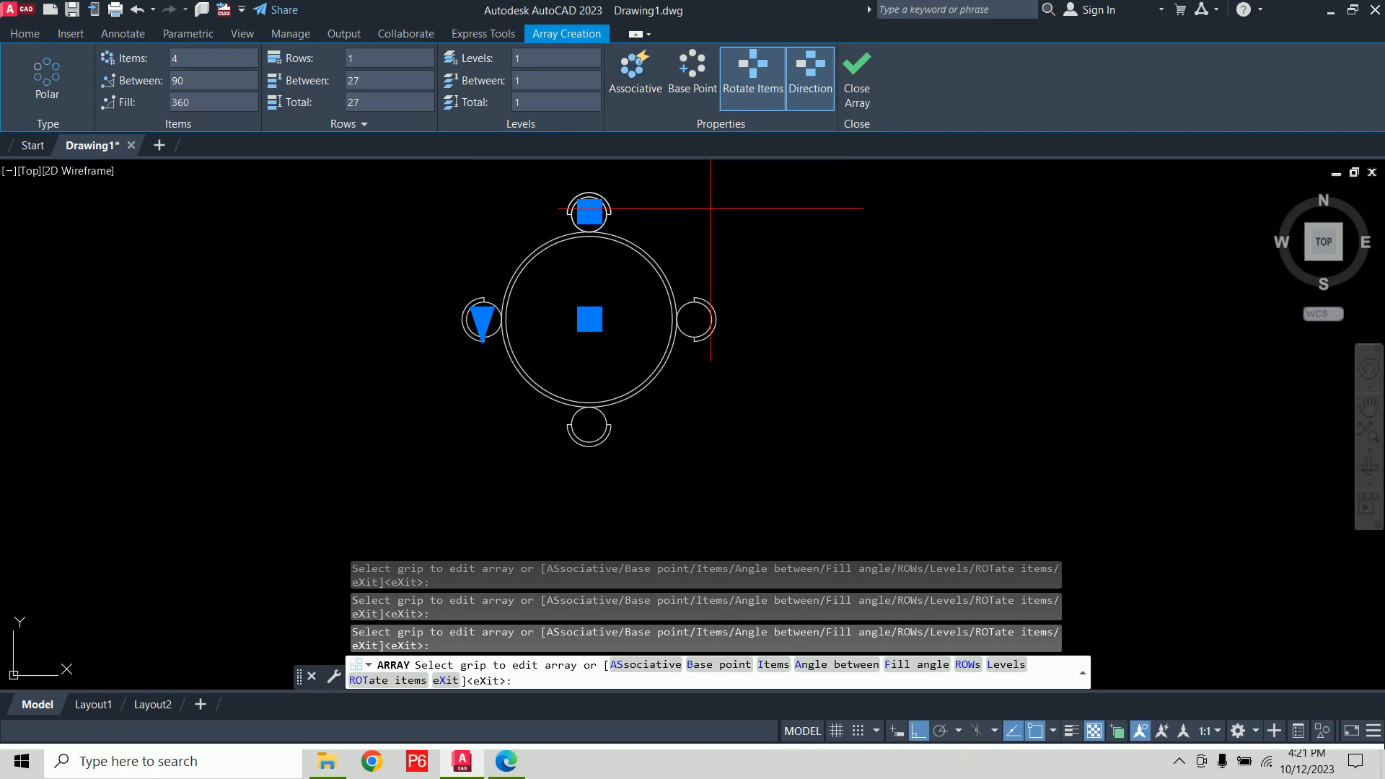
left_click(861, 93)
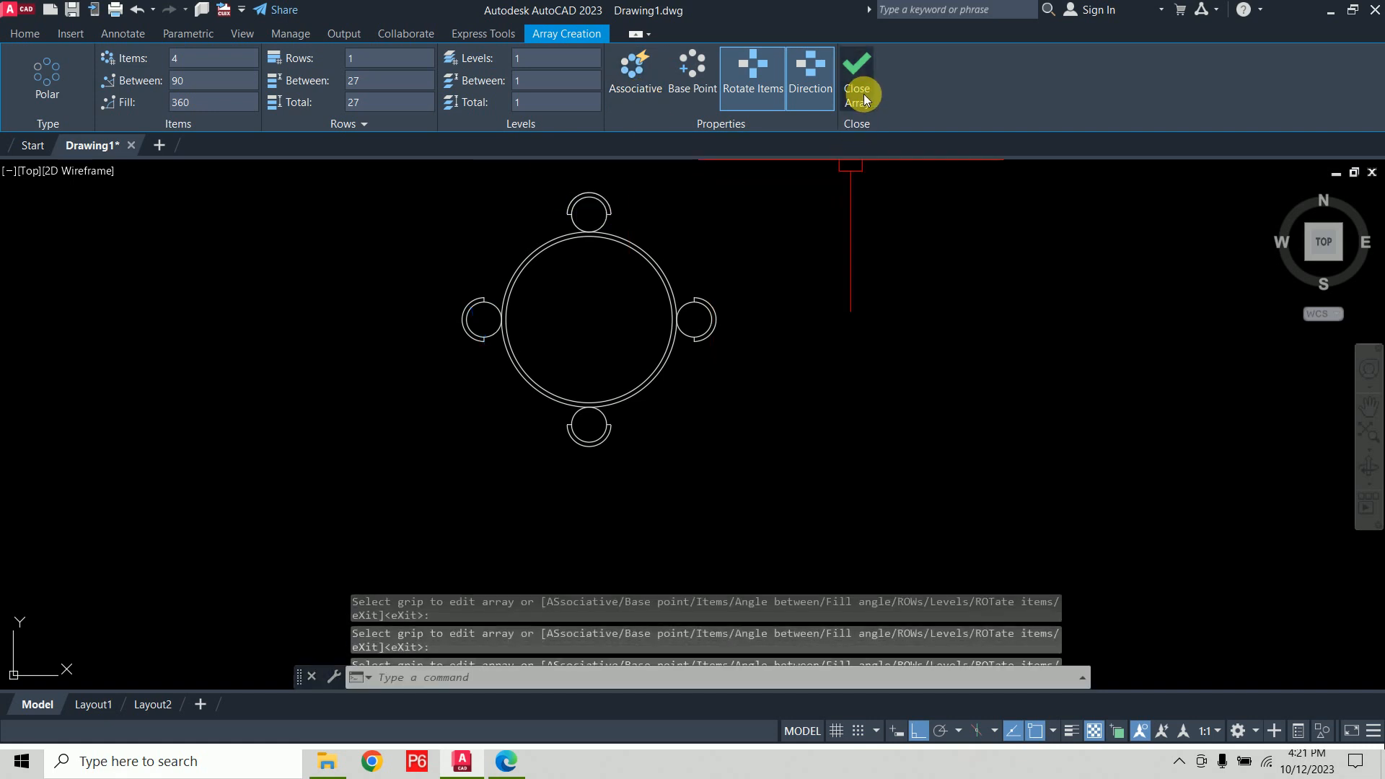
middle_click_drag(812, 315, 821, 363)
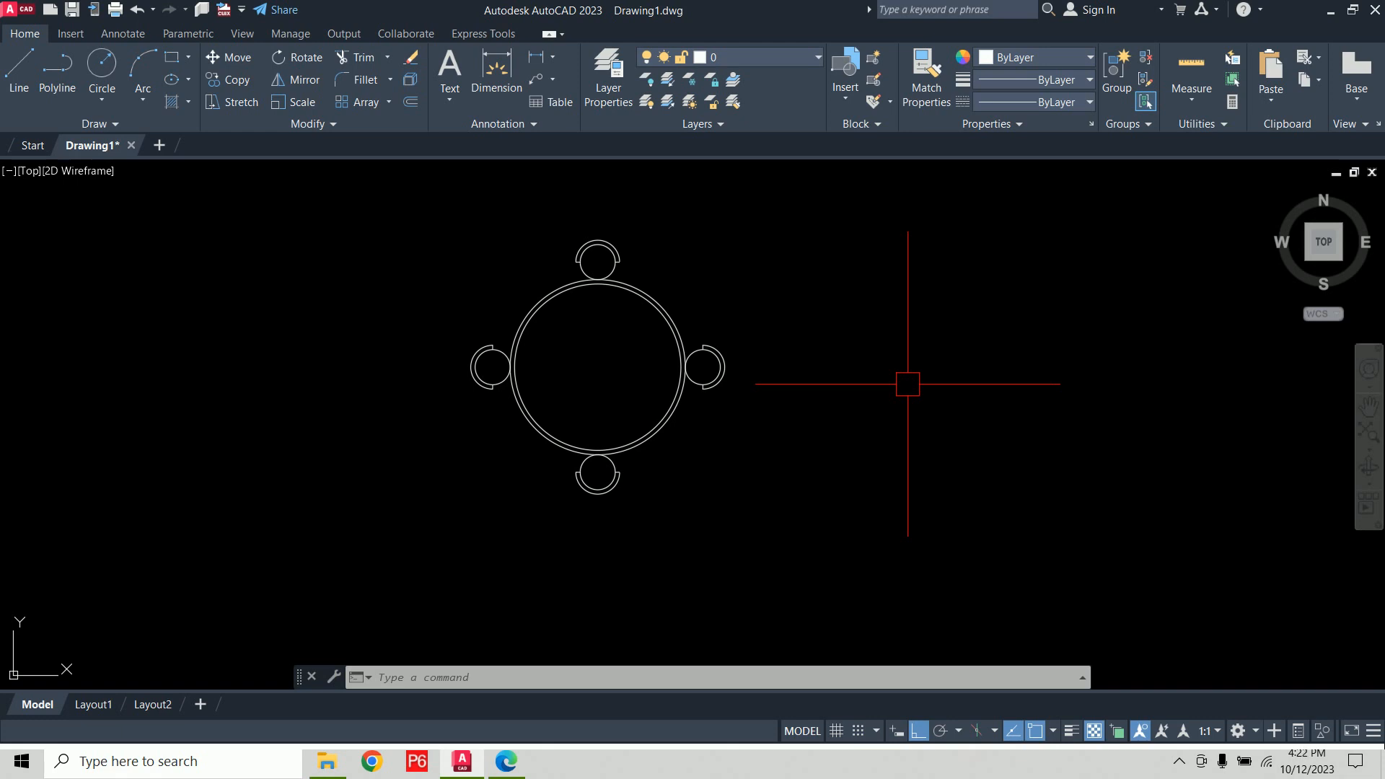
mouse_move(962, 389)
middle_mouse_down()
mouse_move(837, 405)
mouse_move(786, 433)
middle_mouse_up()
middle_click_drag(662, 403, 683, 396)
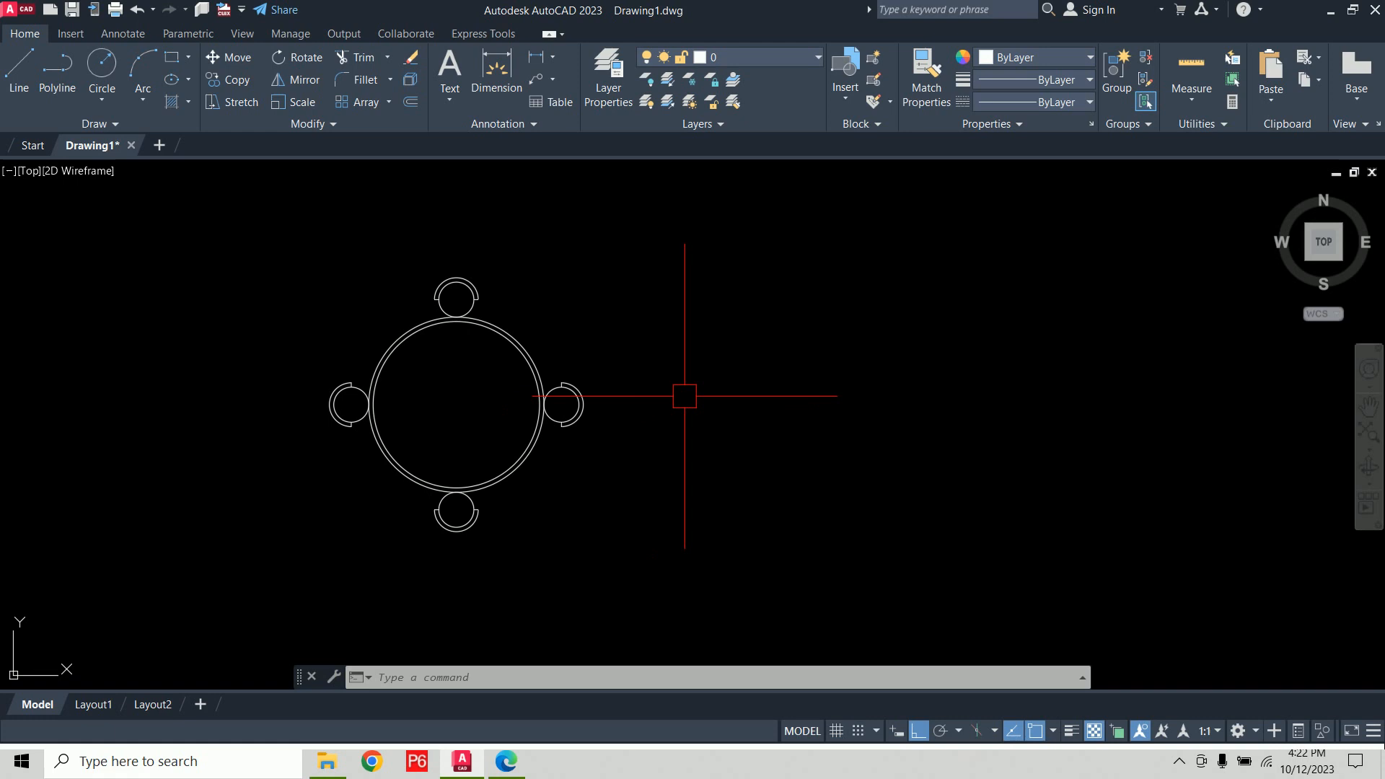
key("alt+Tab")
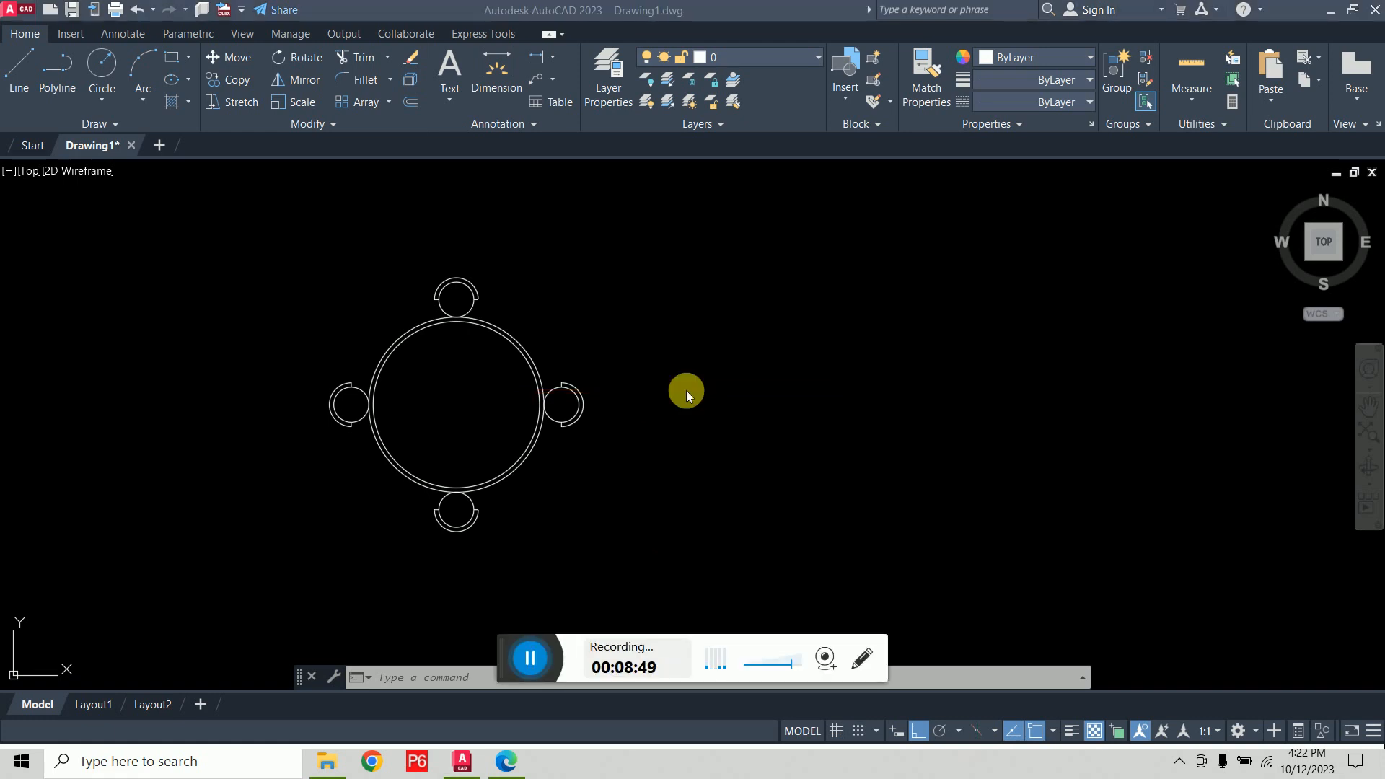
left_click(686, 391)
Draw an open U-shaped polyline beside the round table: 100 down, 200 to the right and 100 up
middle_click_drag(685, 393, 433, 380)
middle_click_drag(737, 393, 698, 405)
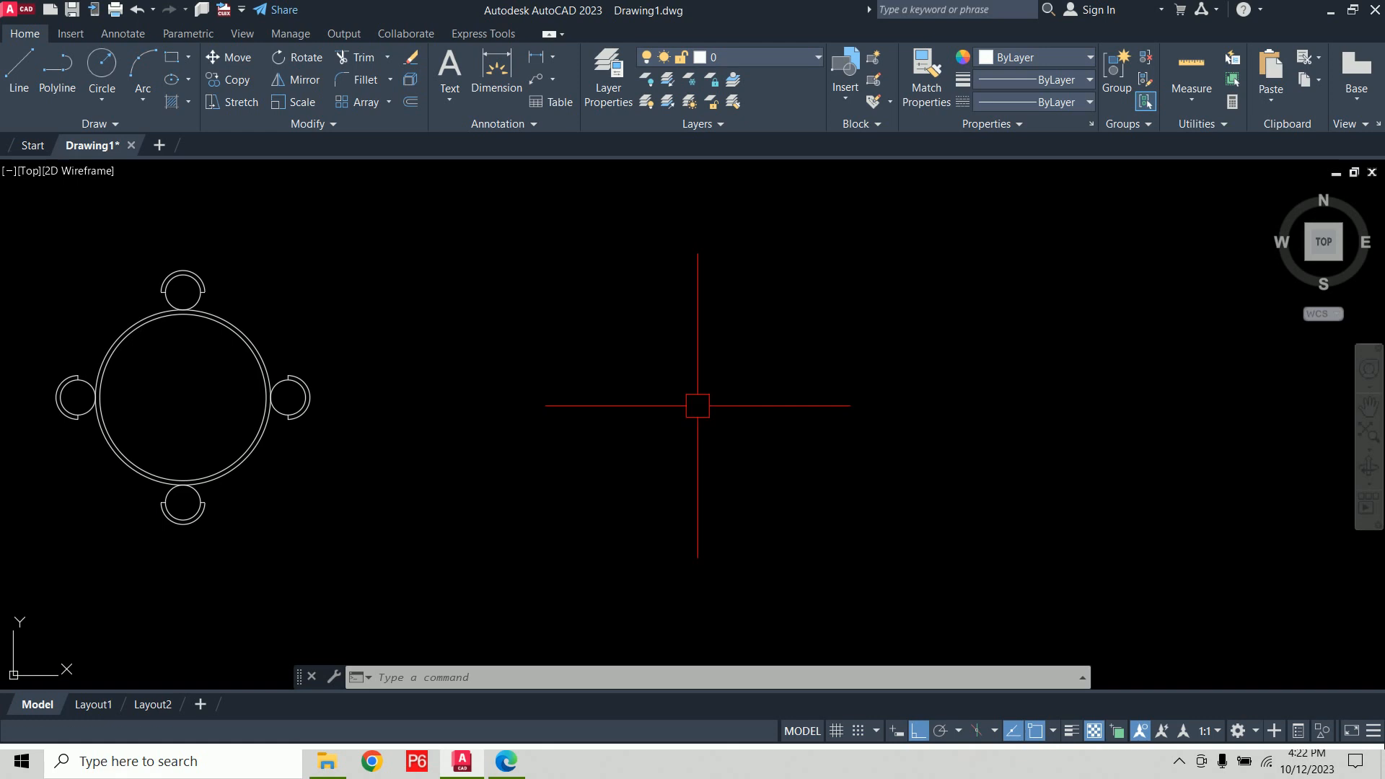
type("pl")
key("Return")
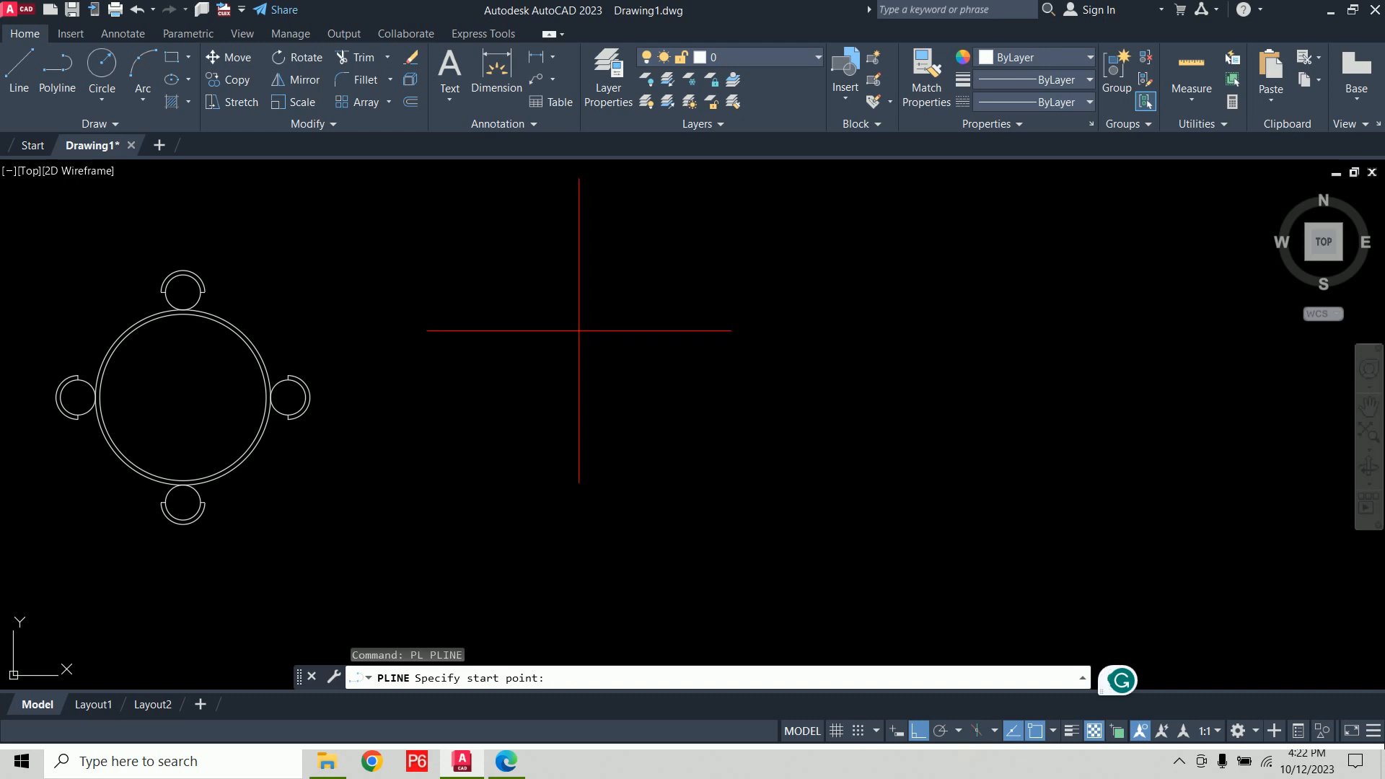
left_click(570, 306)
type("100")
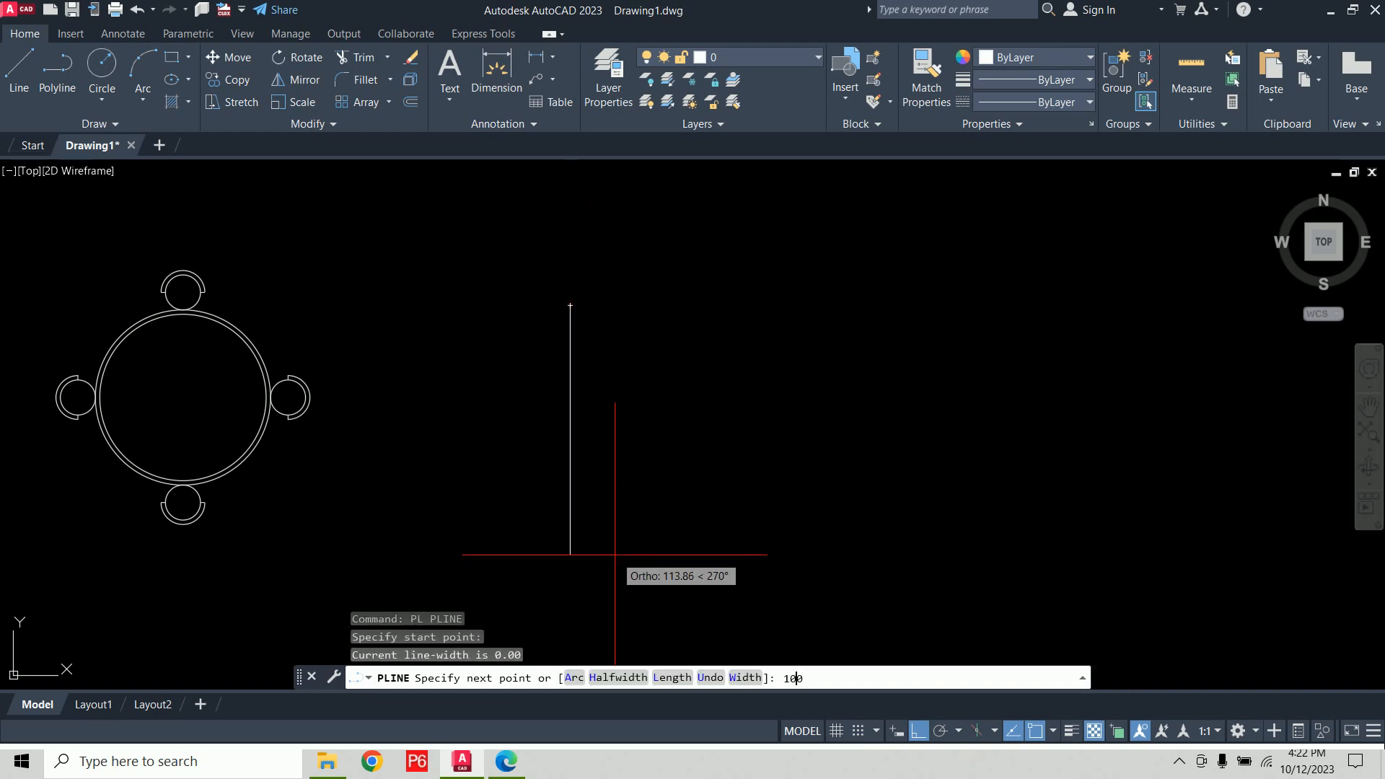
key("Return")
type("200")
key("Return")
type("100")
key("Return")
key("Return")
middle_click_drag(1055, 413, 881, 406)
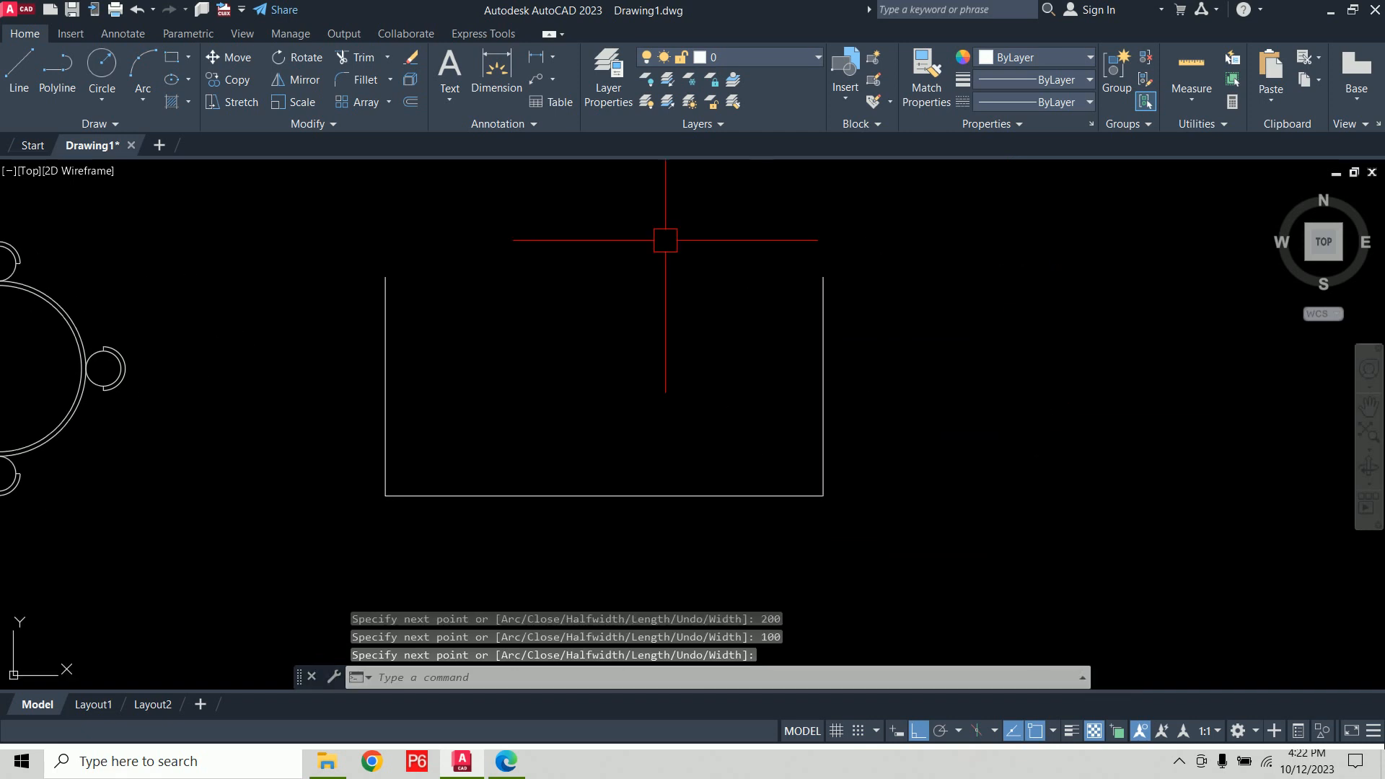
Draw a small circle centred on the upper end of the U-shaped polyline's left leg
type("c")
key("Return")
left_click(385, 276)
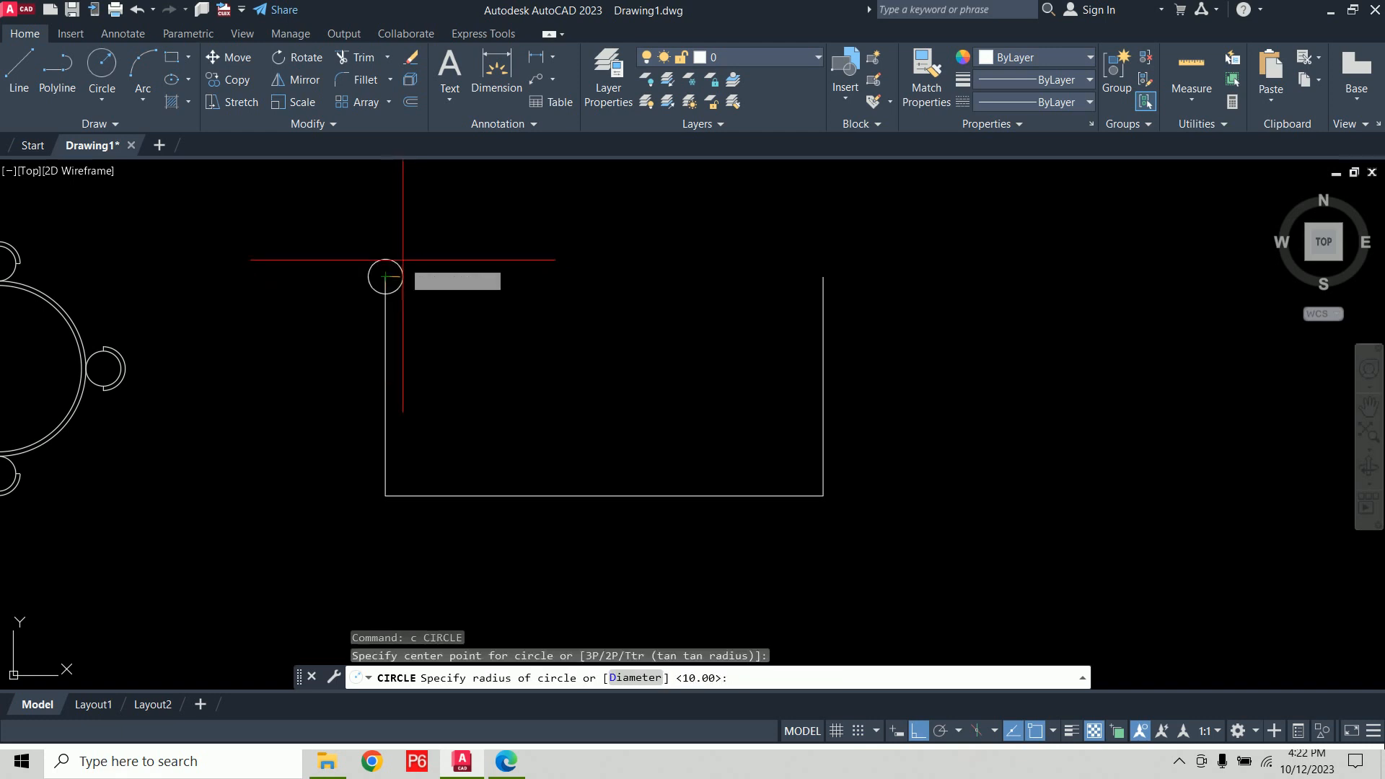
left_click(403, 255)
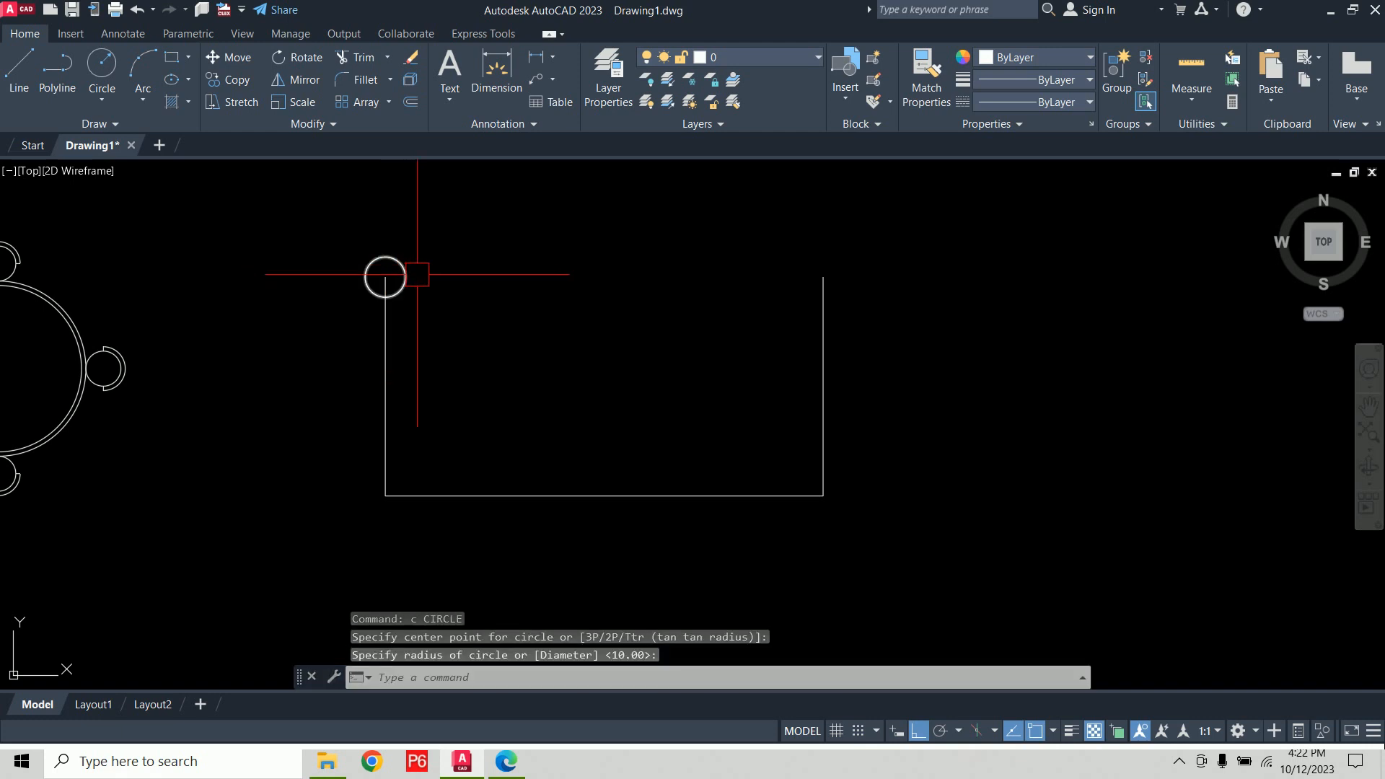
scroll(442, 294, "up", 2)
scroll(480, 312, "down", 2)
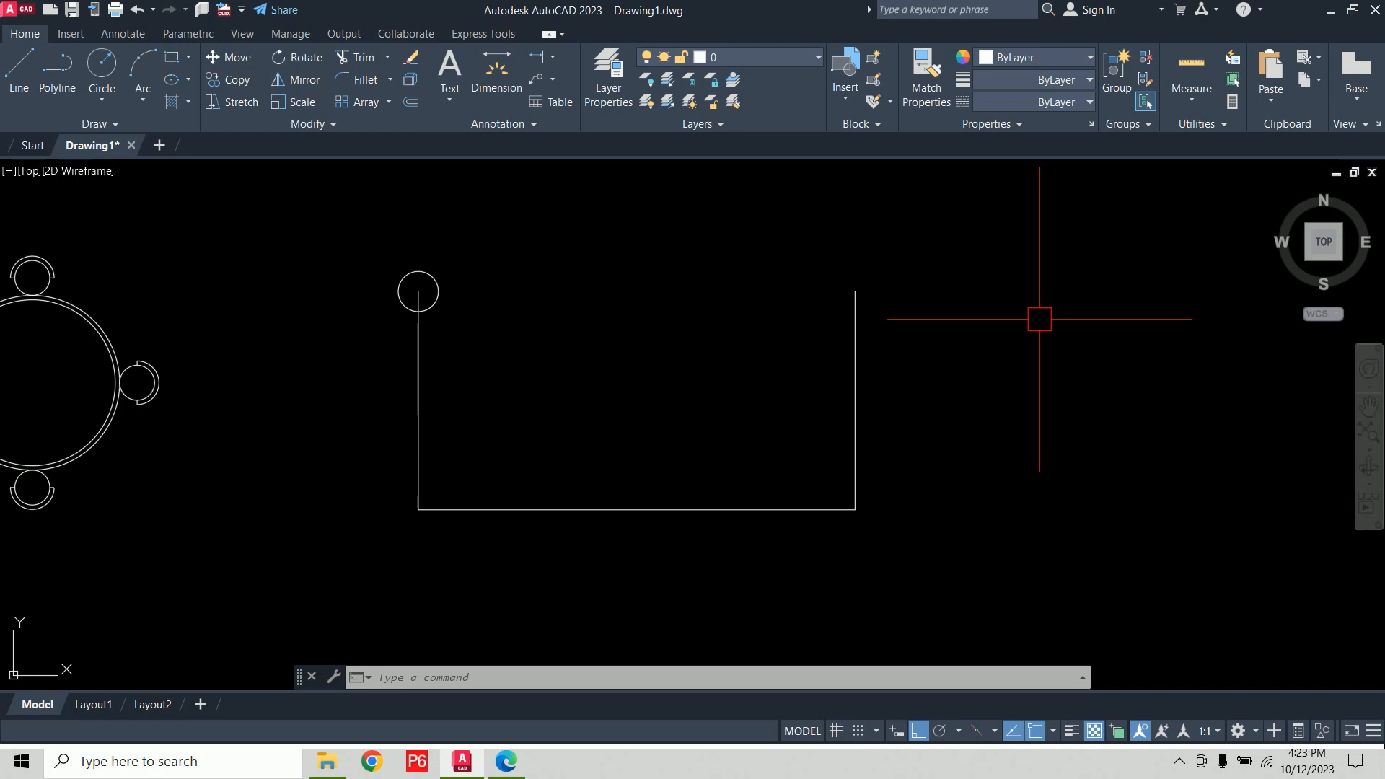
Create a path array of the small circle along the U-shaped polyline
type("ar")
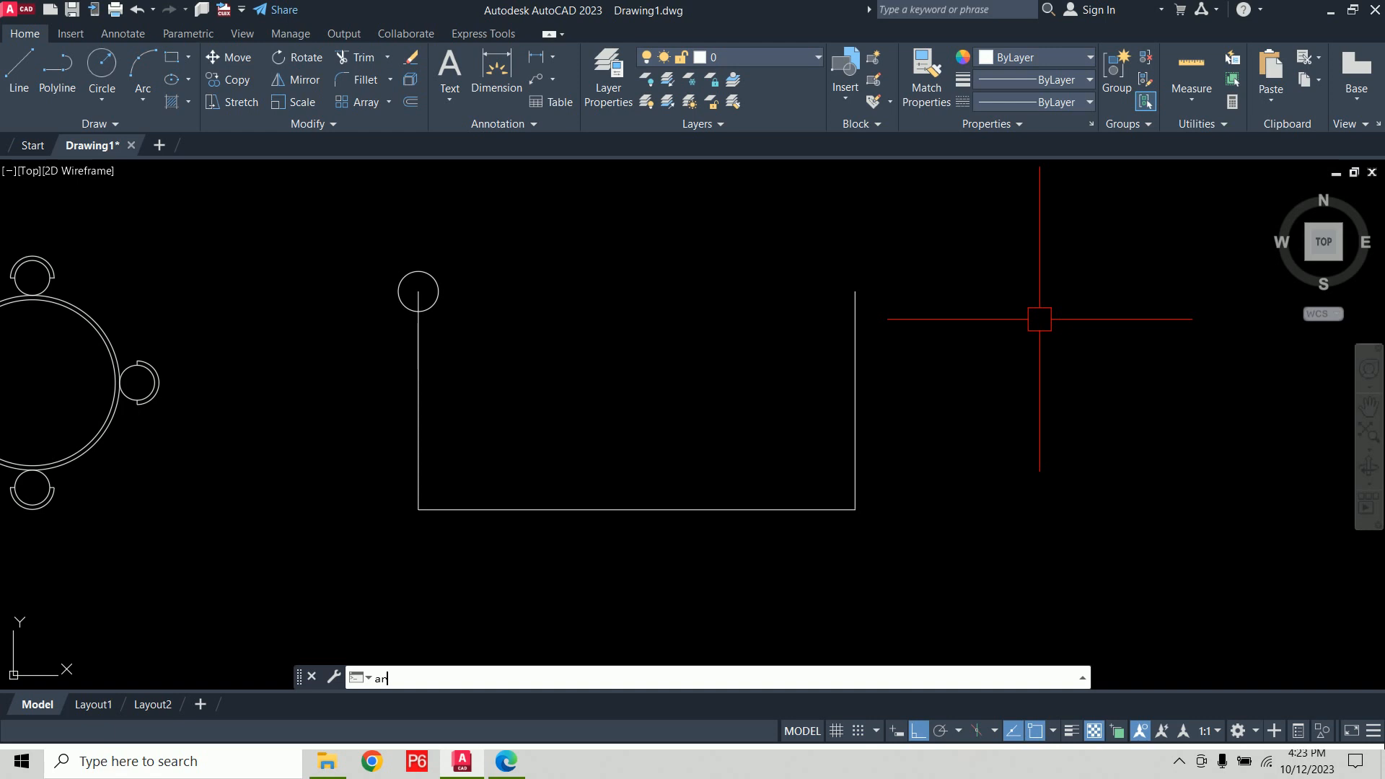
key("Return")
left_click(437, 279)
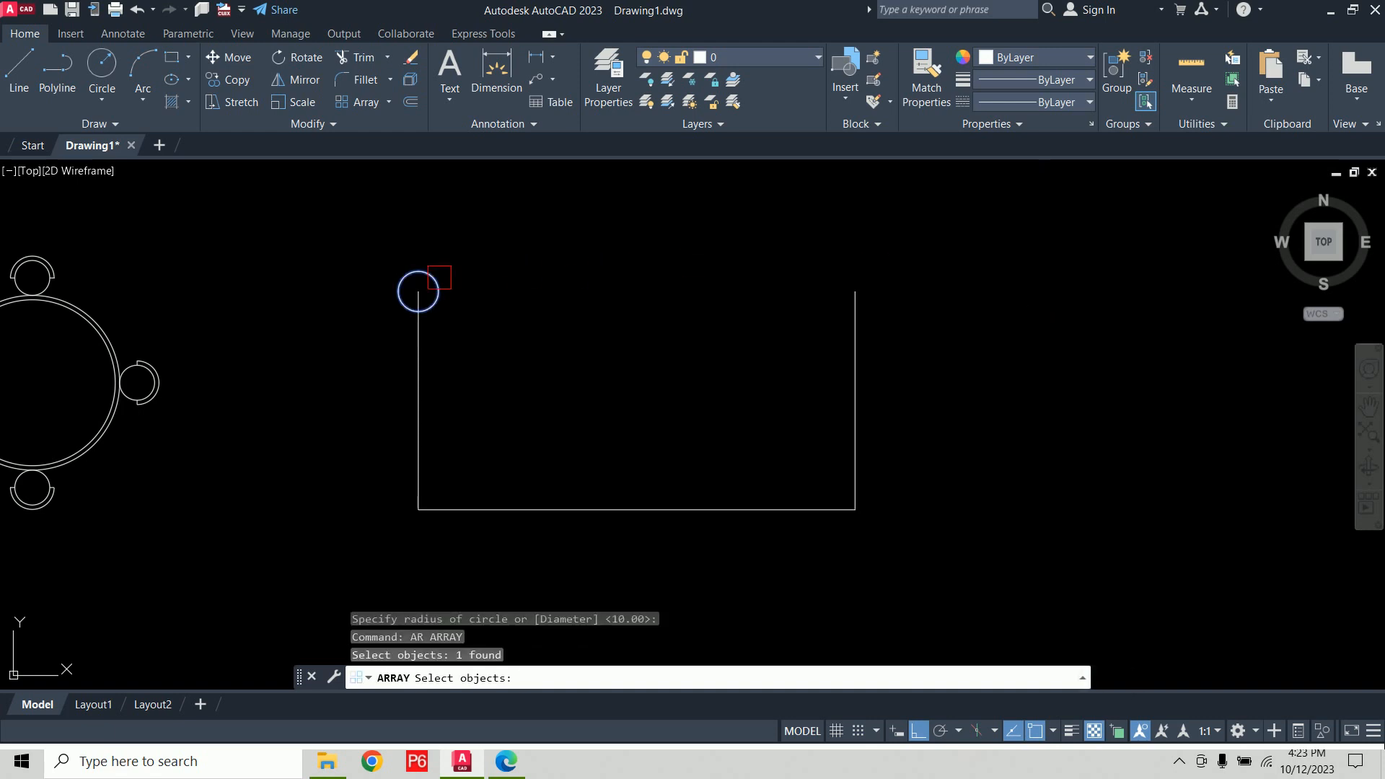
key("Return")
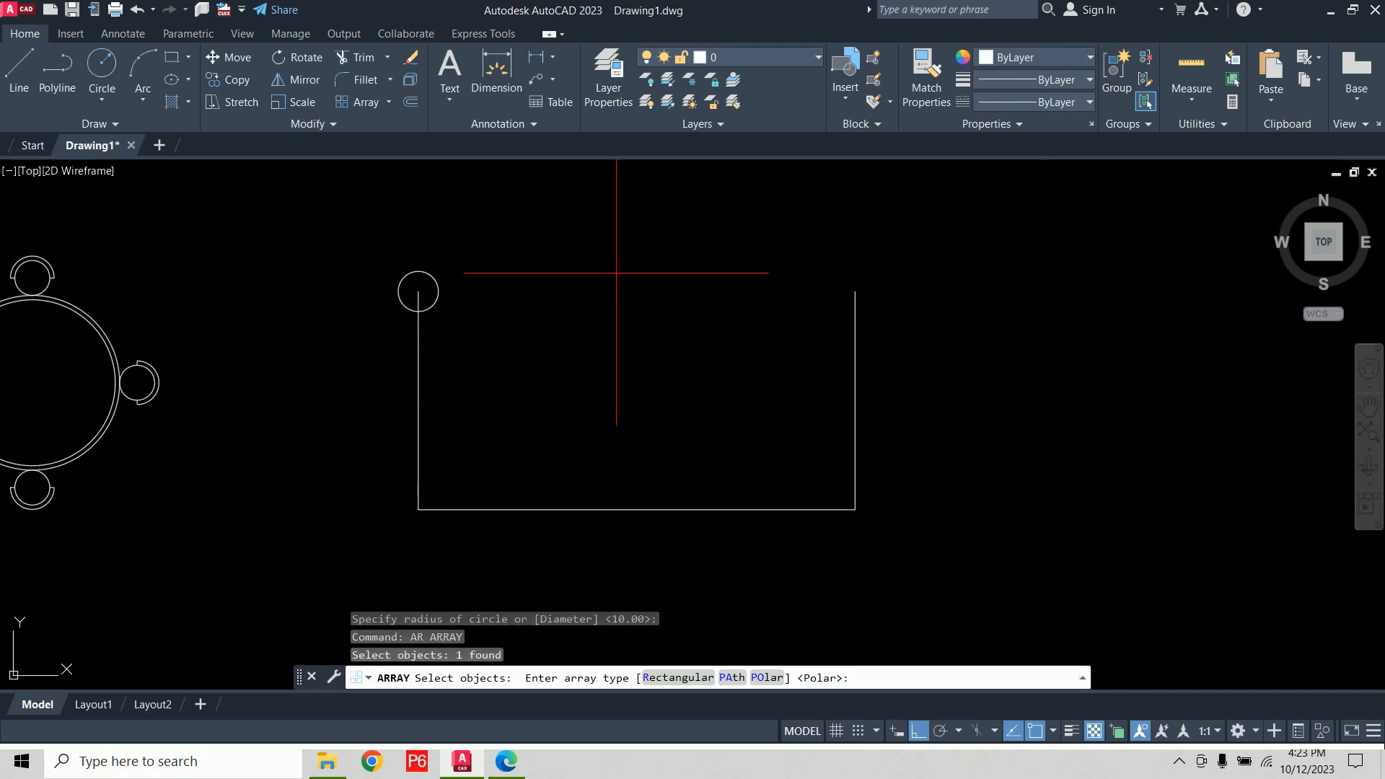
type("pa")
key("Return")
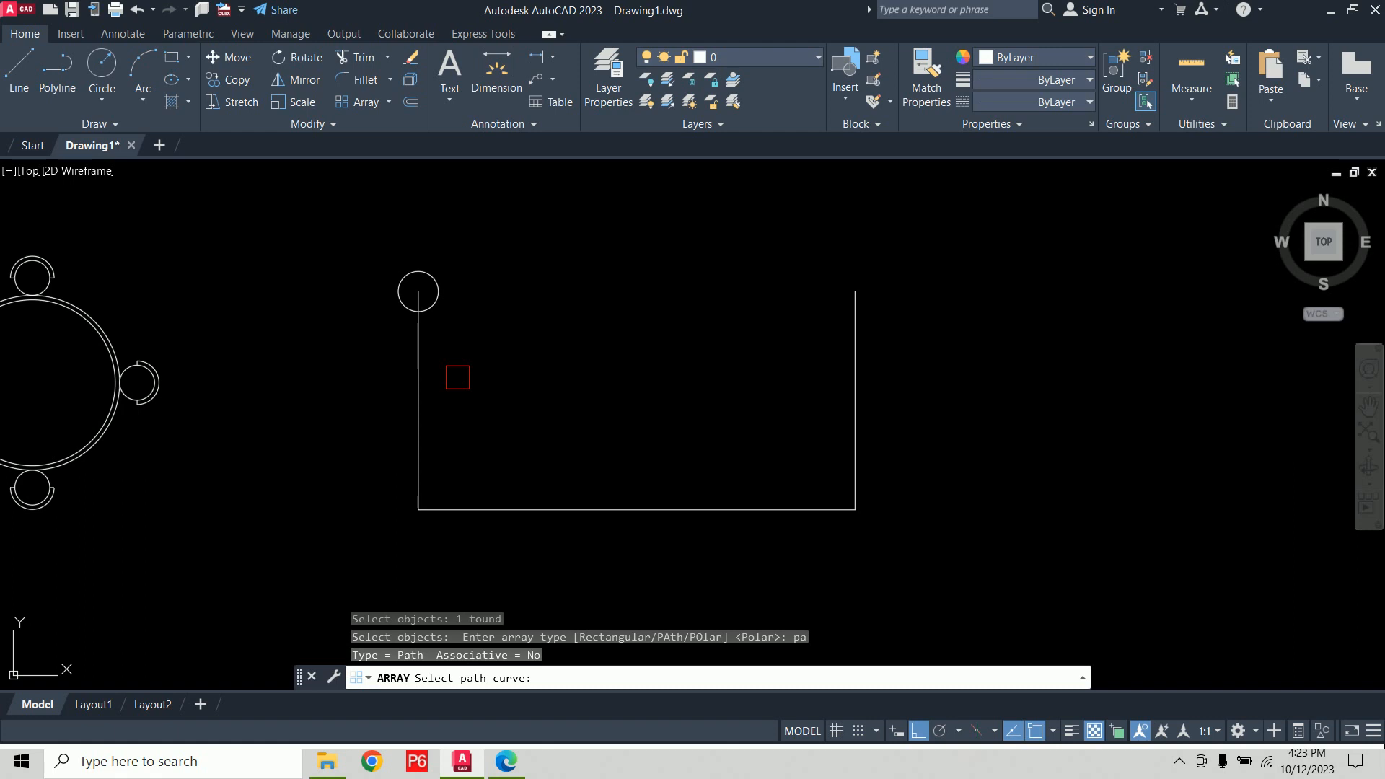
left_click(424, 396)
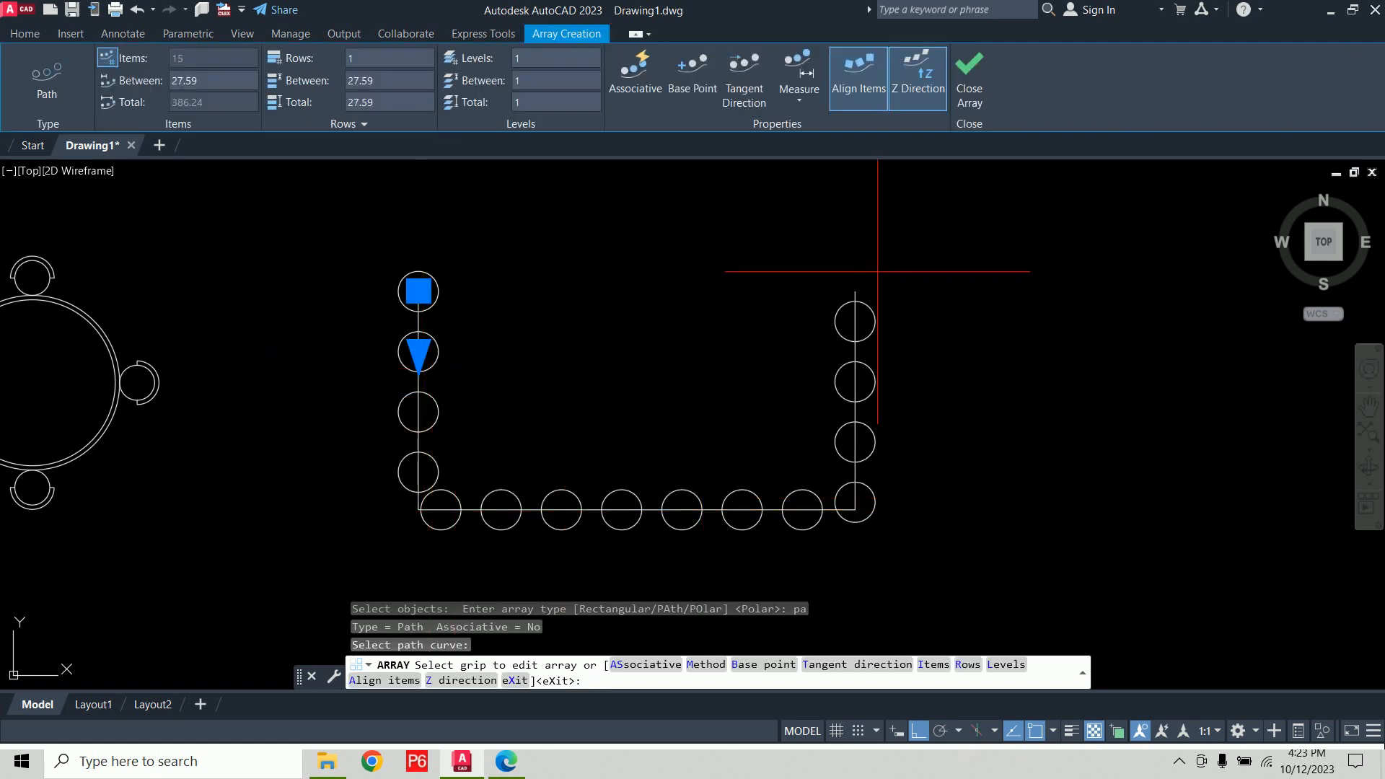
scroll(868, 297, "up", 2)
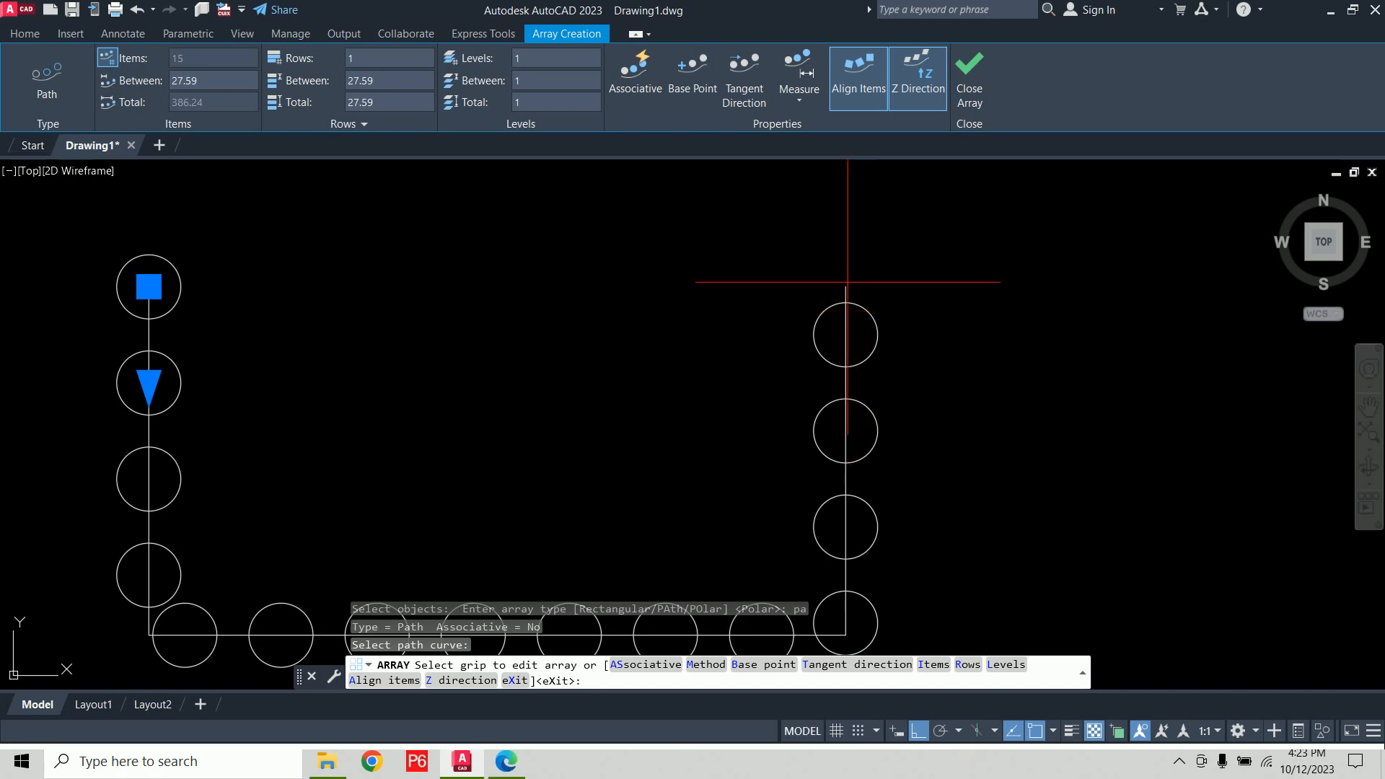
scroll(880, 321, "down", 2)
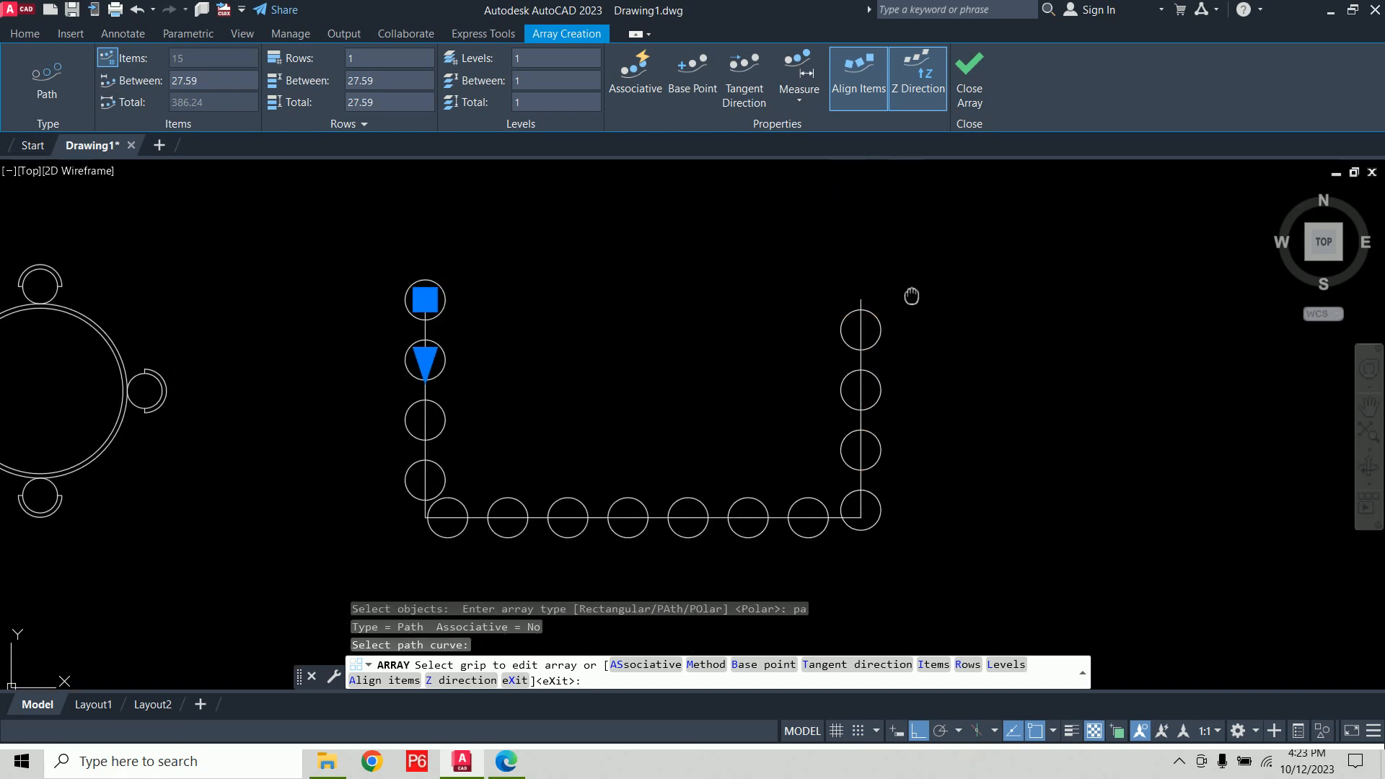
Set the spacing between the path array's items to 25
left_click(219, 84)
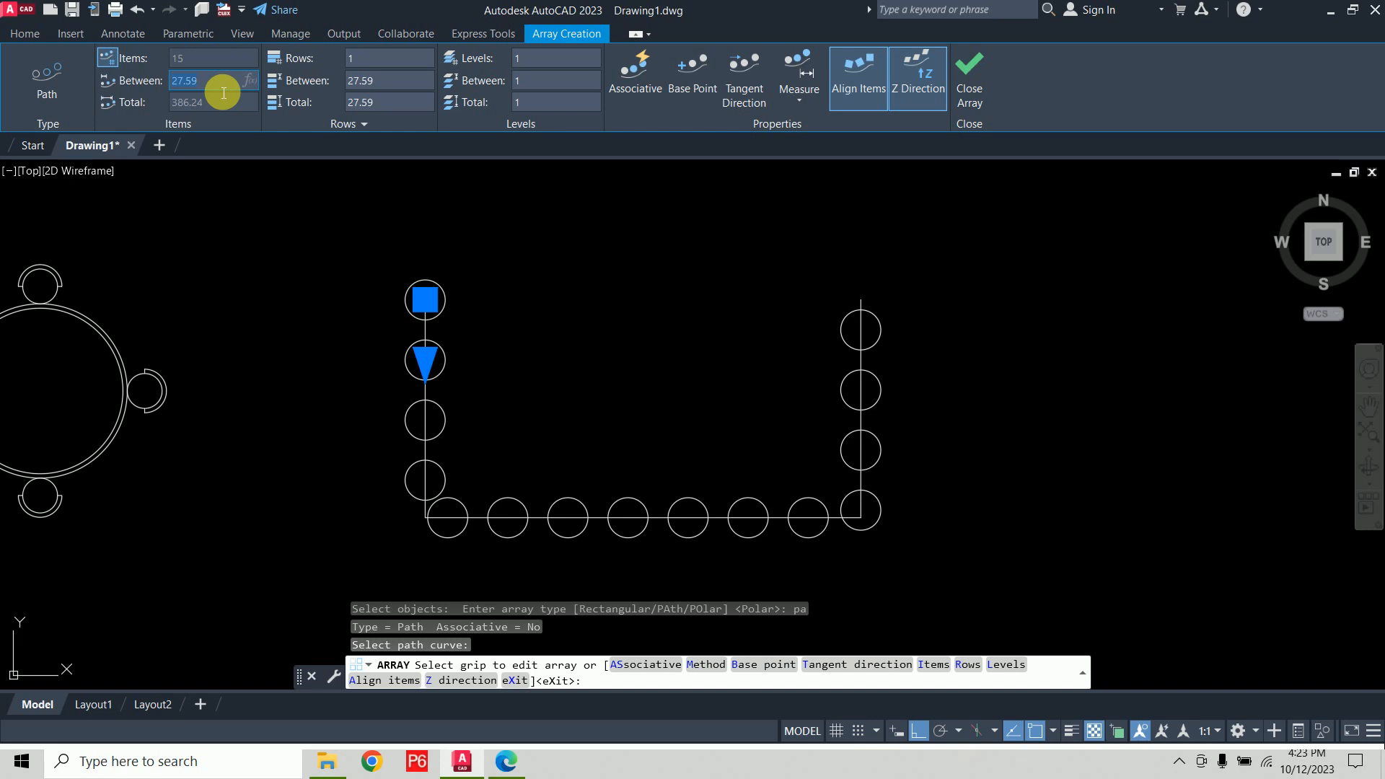
type("25")
key("Return")
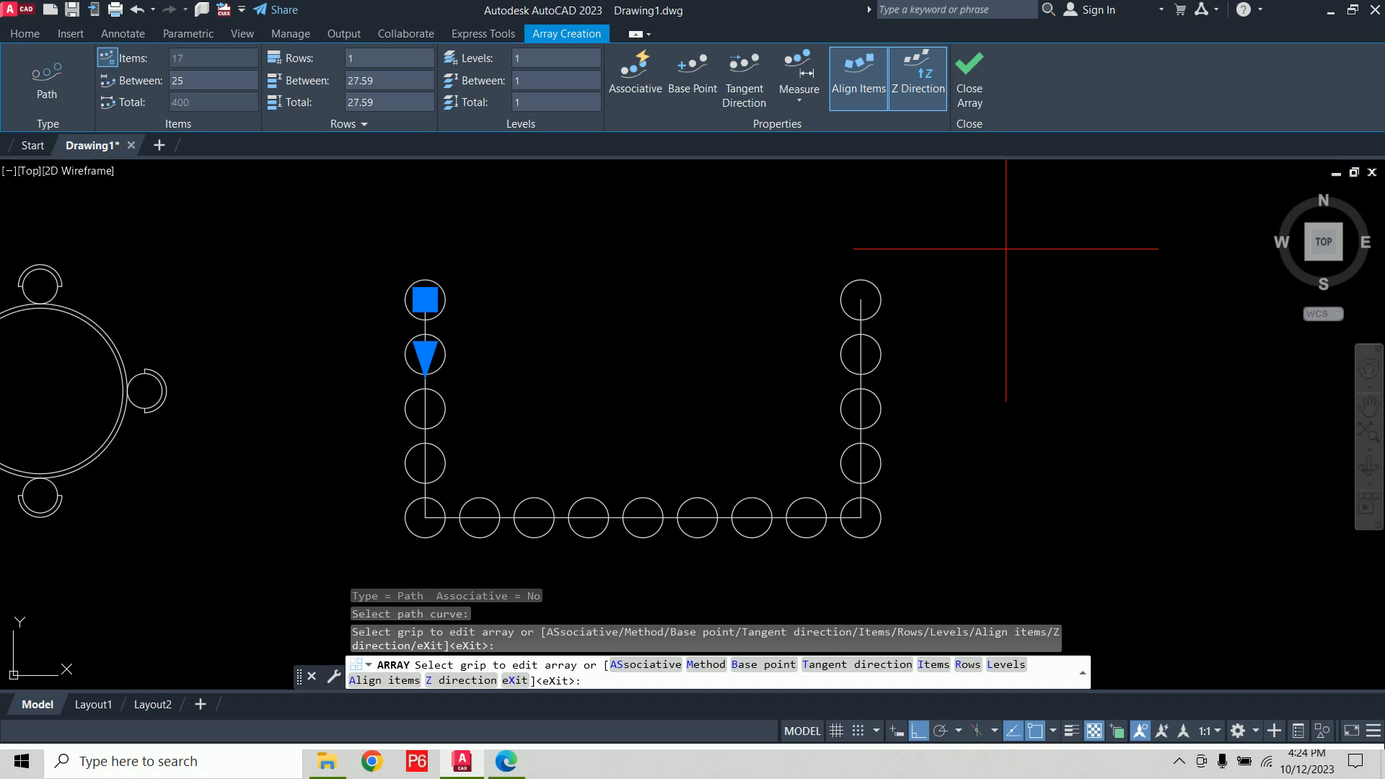
Switch the path array's method from Measure to Divide and set the number of items to 20
left_click(796, 101)
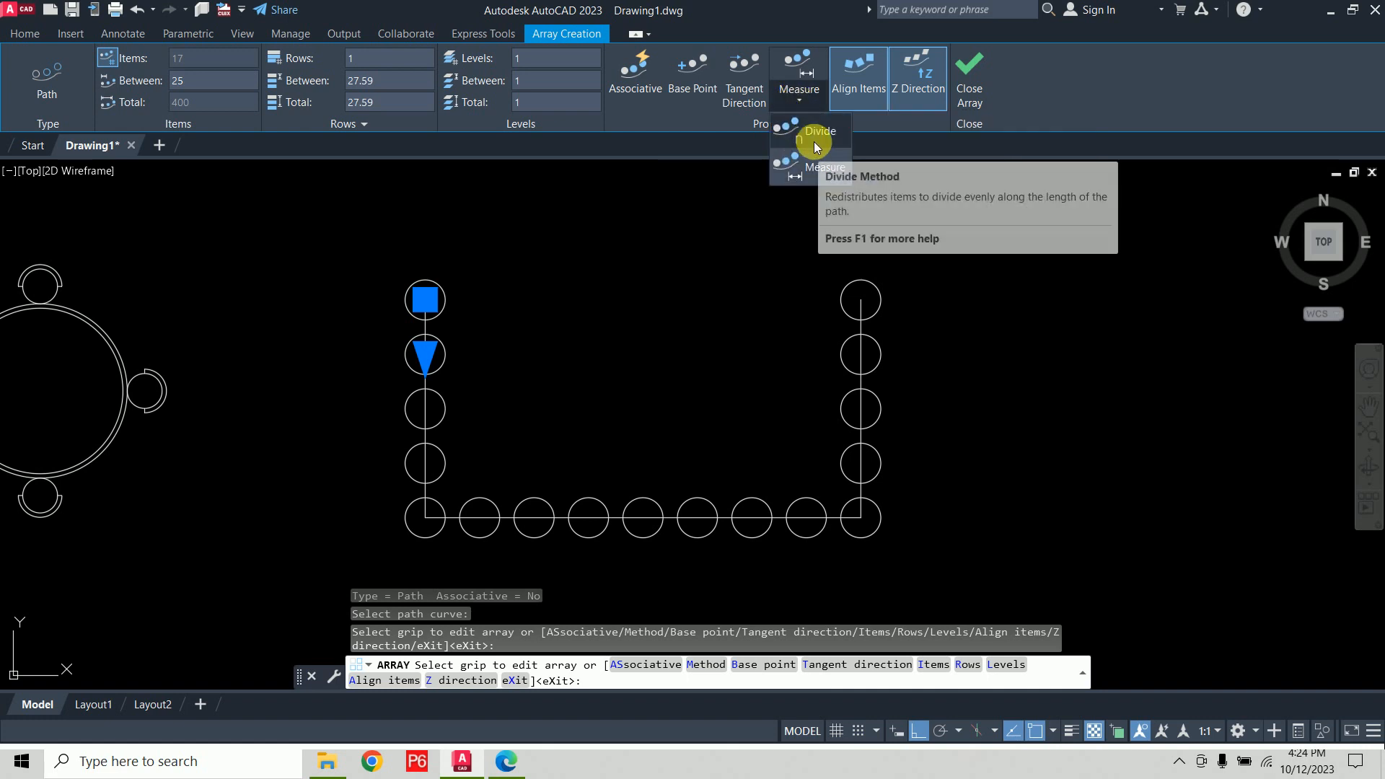
left_click(806, 74)
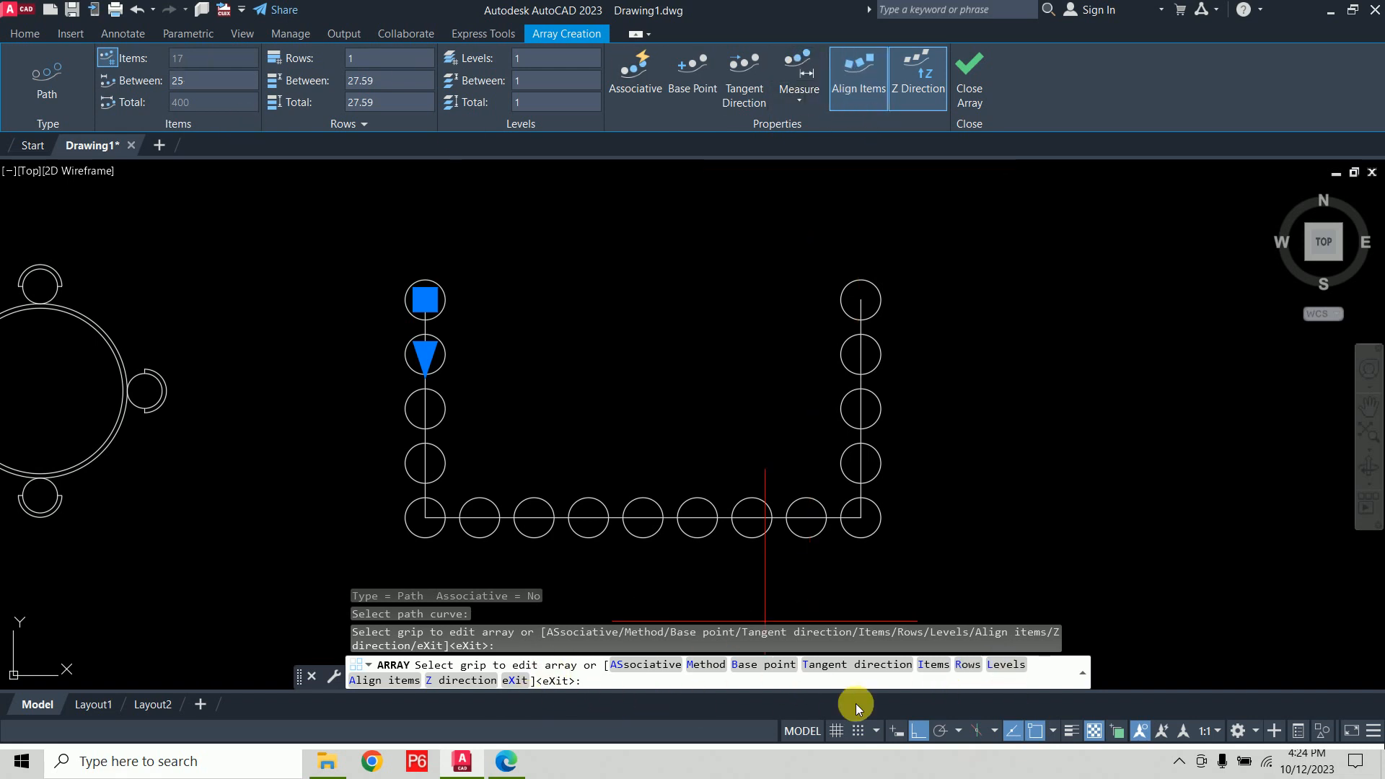
left_click(713, 674)
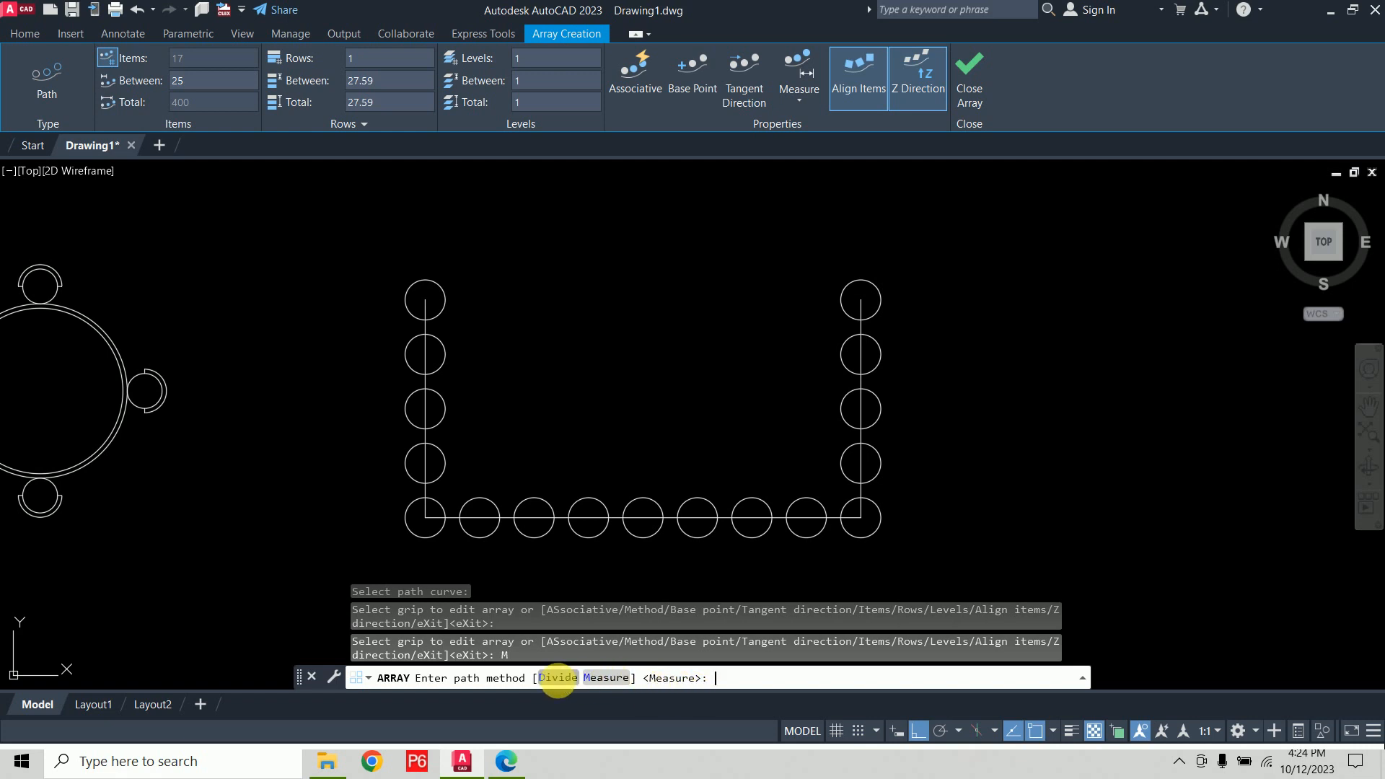
left_click(558, 678)
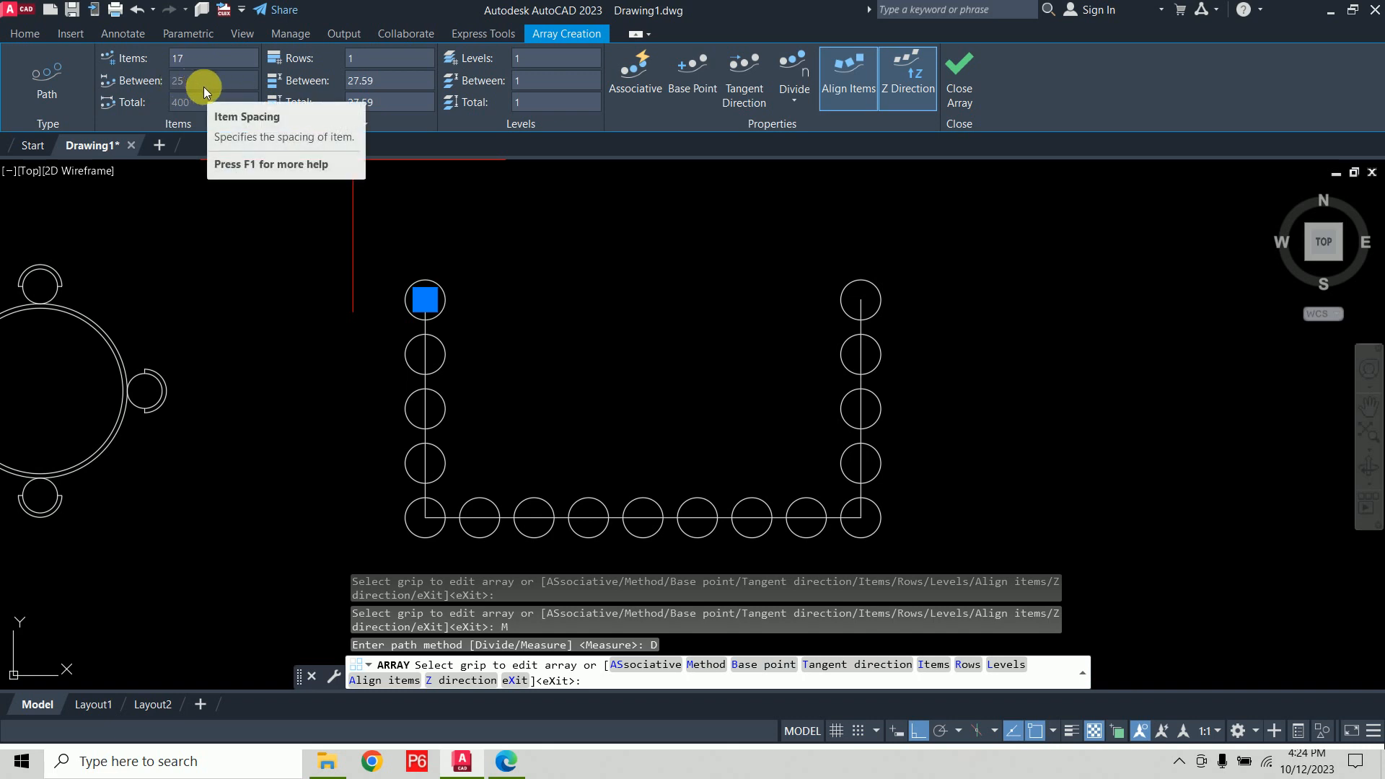
left_click(205, 65)
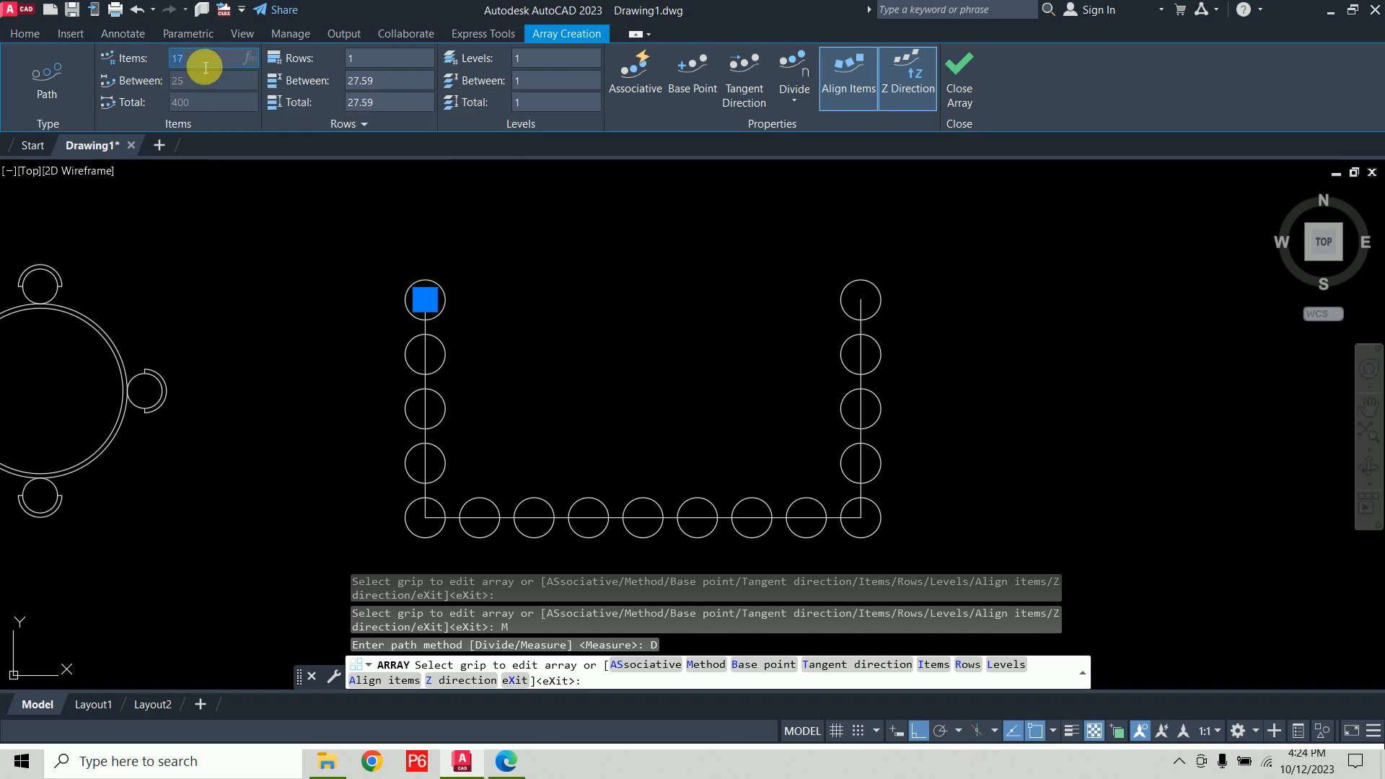
type("20")
key("Return")
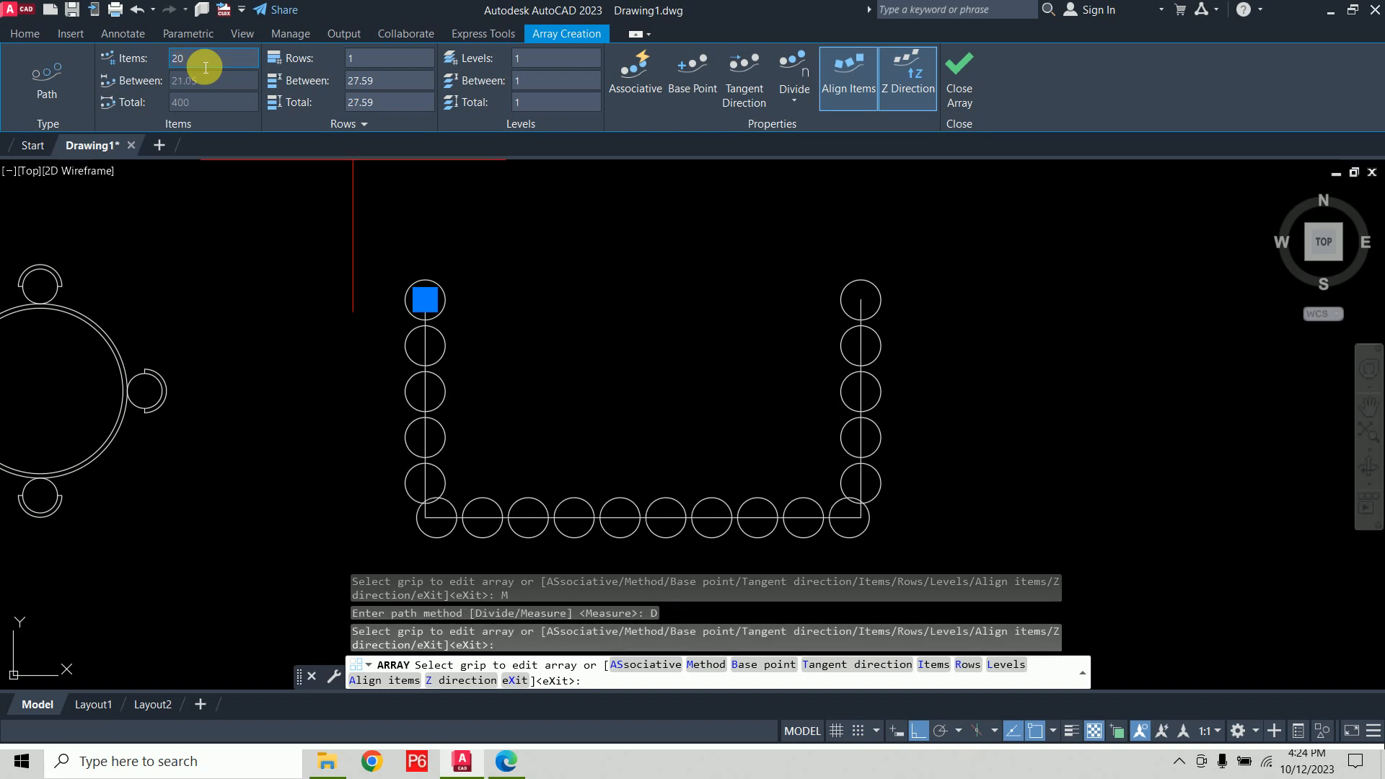
Set the path array to 10 items and finish it
left_click(205, 67)
type("10")
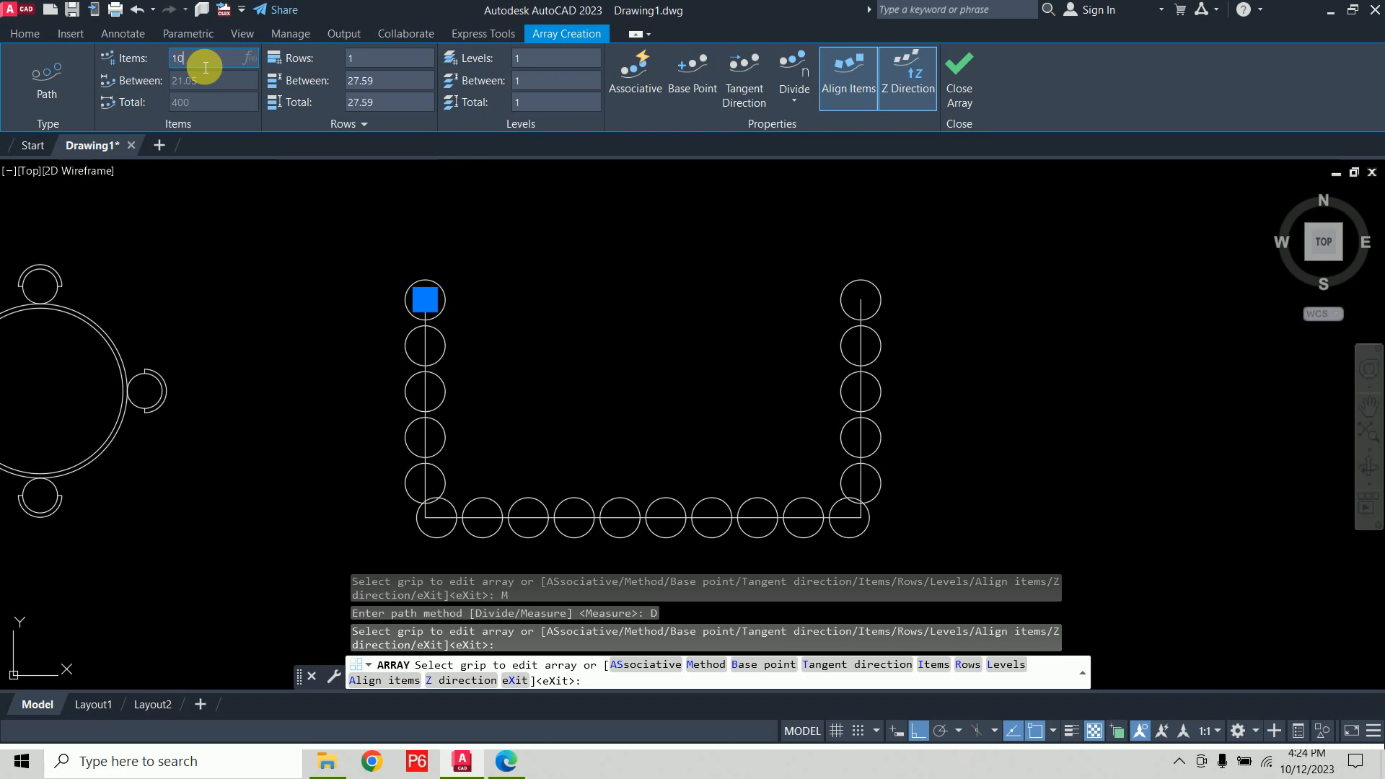
key("Return")
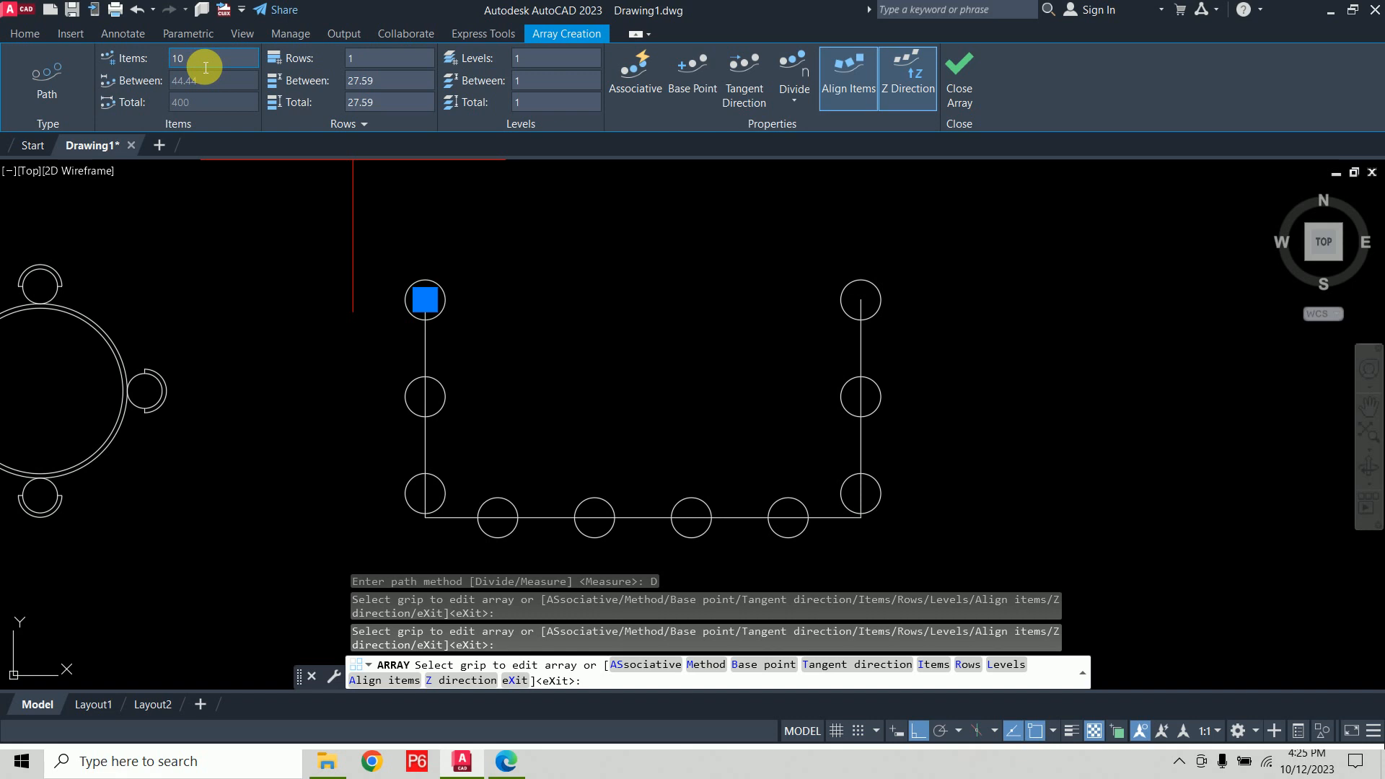
left_click(962, 88)
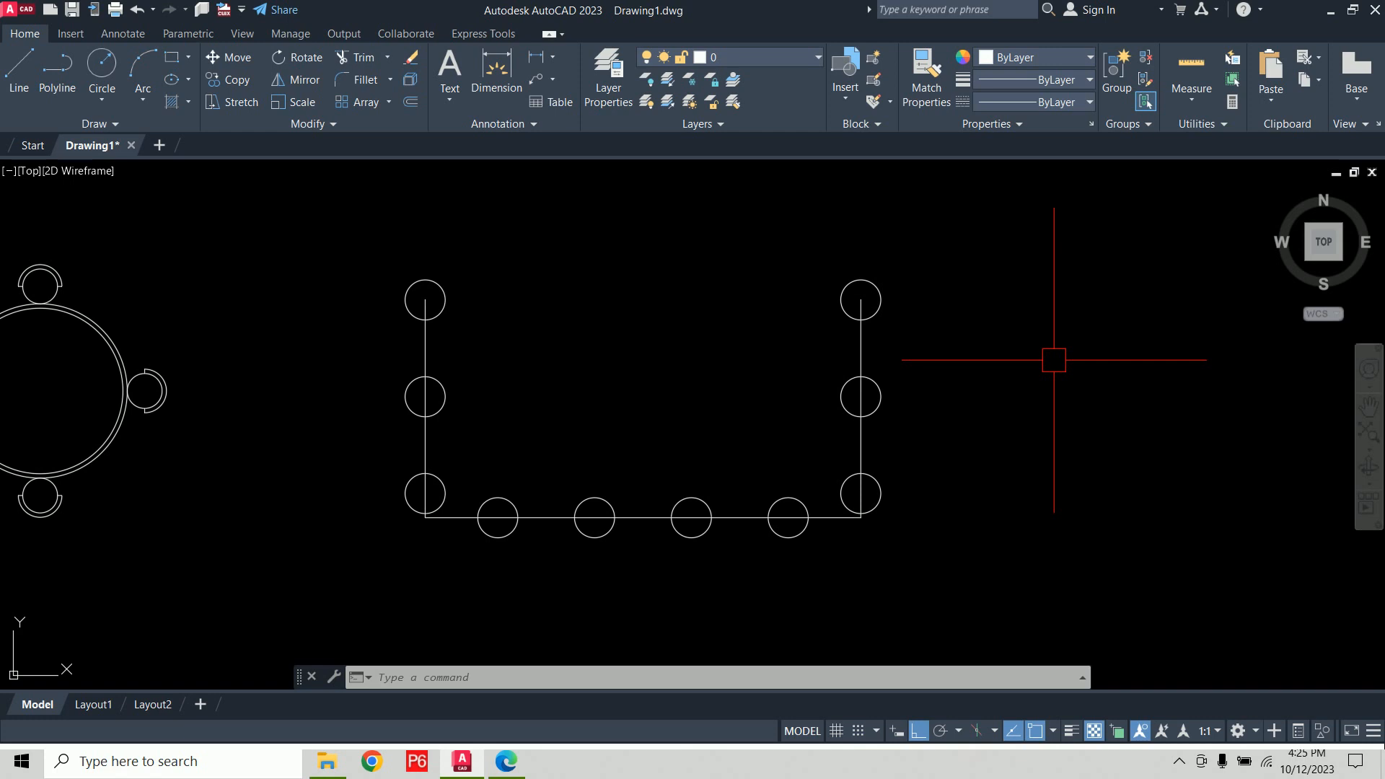
Undo the work back to before the chairs' polar array, and redo it up to the small circle on the polyline
key("ctrl+z")
key("ctrl+z")
key("ctrl+z")
key("ctrl+z")
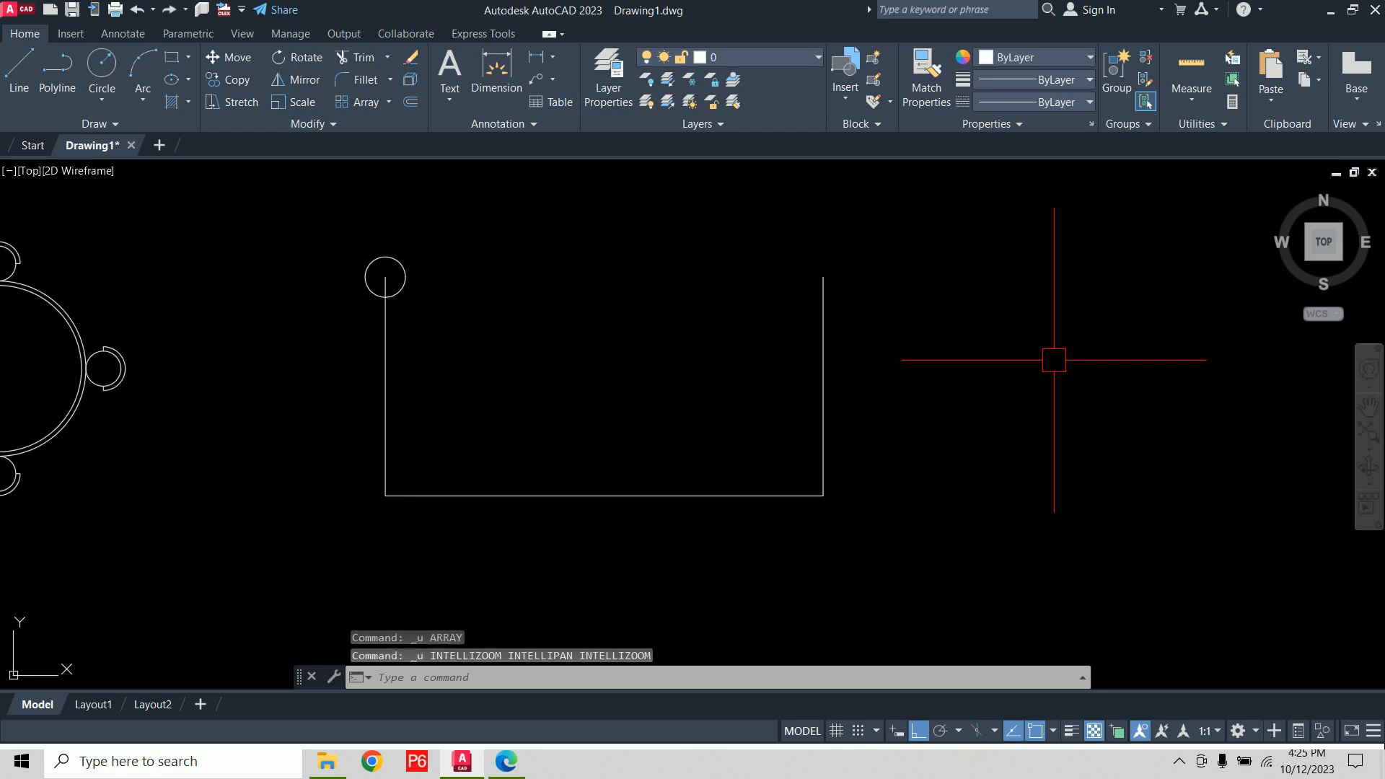
key("ctrl+z")
key("ctrl+z")
key("ctrl+z")
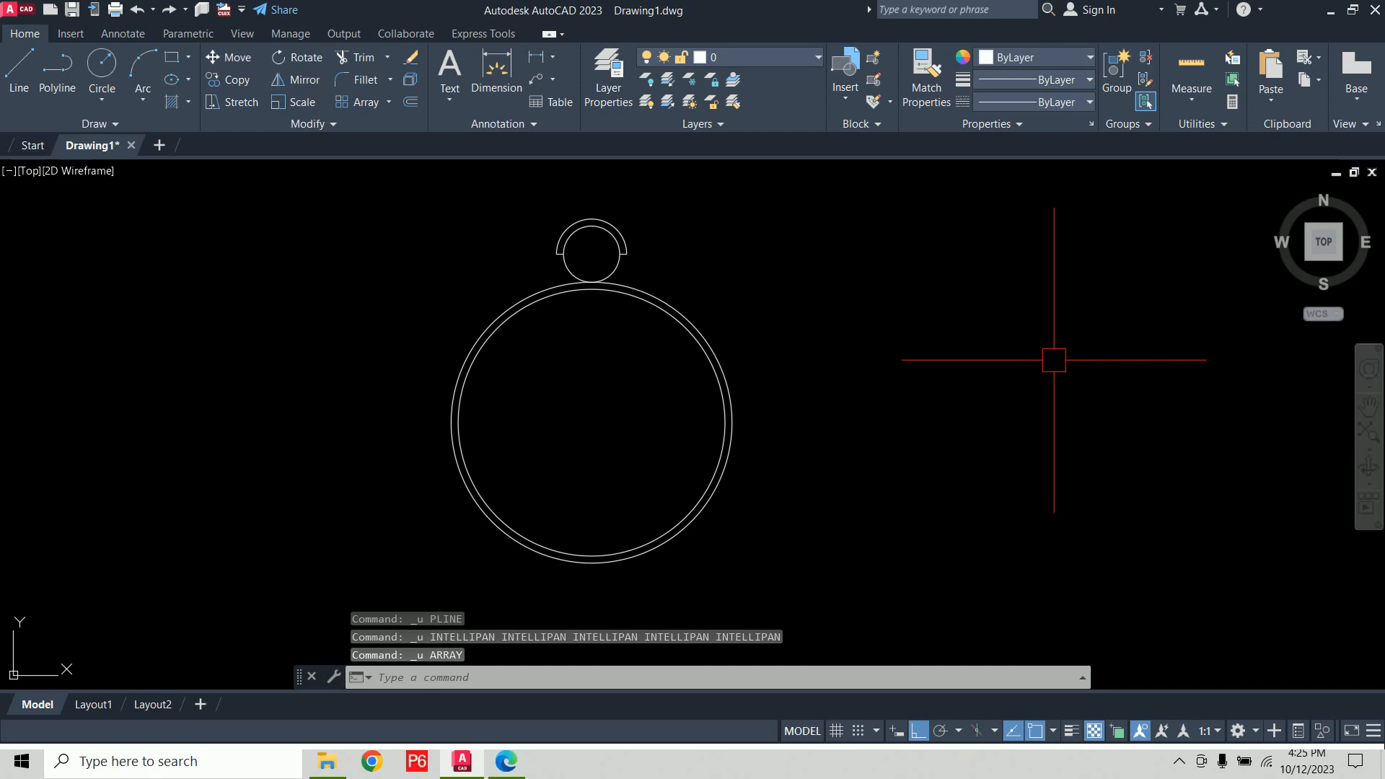
key("ctrl+y")
key("ctrl+y")
key("ctrl+y")
key("ctrl+y")
key("ctrl+y")
Delete the three arrayed chair copies around the round table, keeping the original chair above it
left_click(290, 285)
left_click(668, 517)
key("Delete")
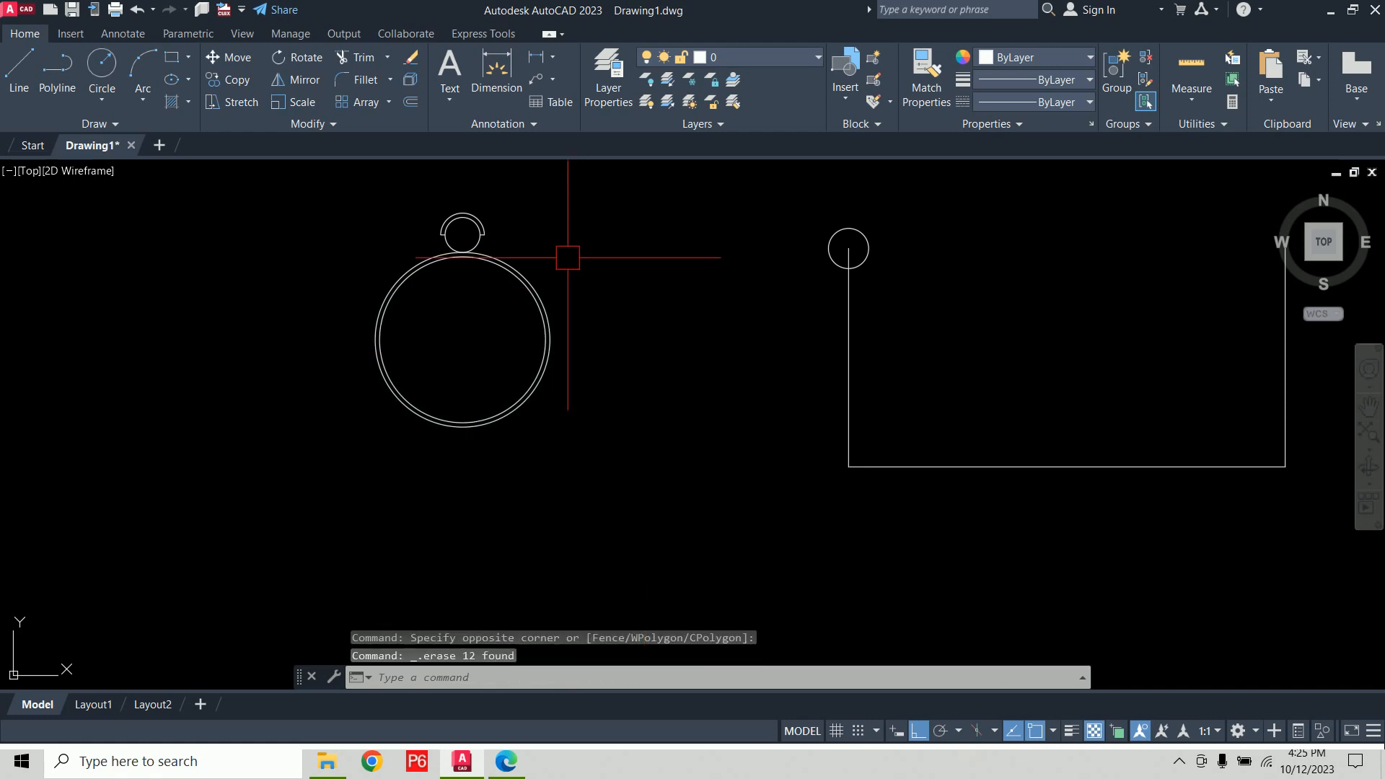
Create a polar array of the chair above the round table, centred on the table's centre, with 6 items over 360 degrees
scroll(661, 343, "up", 5)
scroll(730, 326, "down", 2)
type("ar")
key("Return")
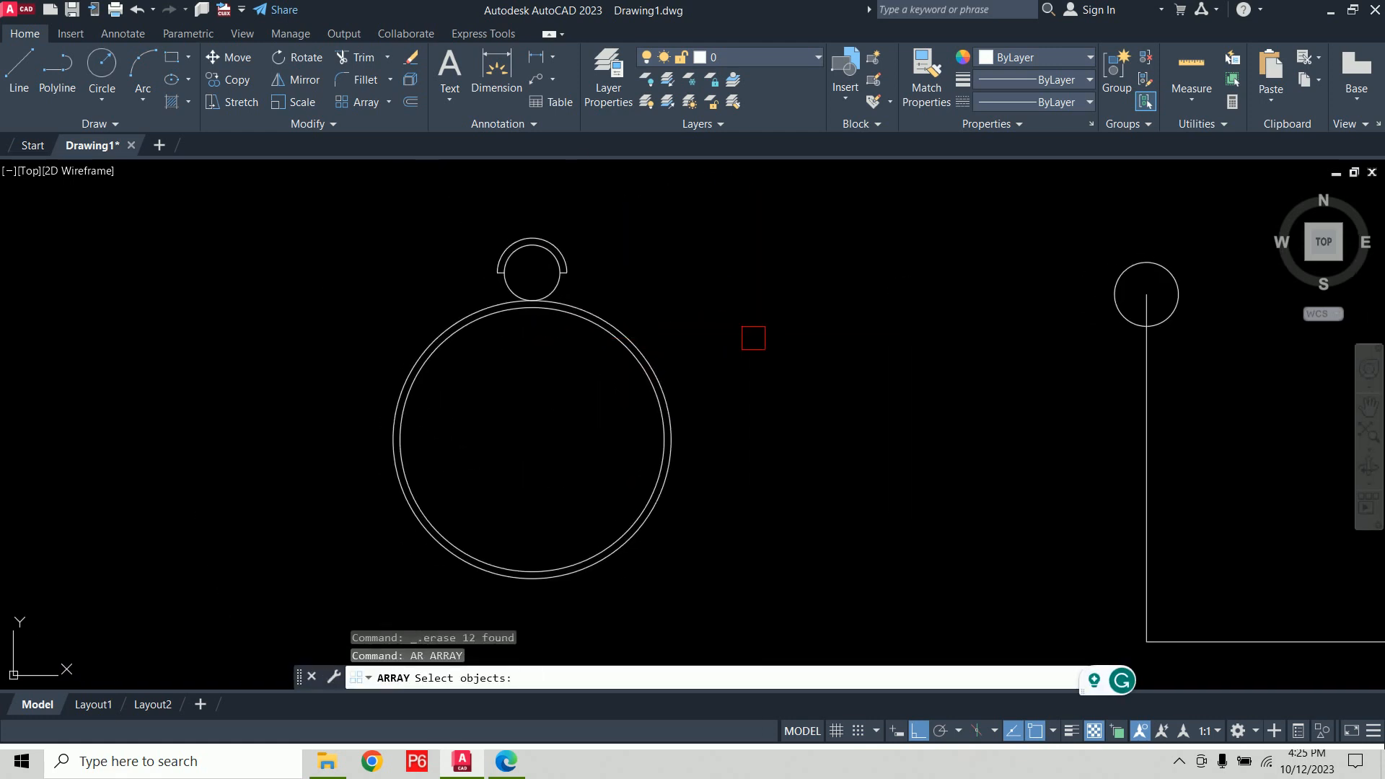
left_click(468, 217)
left_click(591, 340)
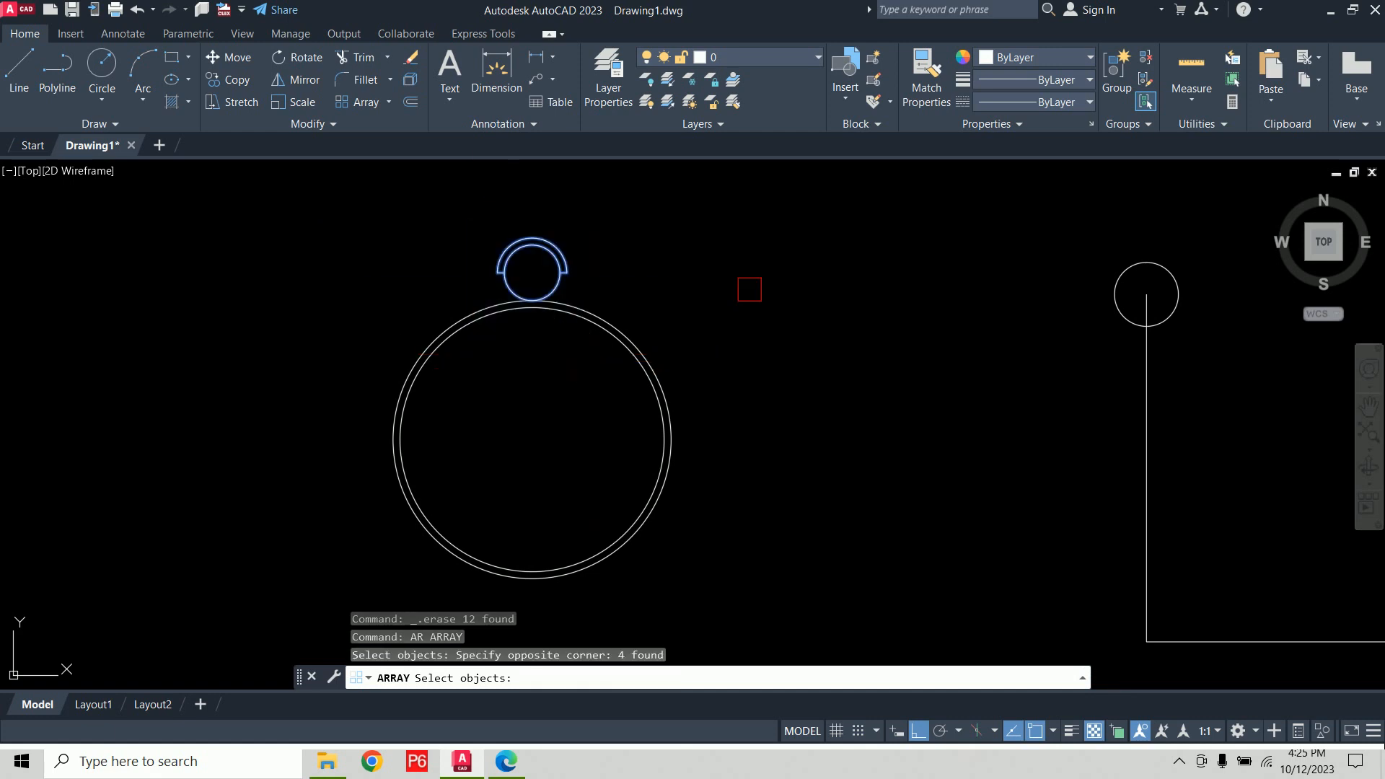
key("Return")
type("po")
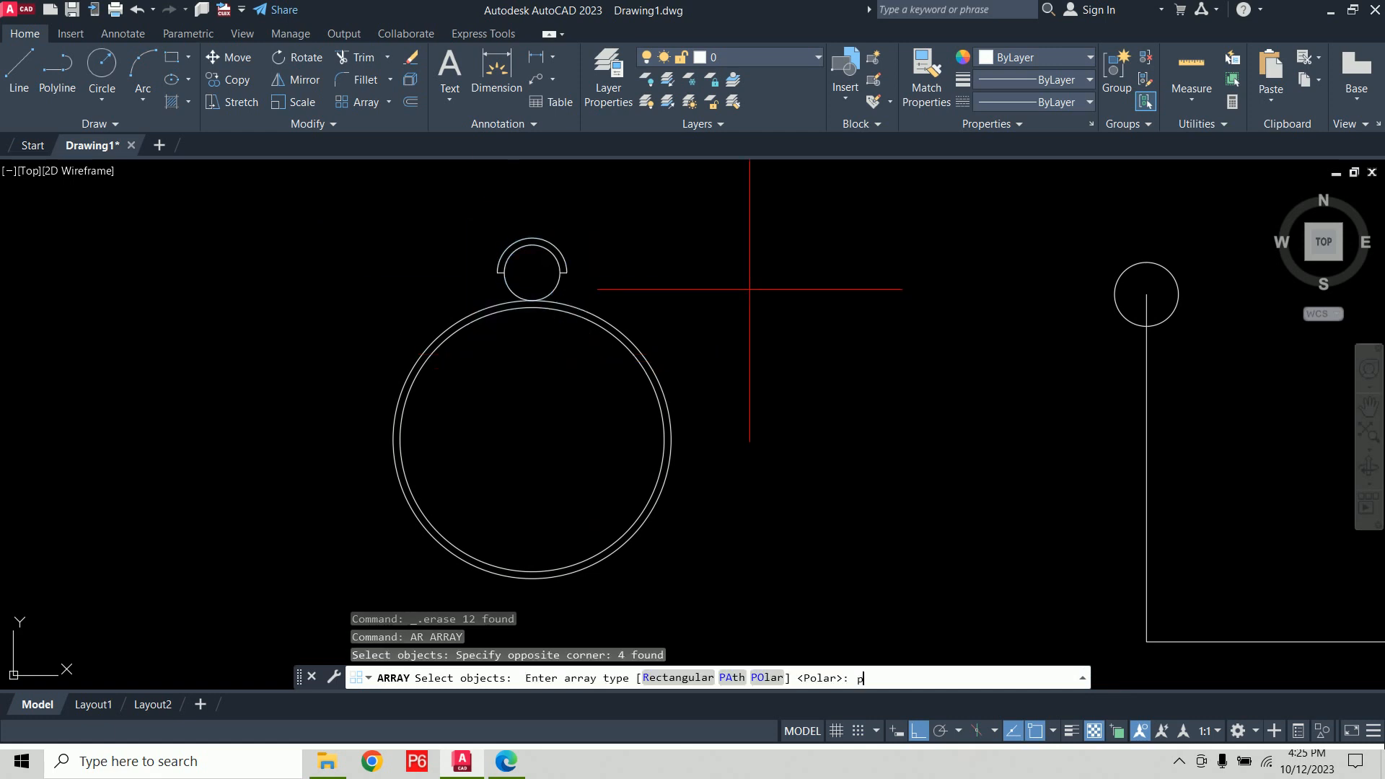
key("Return")
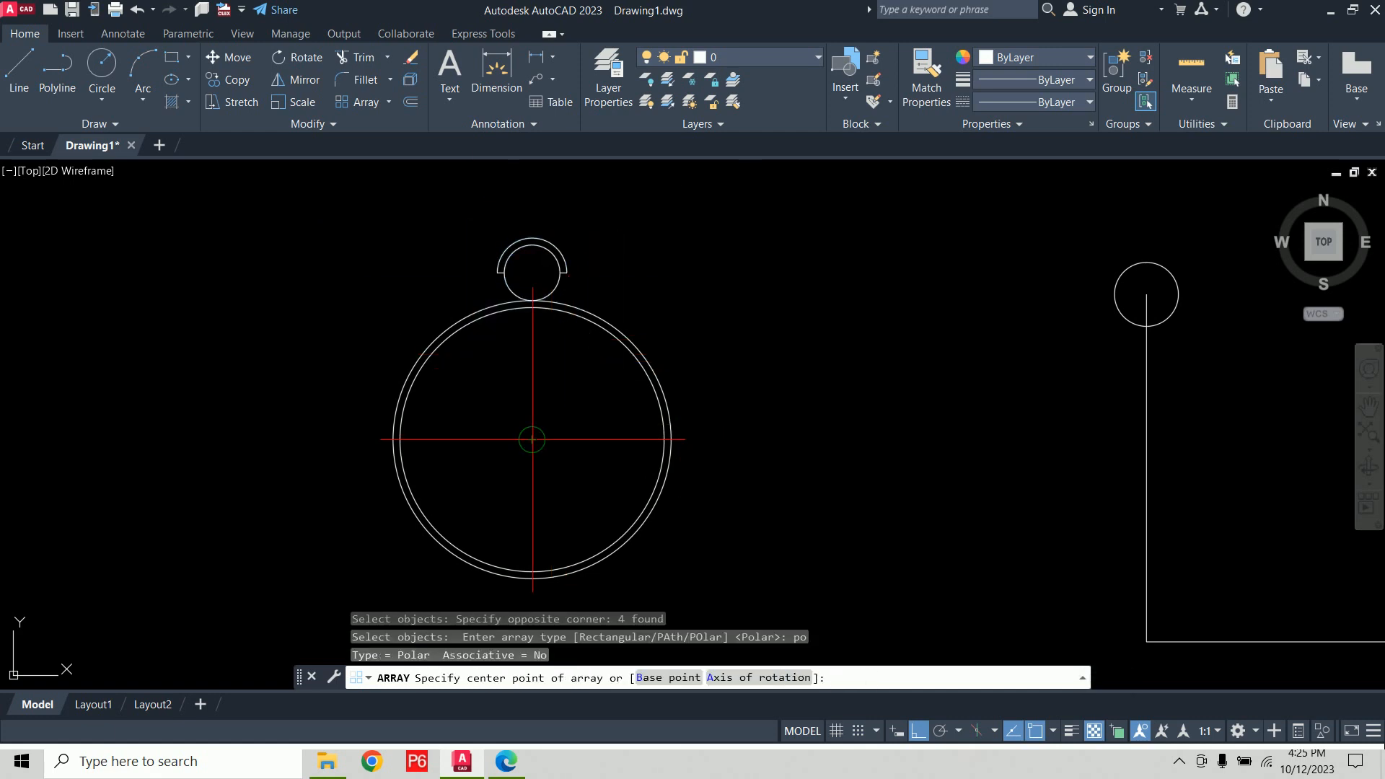
left_click(532, 439)
scroll(793, 379, "down", 2)
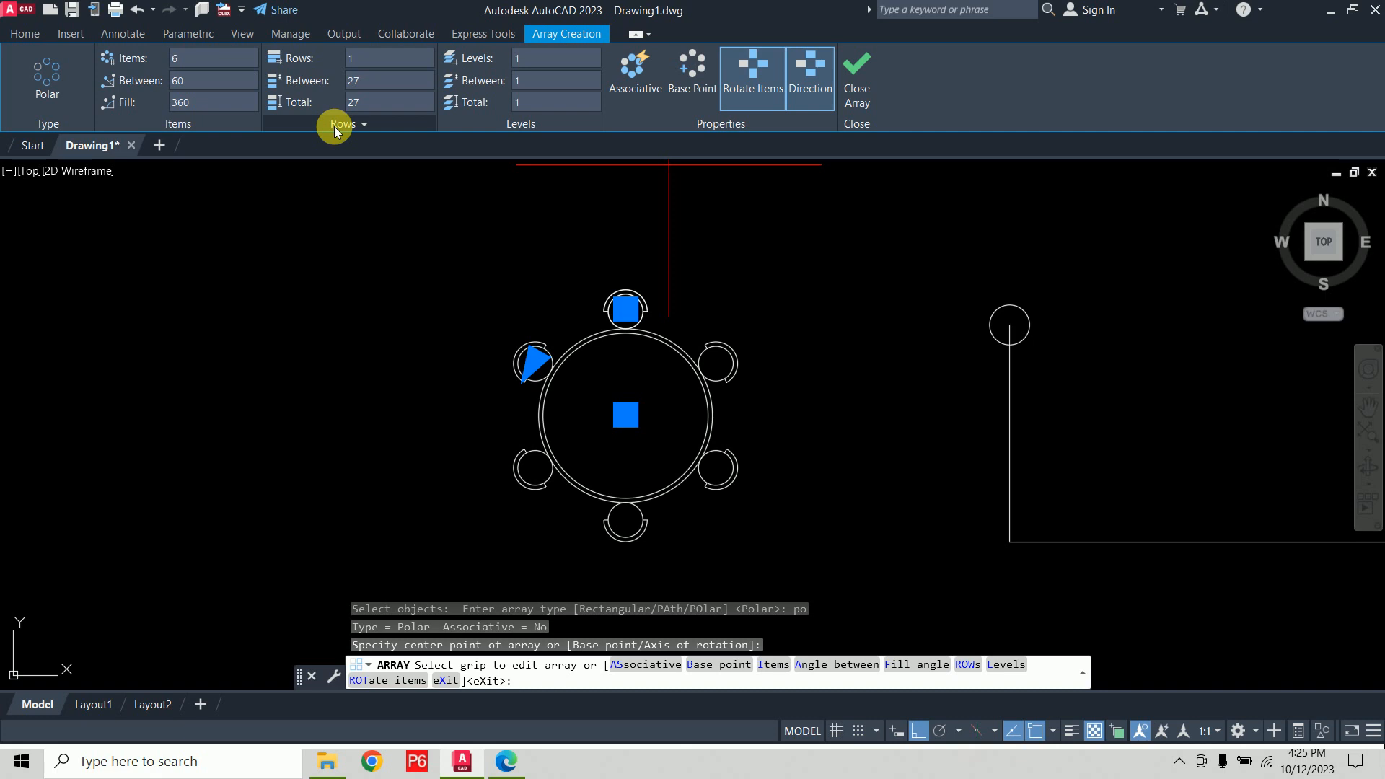
Set the number of rows in the chairs' polar array to 2
left_click(362, 64)
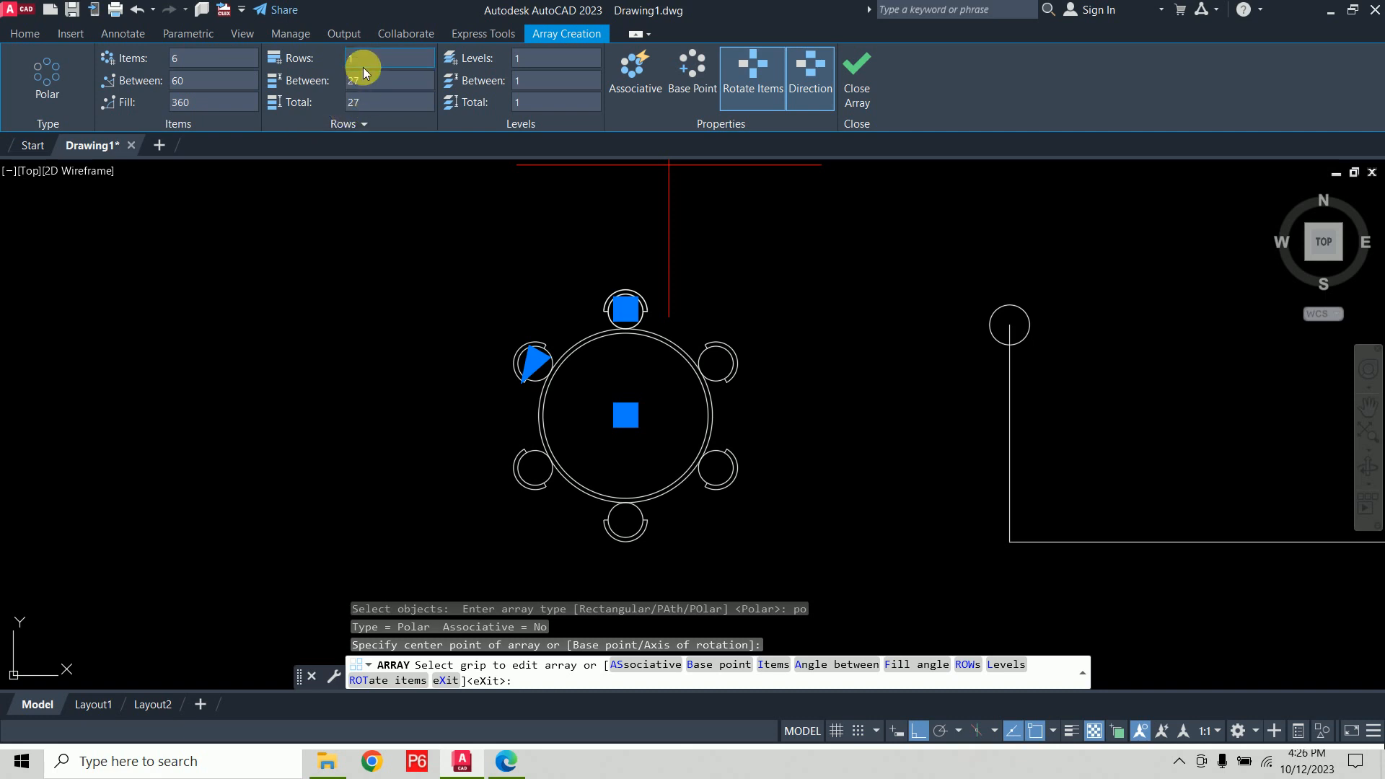
type("2")
key("Return")
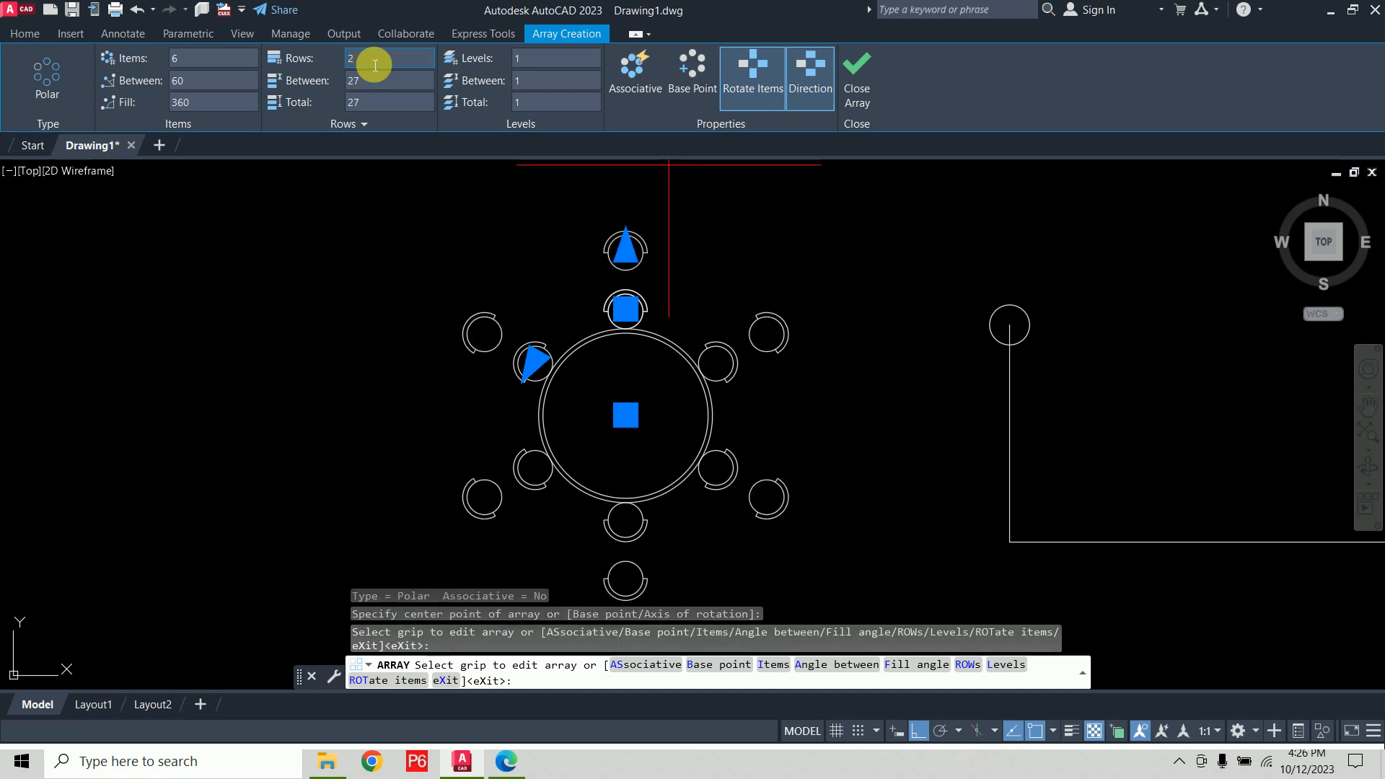
Set the number of rows in the chairs' polar array around the round table to 4
left_click(374, 65)
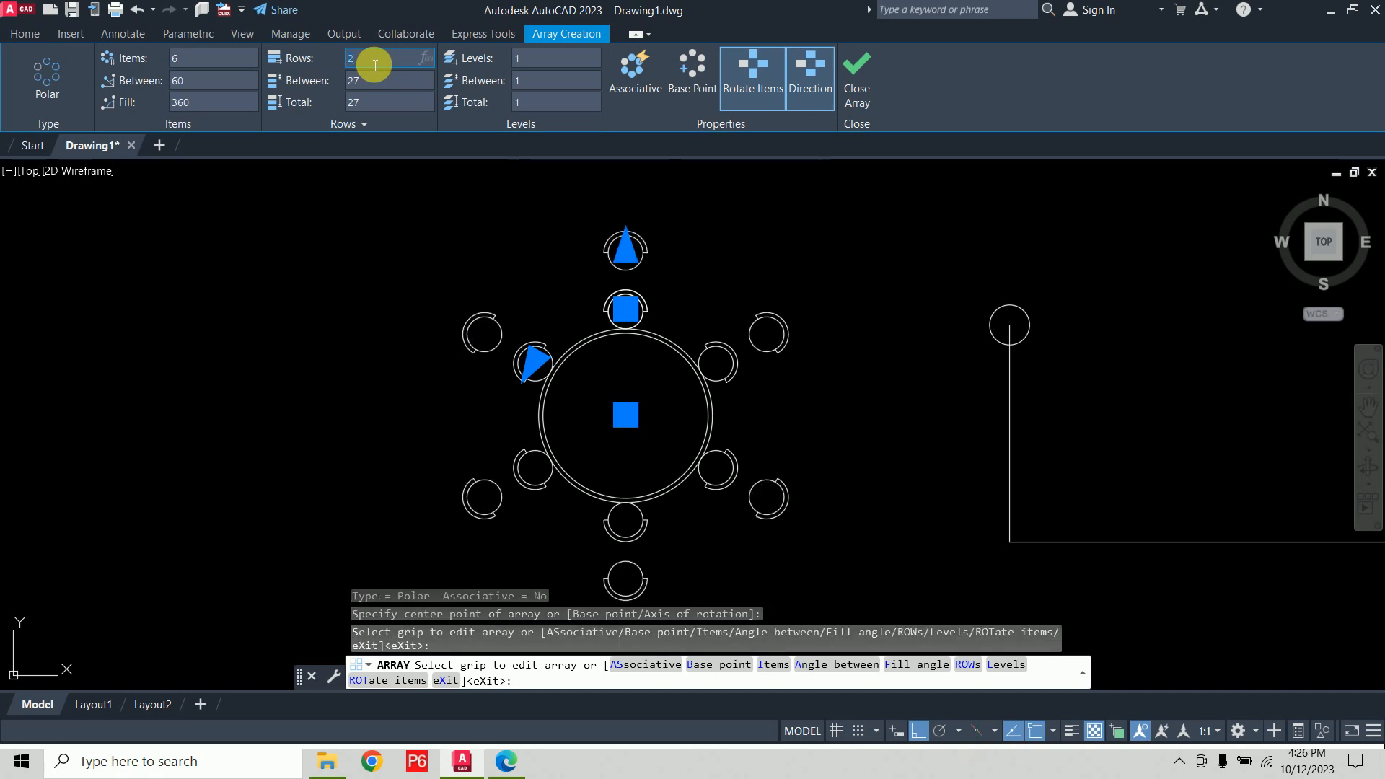
type("4")
key("Return")
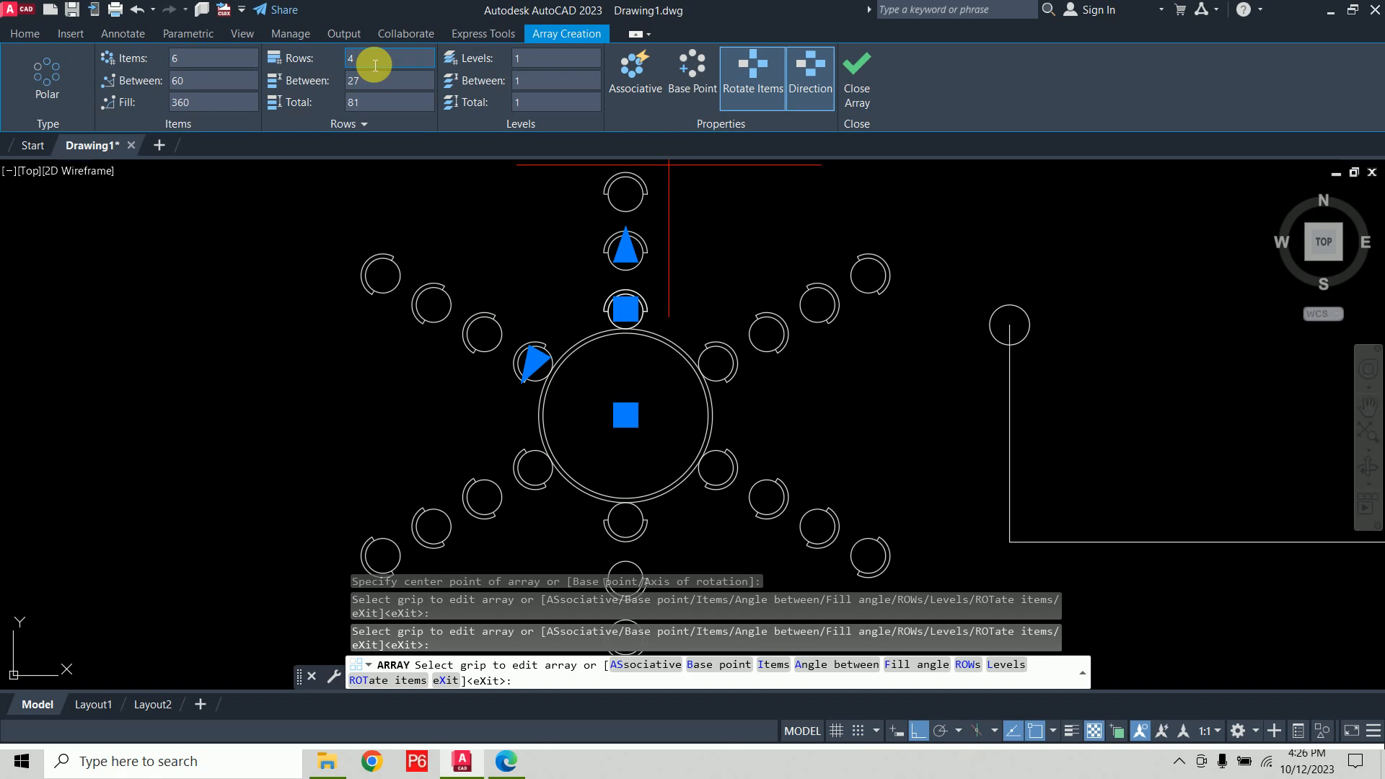
scroll(731, 302, "down", 3)
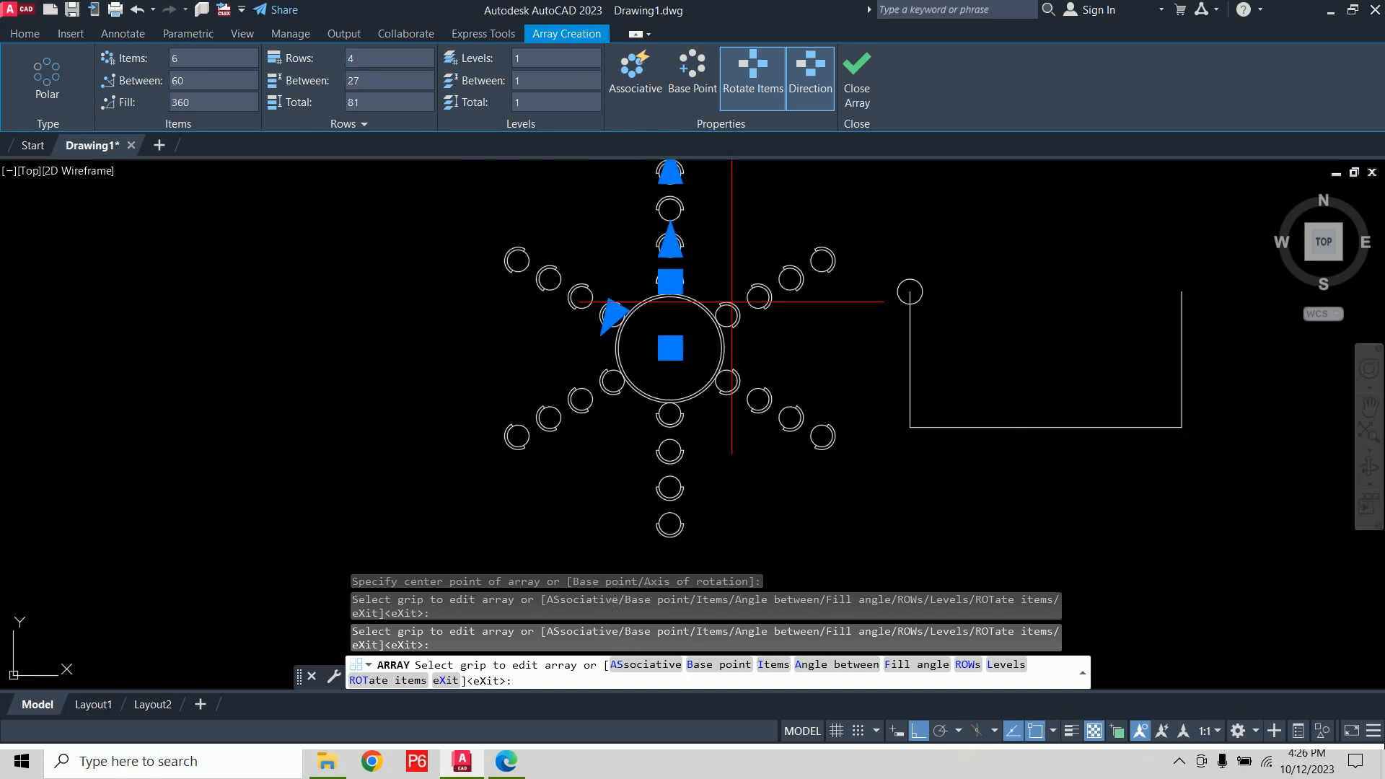
middle_click_drag(822, 326, 817, 350)
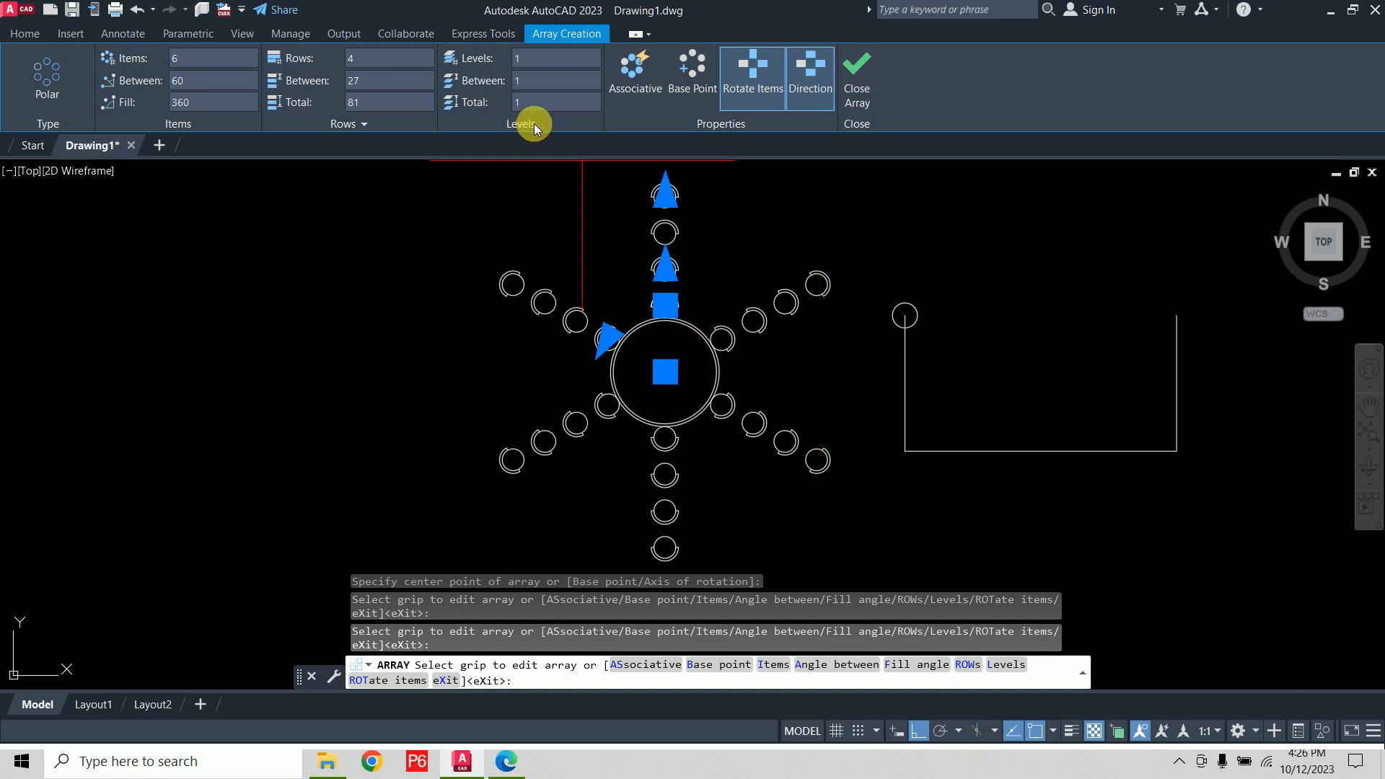
Give the chairs' polar array 2 levels spaced 10 apart and inspect the stacked levels in a side view
left_click(548, 71)
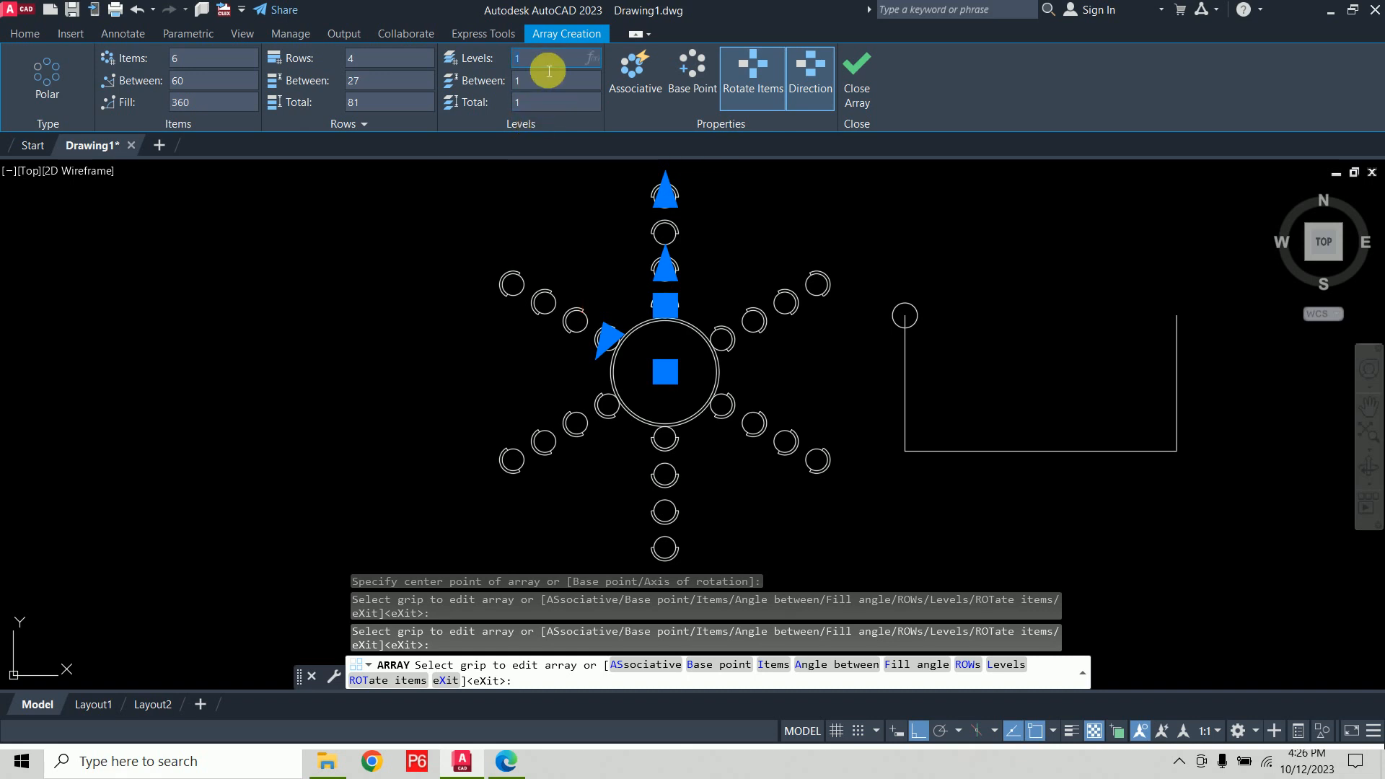
type("2")
key("Return")
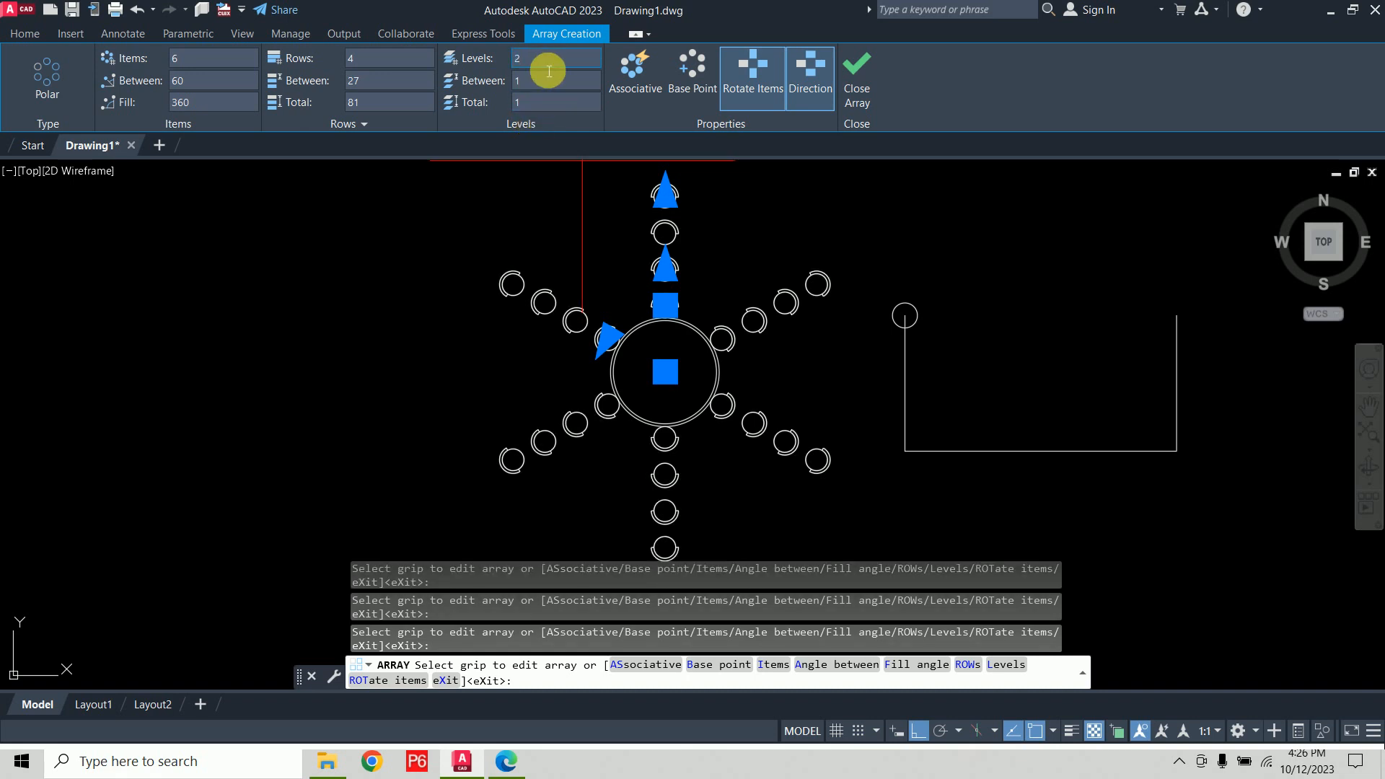
left_click(551, 85)
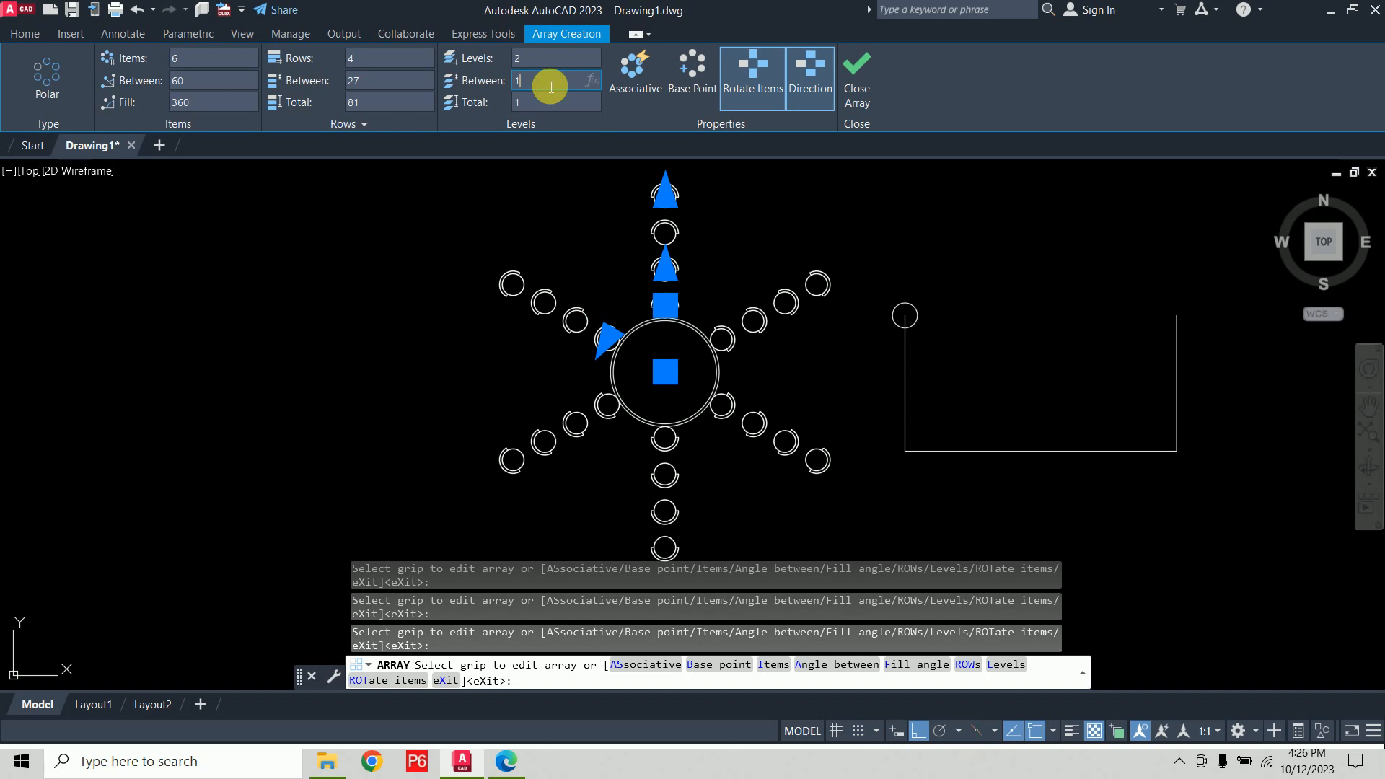
type("0")
key("Return")
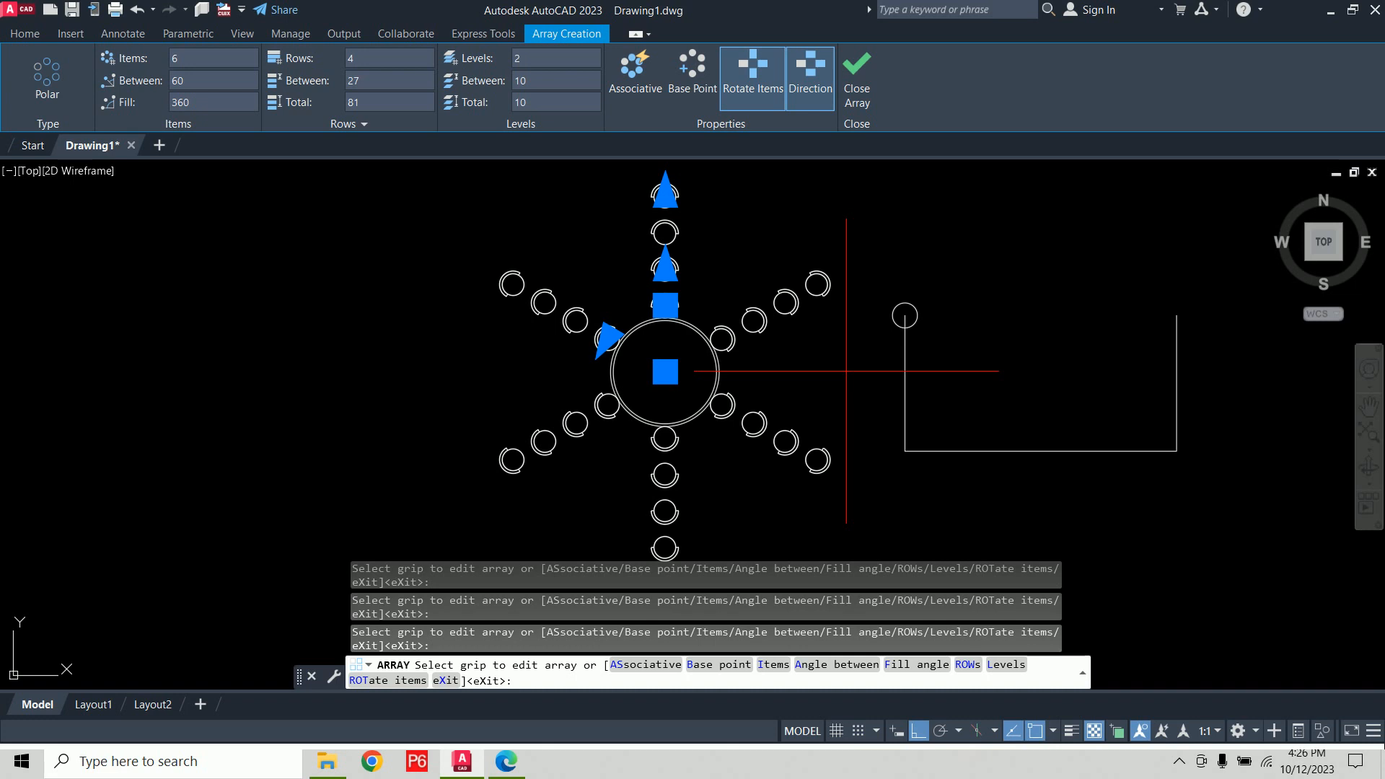
left_click(919, 466)
middle_click_drag(929, 474, 972, 306, "shift")
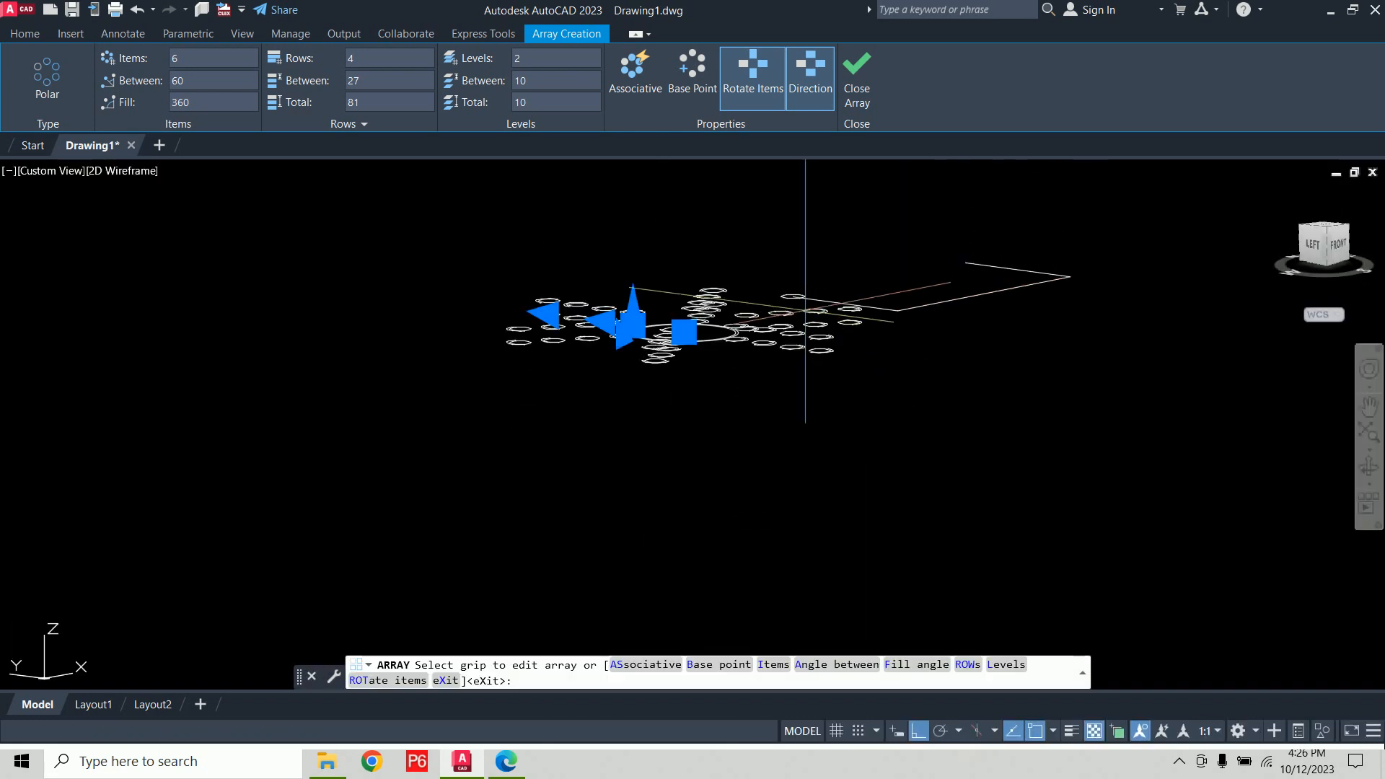
scroll(804, 312, "up", 3)
scroll(1047, 440, "down", 1)
middle_click_drag(1047, 441, 1048, 418, "shift")
scroll(1047, 418, "up", 1)
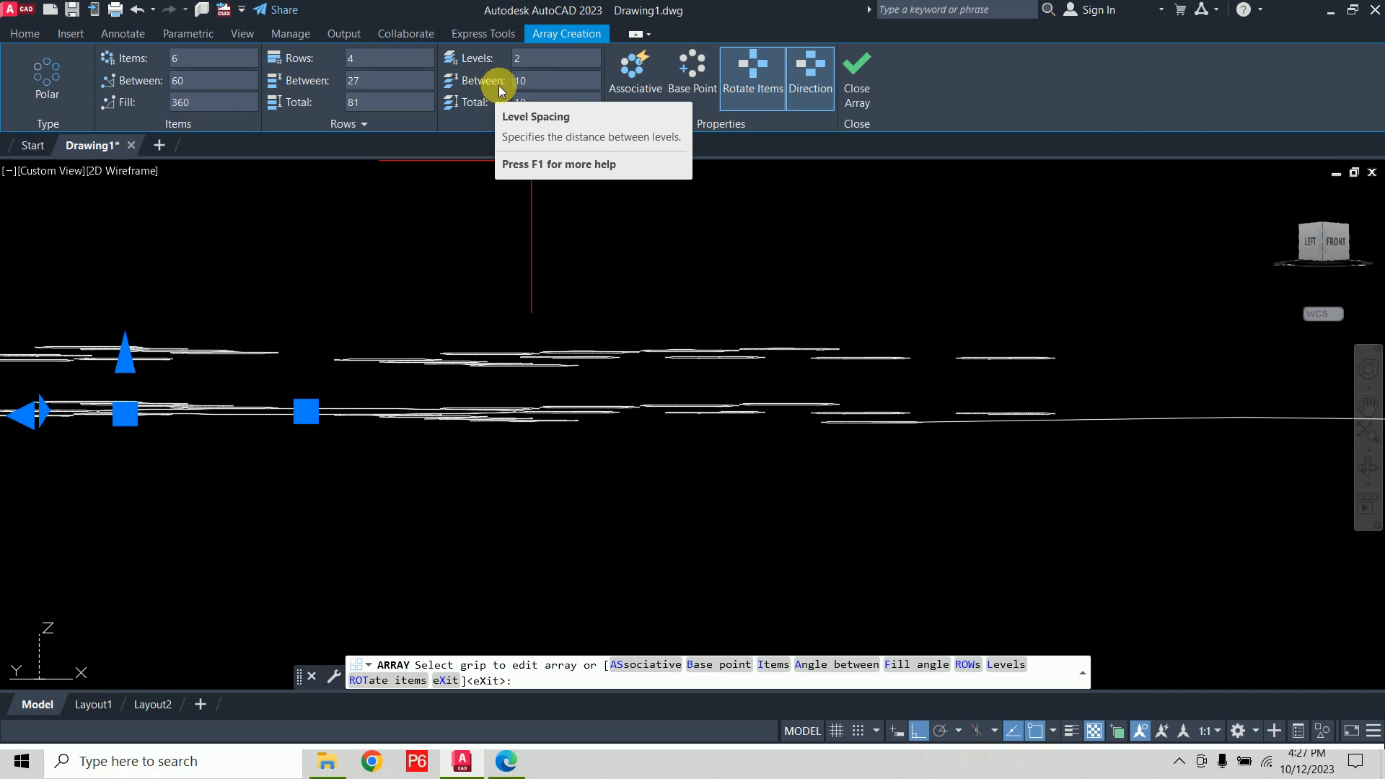
Set the number of levels in the chairs' polar array to 1, finish the array and restore the Top view
left_click(582, 67)
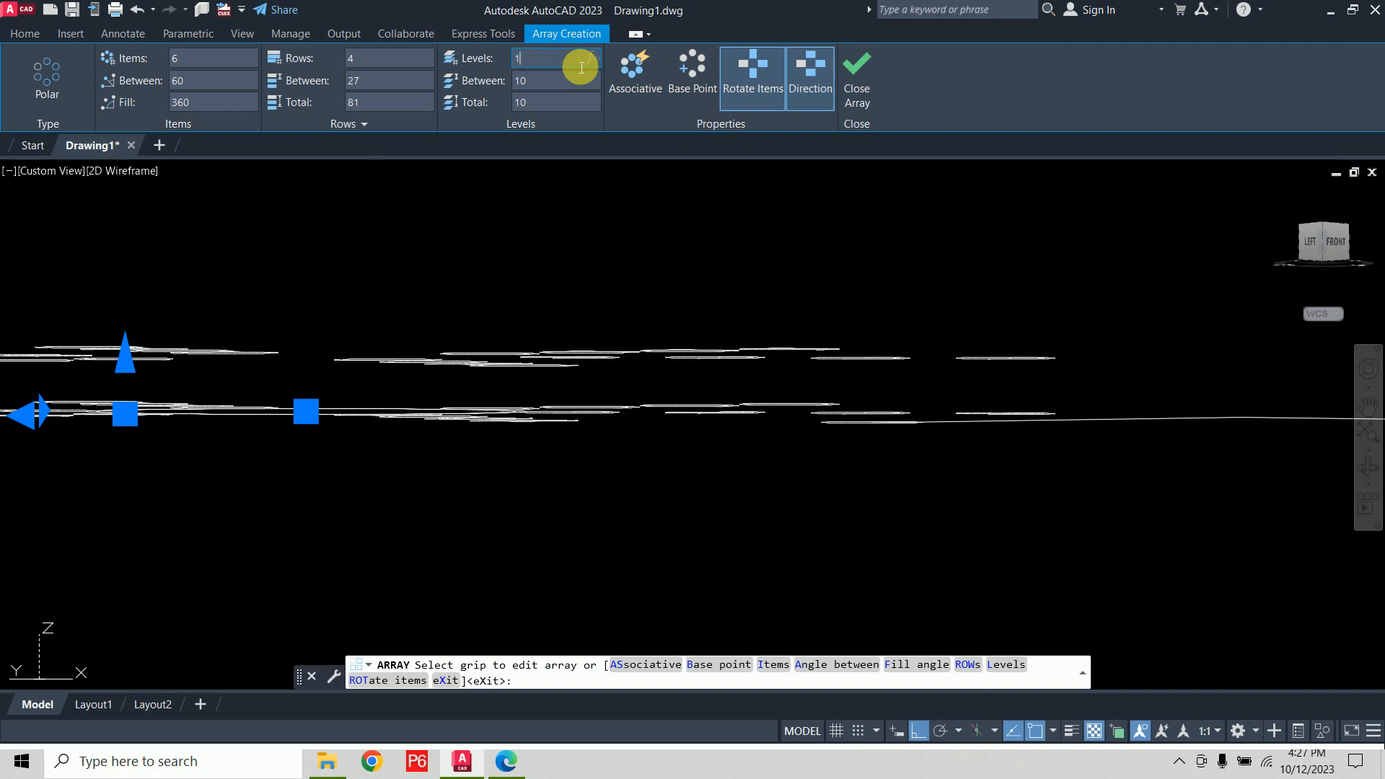
key("Return")
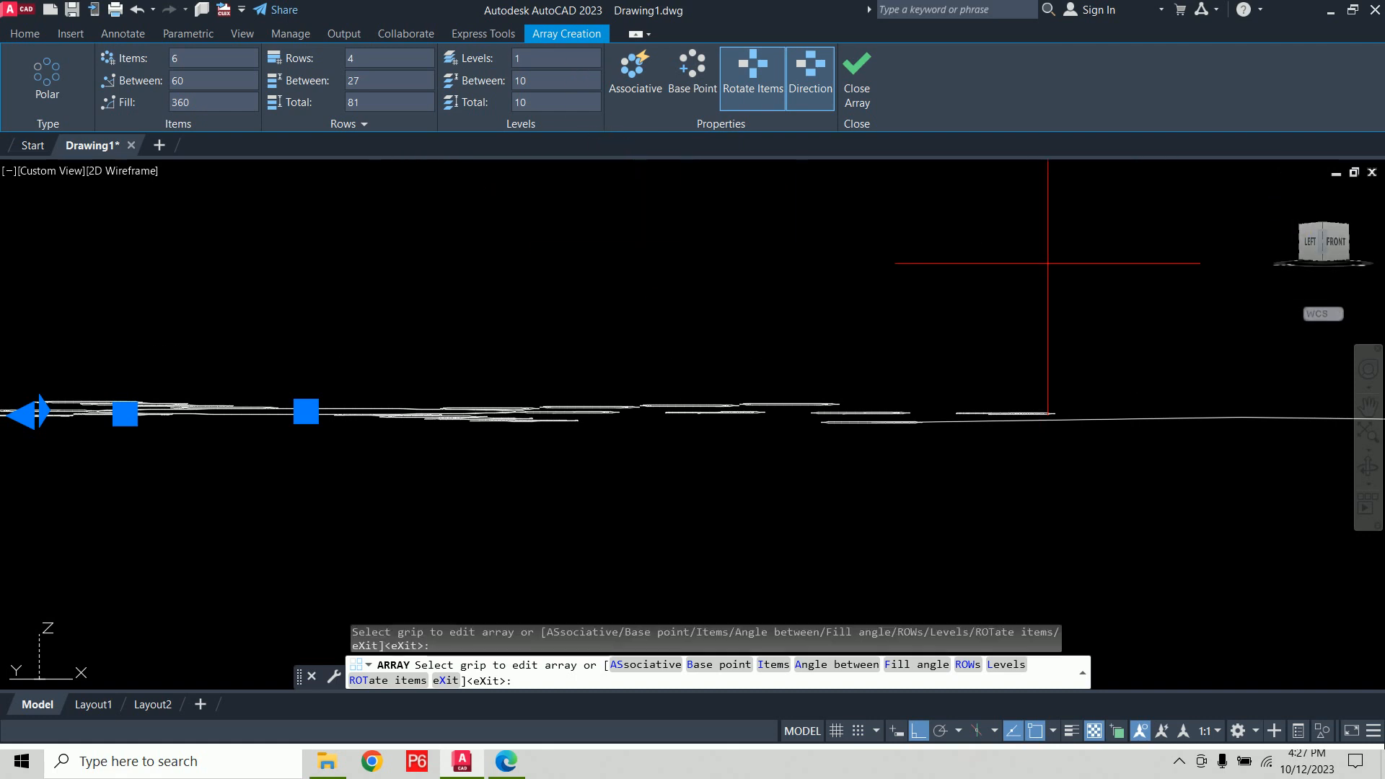
middle_click_drag(1047, 264, 1007, 435, "shift")
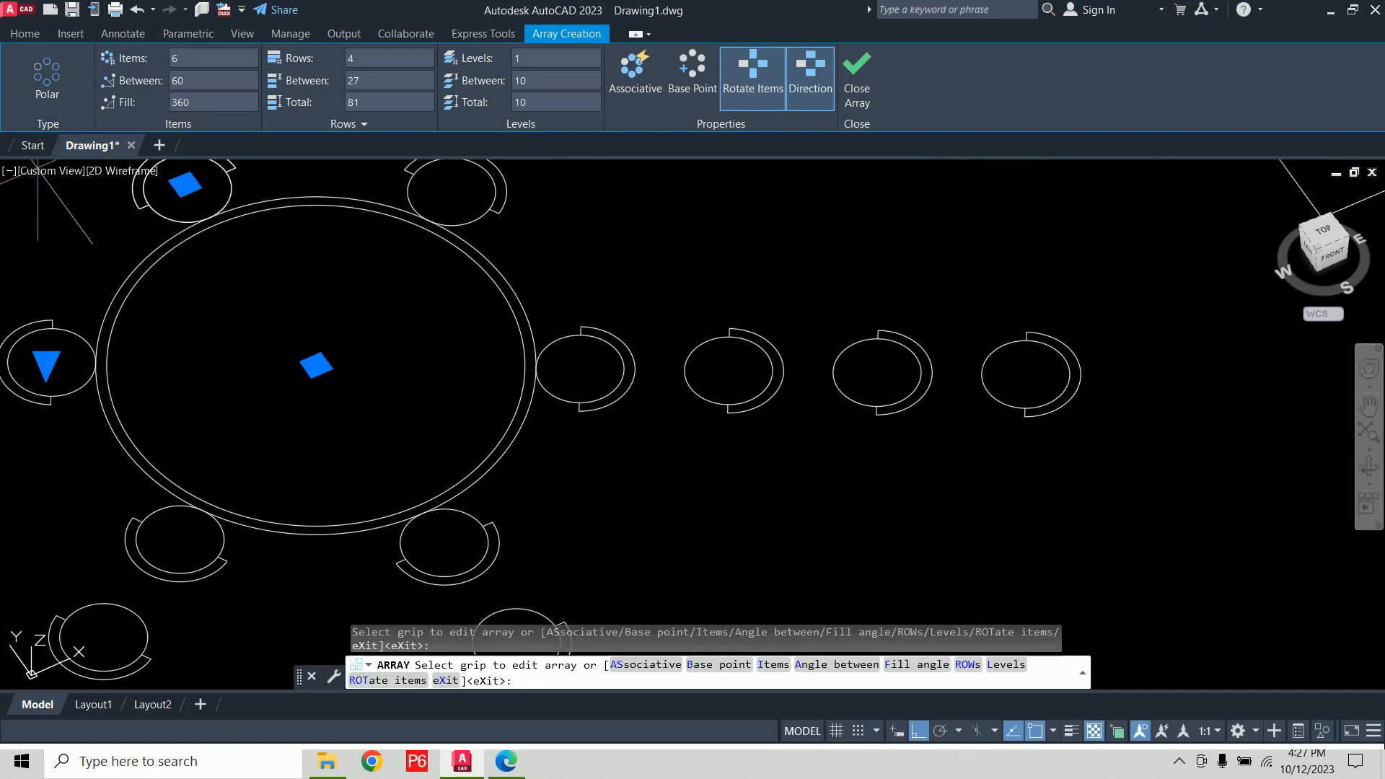
key("Escape")
key("Escape")
left_click(50, 171)
left_click(66, 212)
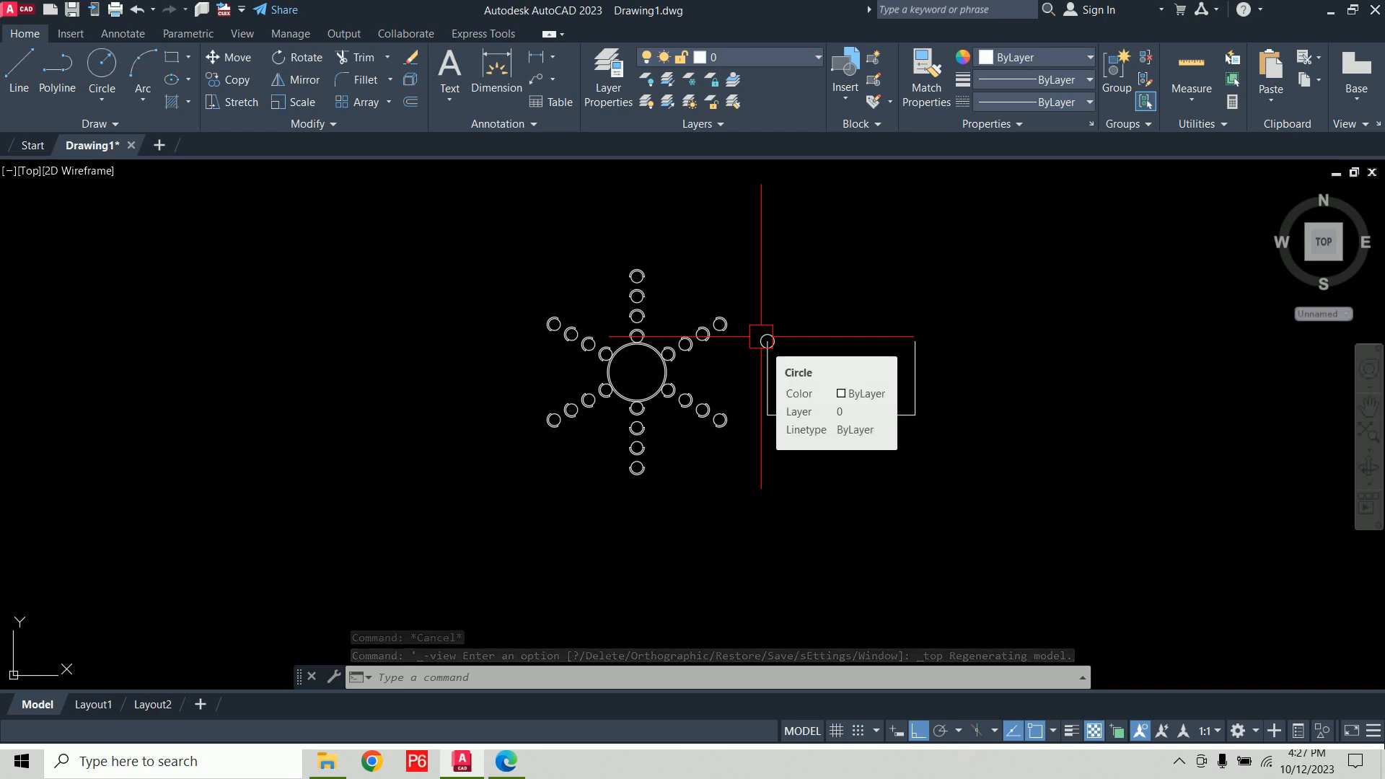
Delete the round table together with all the arrayed chairs around it
middle_click_drag(761, 336, 681, 353)
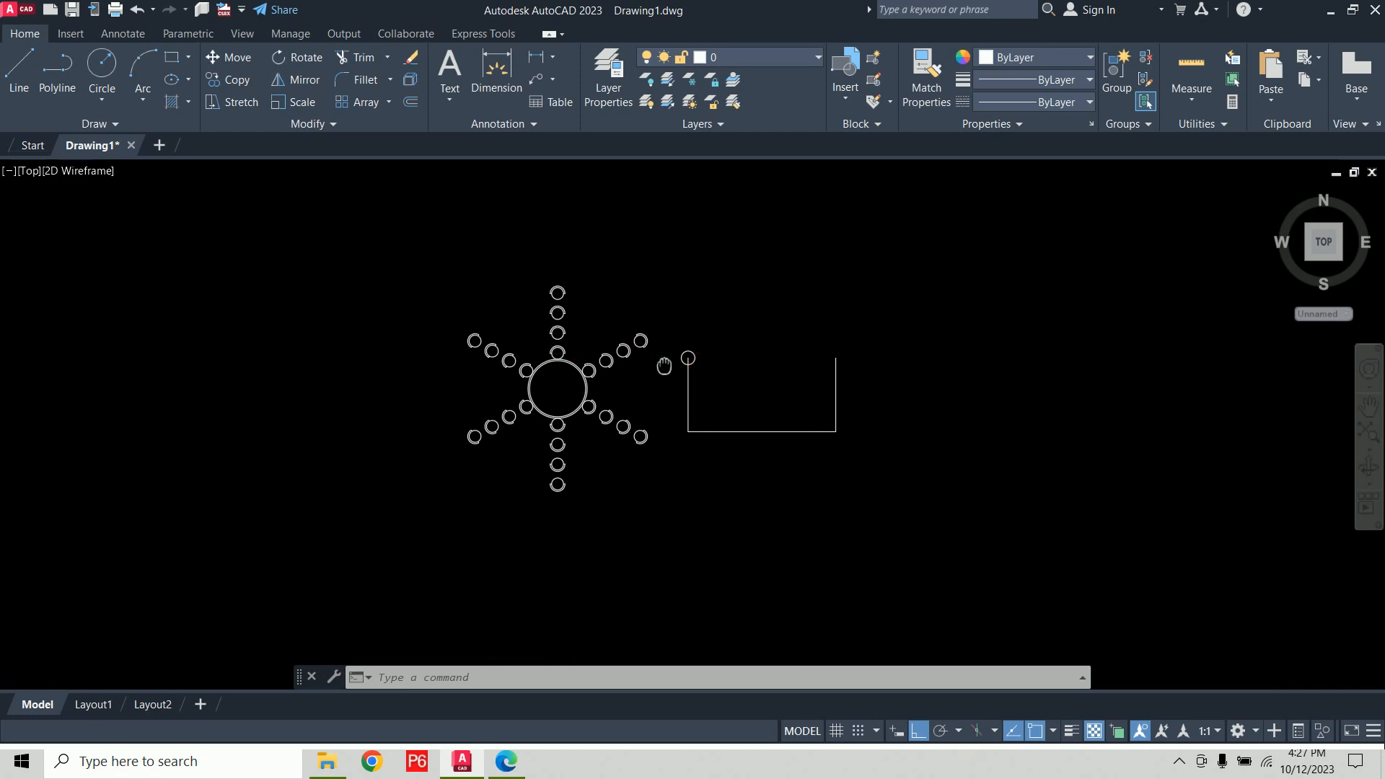
left_click(417, 268)
left_click(667, 533)
key("Delete")
Create a path array of the small circle along the U-shaped polyline, using the Divide method
scroll(800, 393, "up", 2)
scroll(797, 383, "up", 2)
middle_click_drag(797, 383, 720, 365)
type("ar")
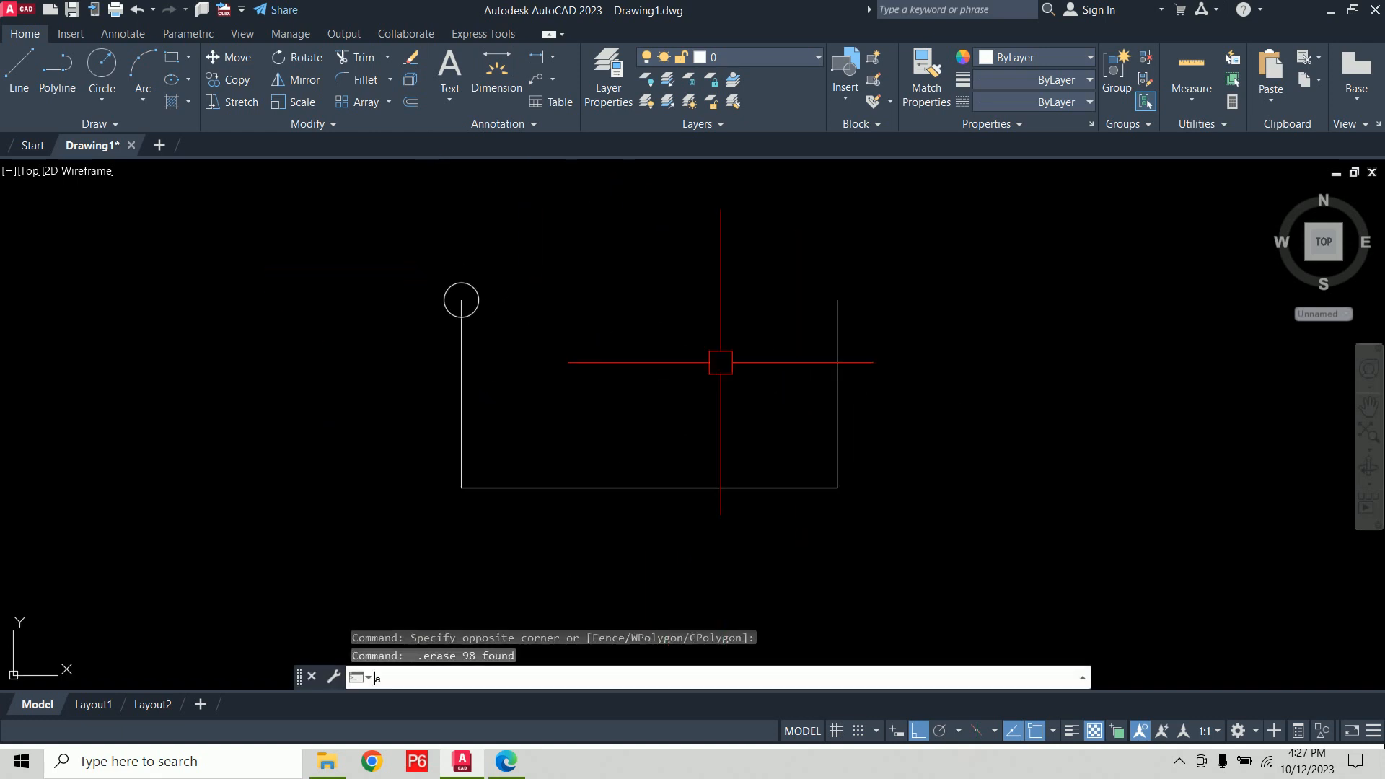
key("Return")
left_click(479, 296)
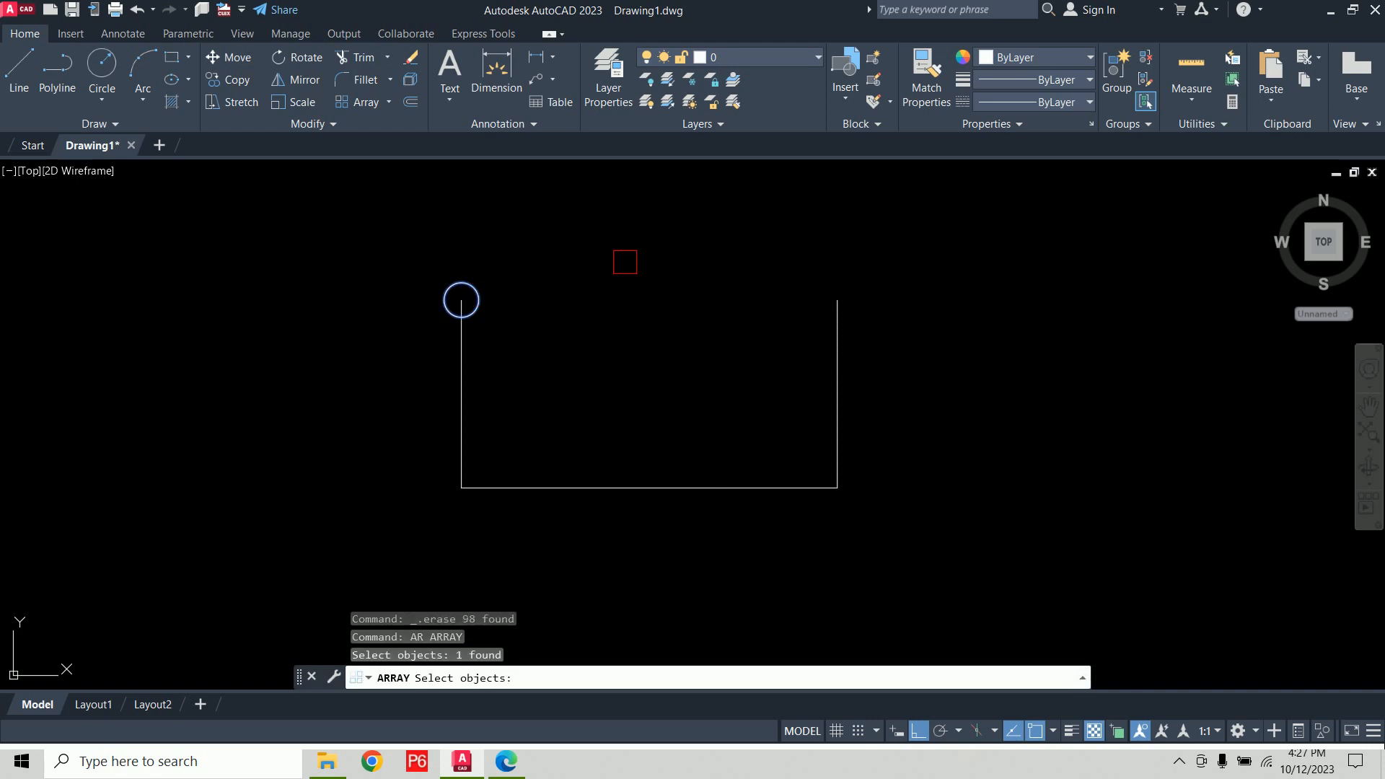
key("Return")
type("p")
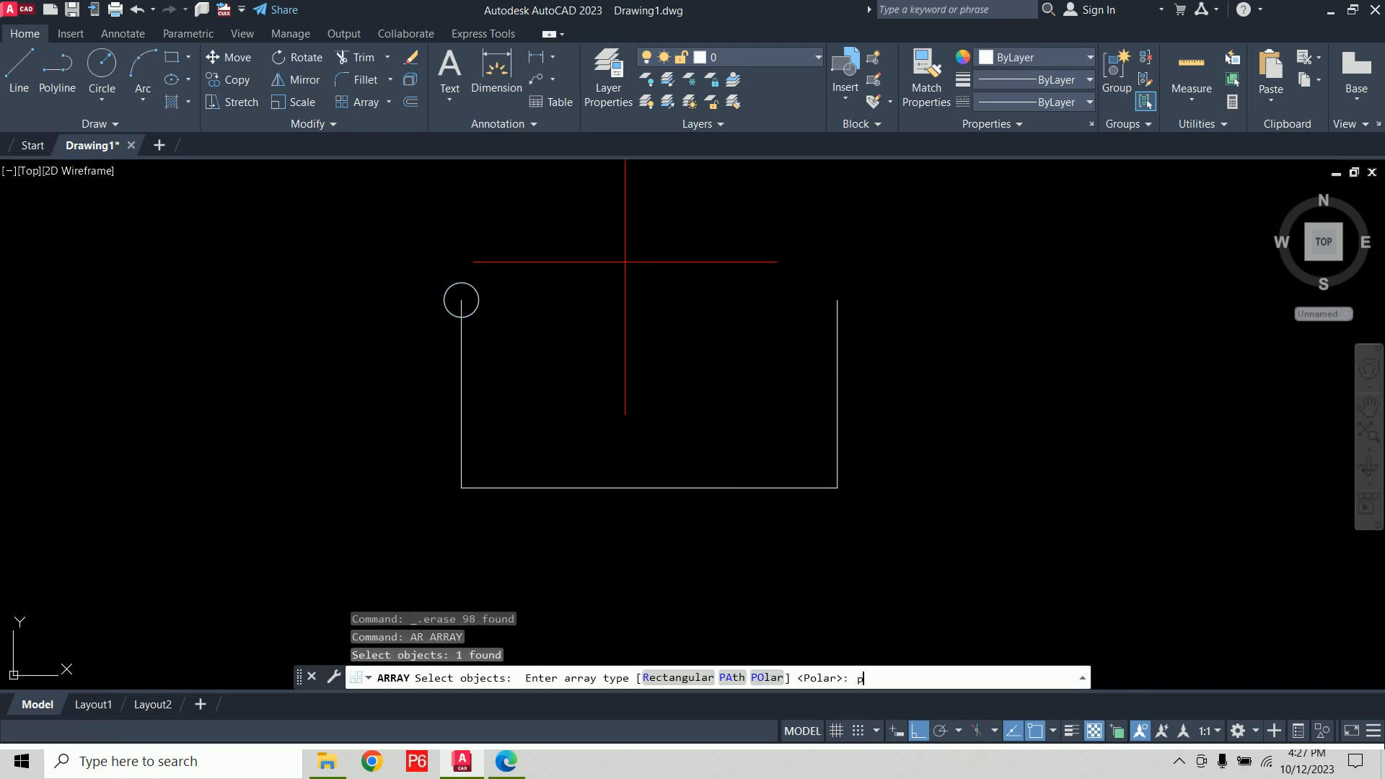
type("a")
key("Return")
left_click(642, 486)
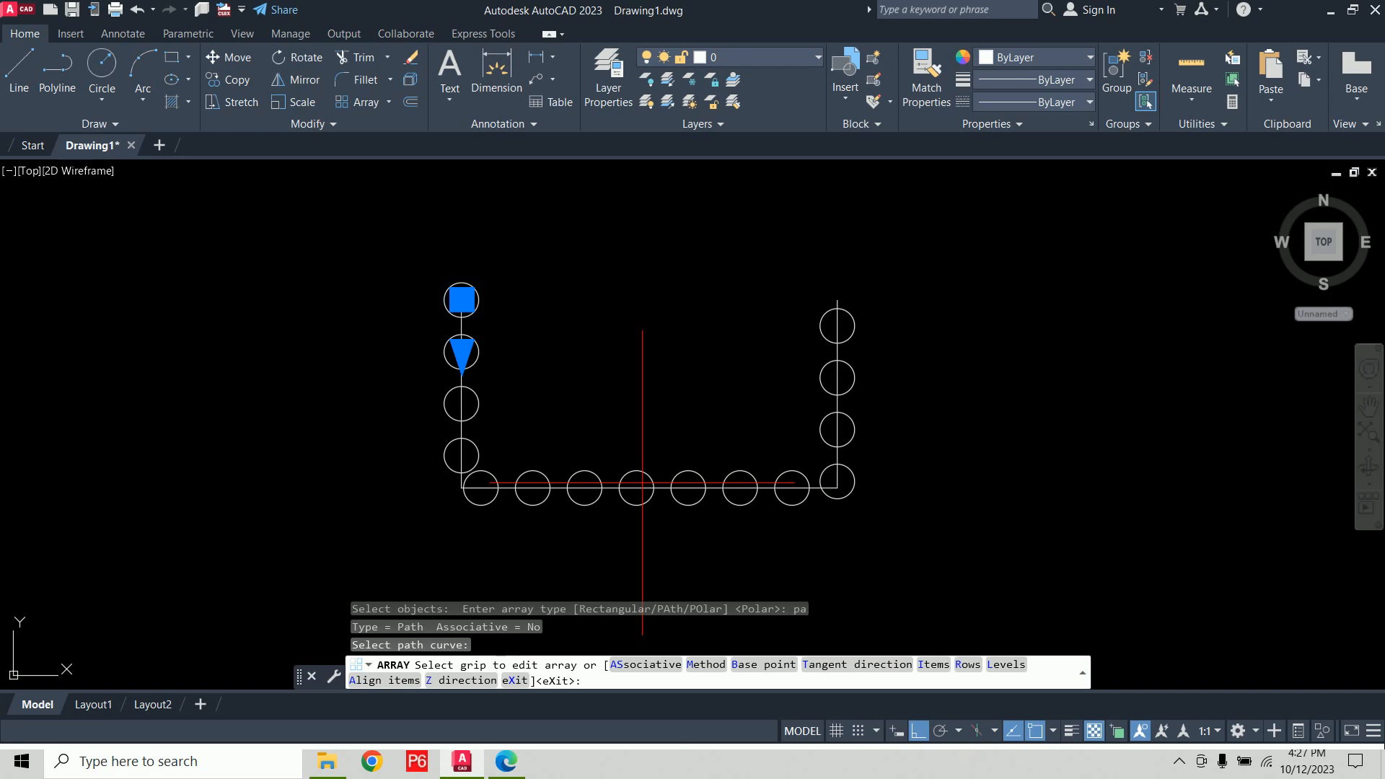
left_click(806, 105)
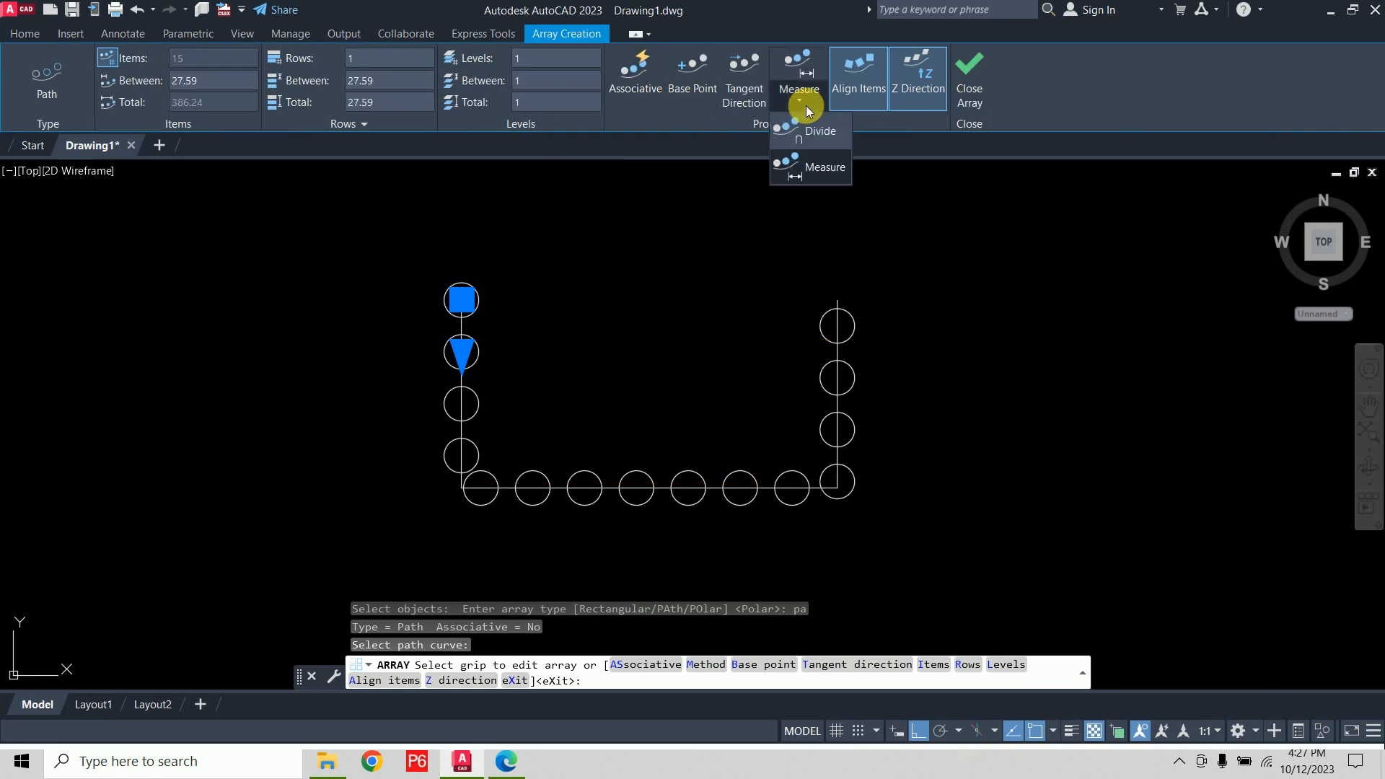
left_click(822, 157)
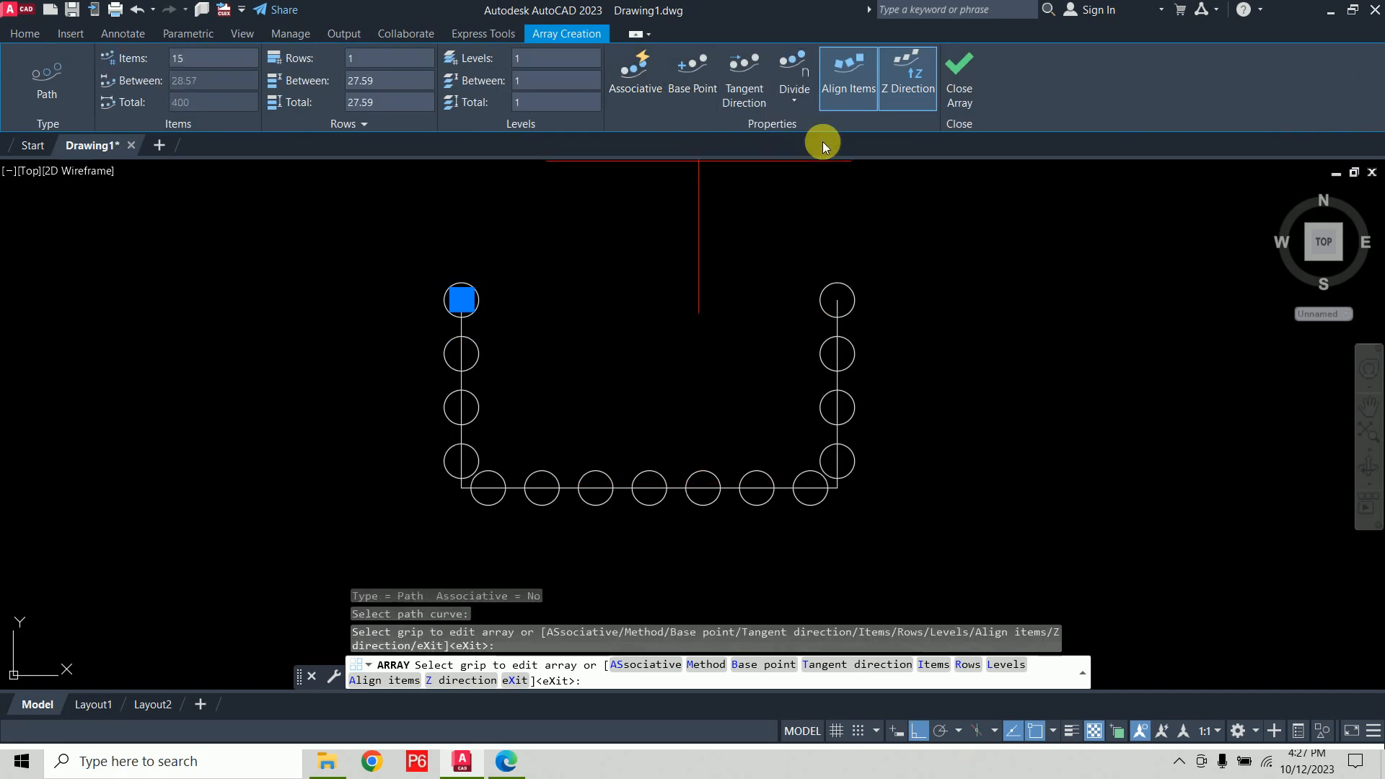
Set the circles' path array to 3 rows with a row spacing of -27
left_click(394, 67)
type("3")
key("Return")
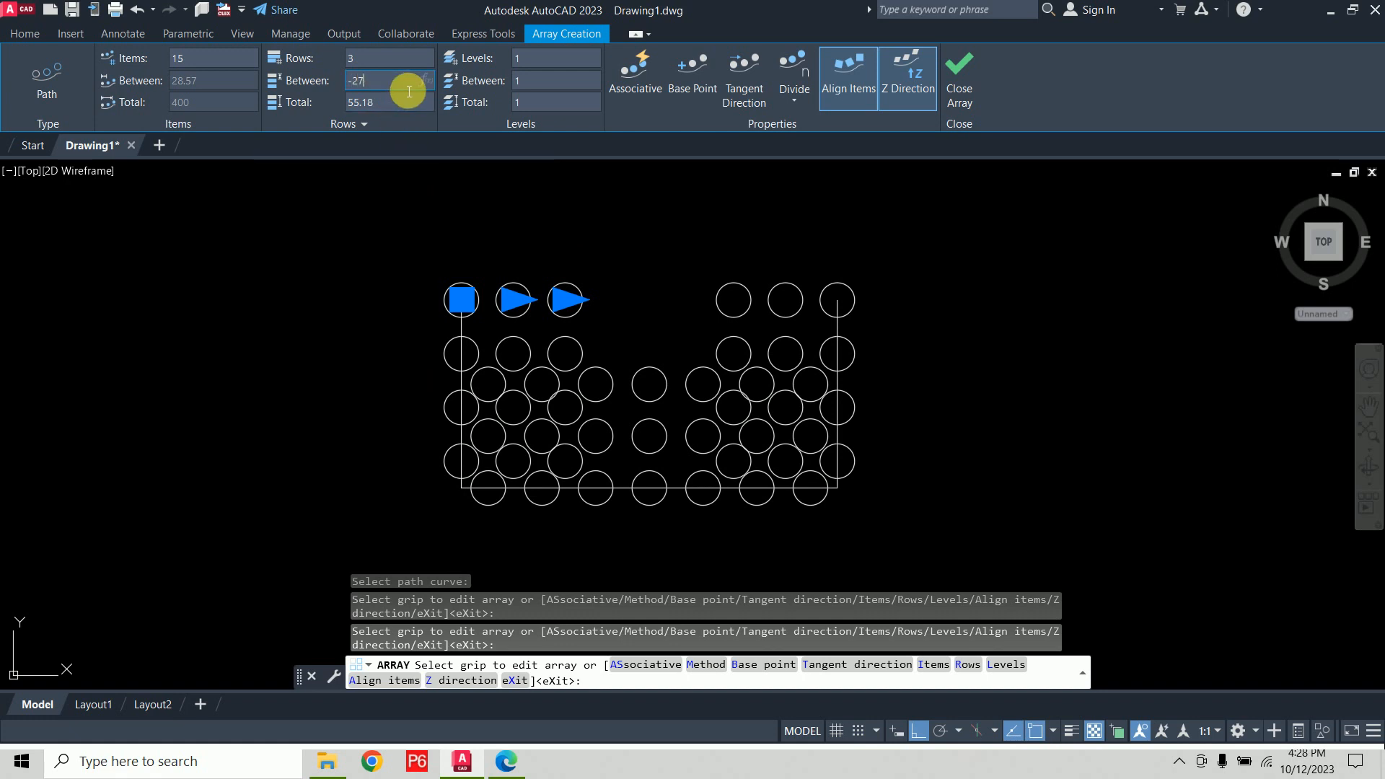
key("Return")
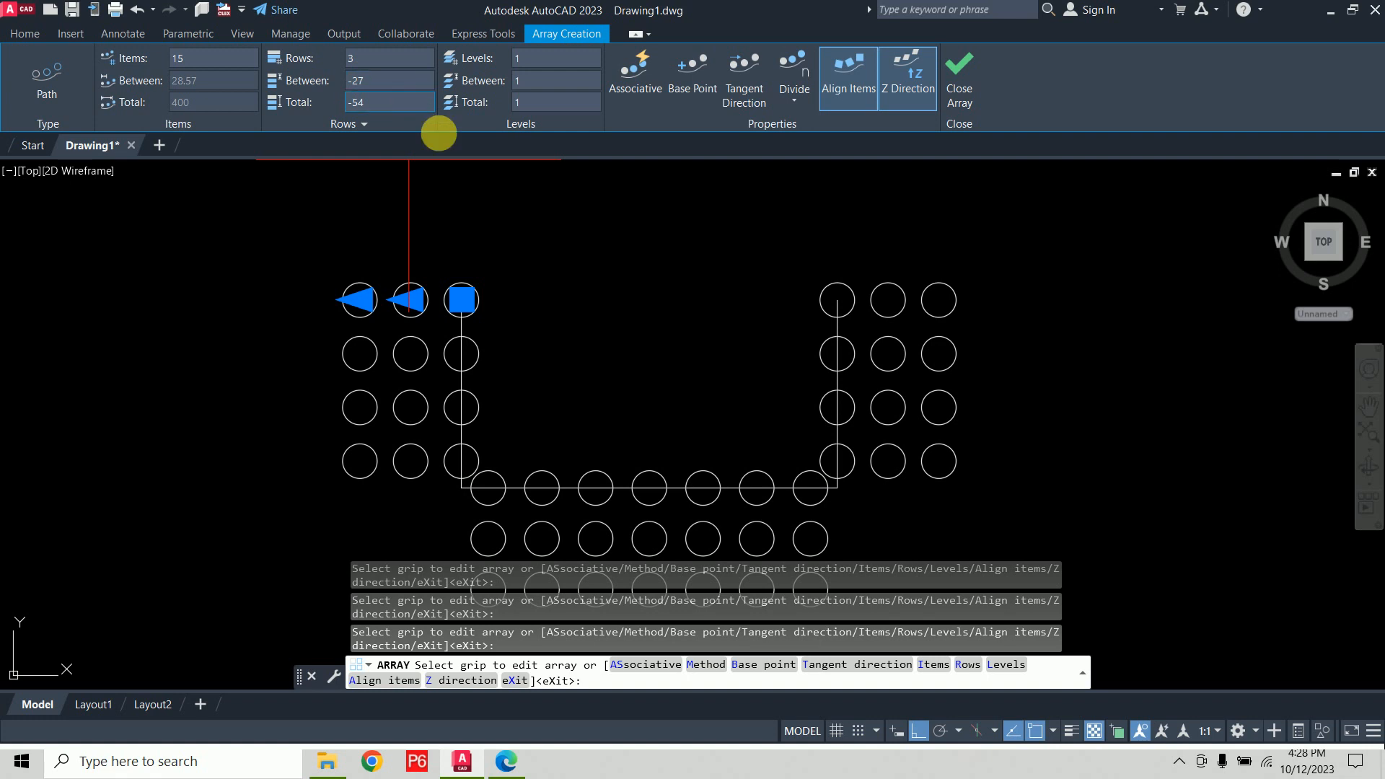
Set the row spacing of the circles' path array to -25
middle_click_drag(641, 282, 637, 217)
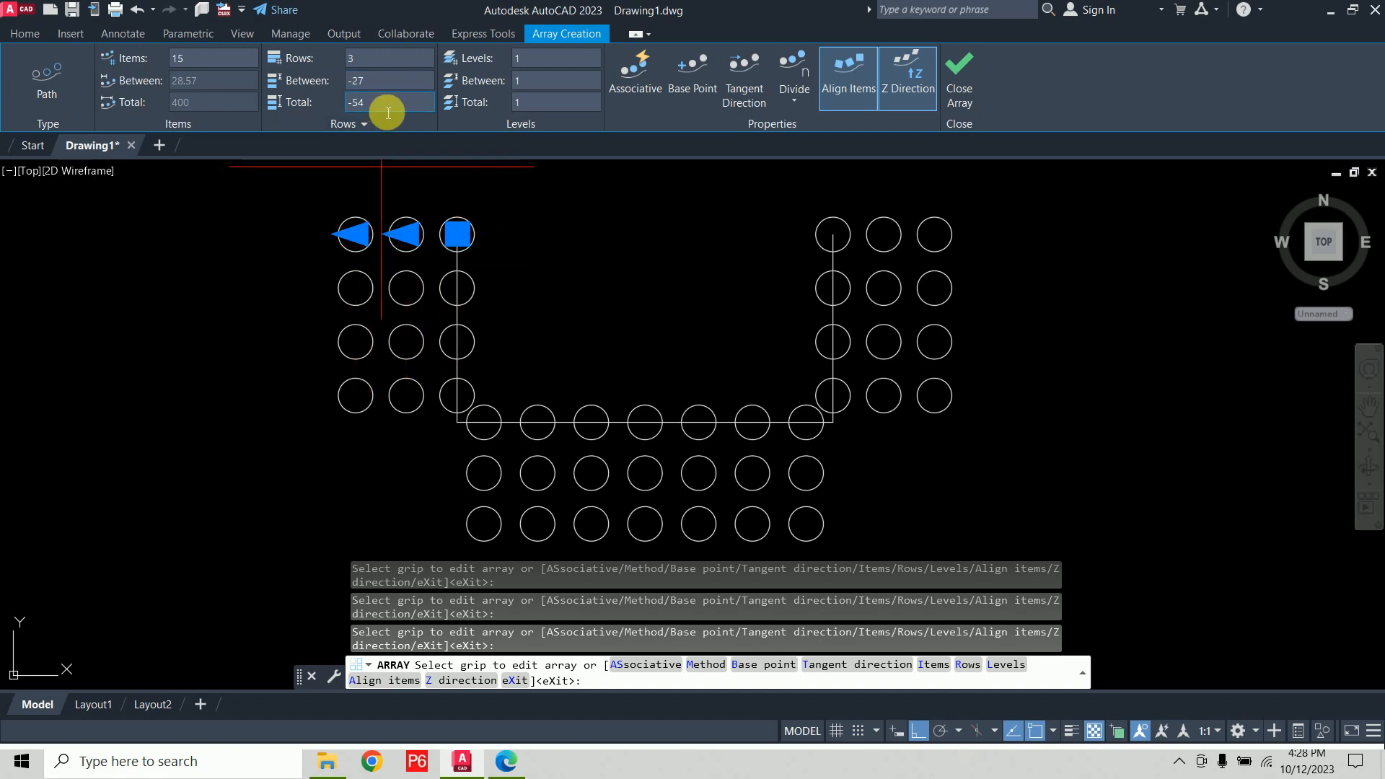
left_click(394, 91)
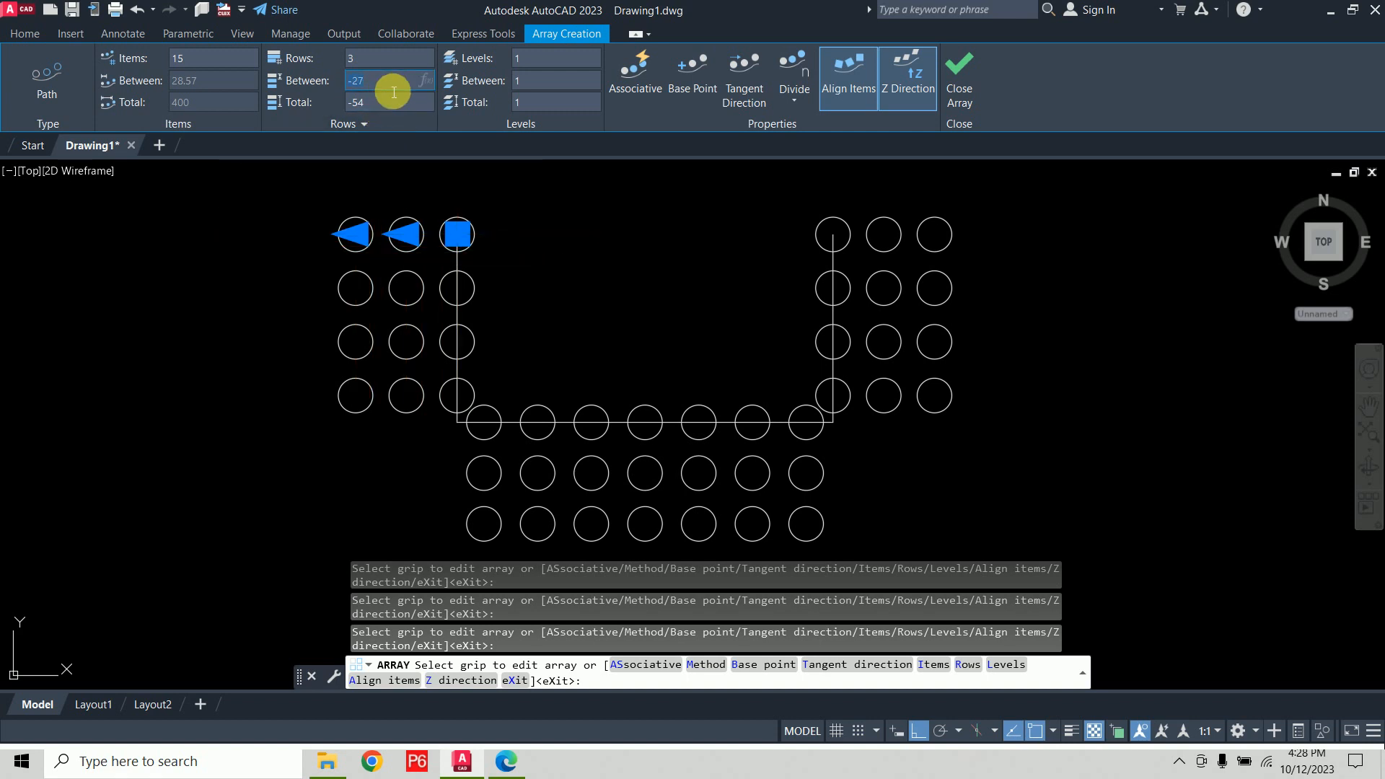
type("-25")
key("Return")
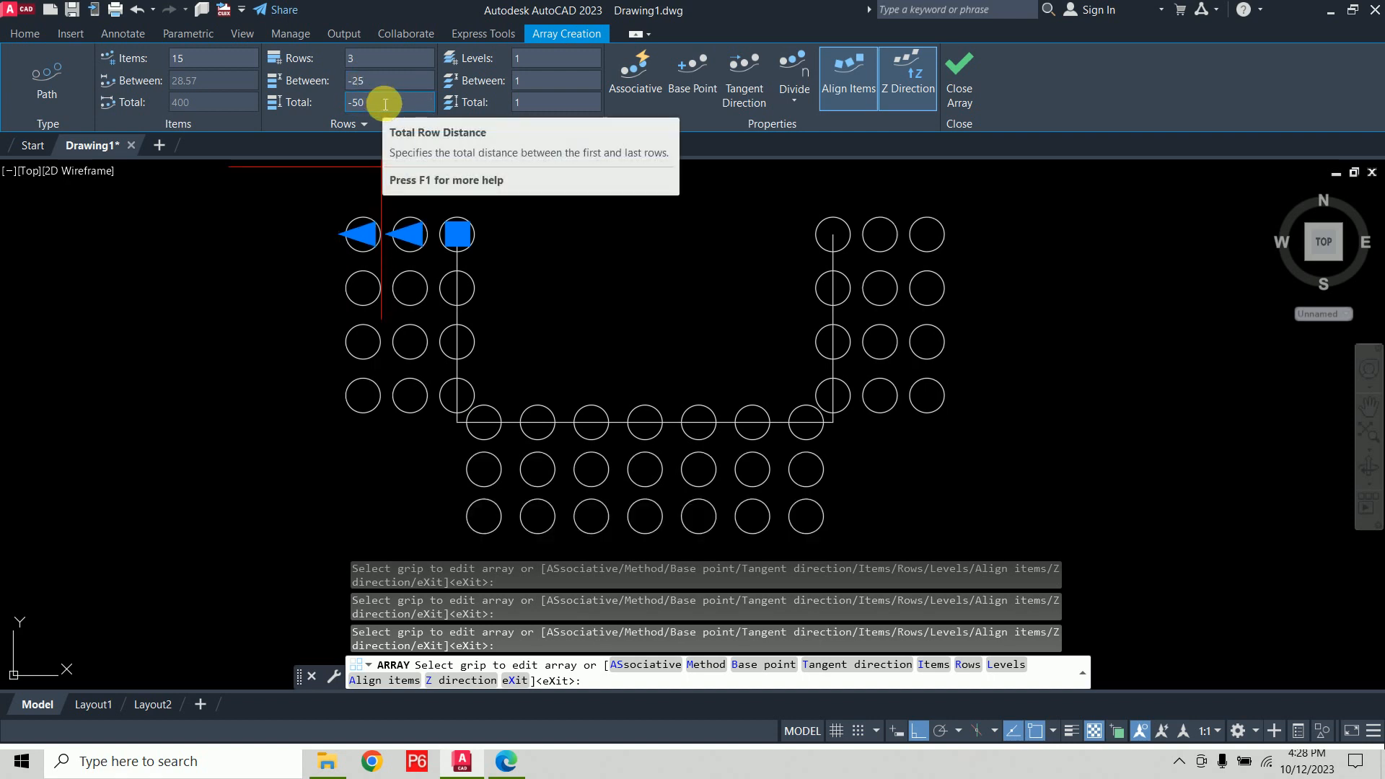
Give the circles' path array 3 levels spaced 10 apart, inspect it in 3D and finish the array
left_click(549, 64)
type("3")
key("Return")
left_click(557, 84)
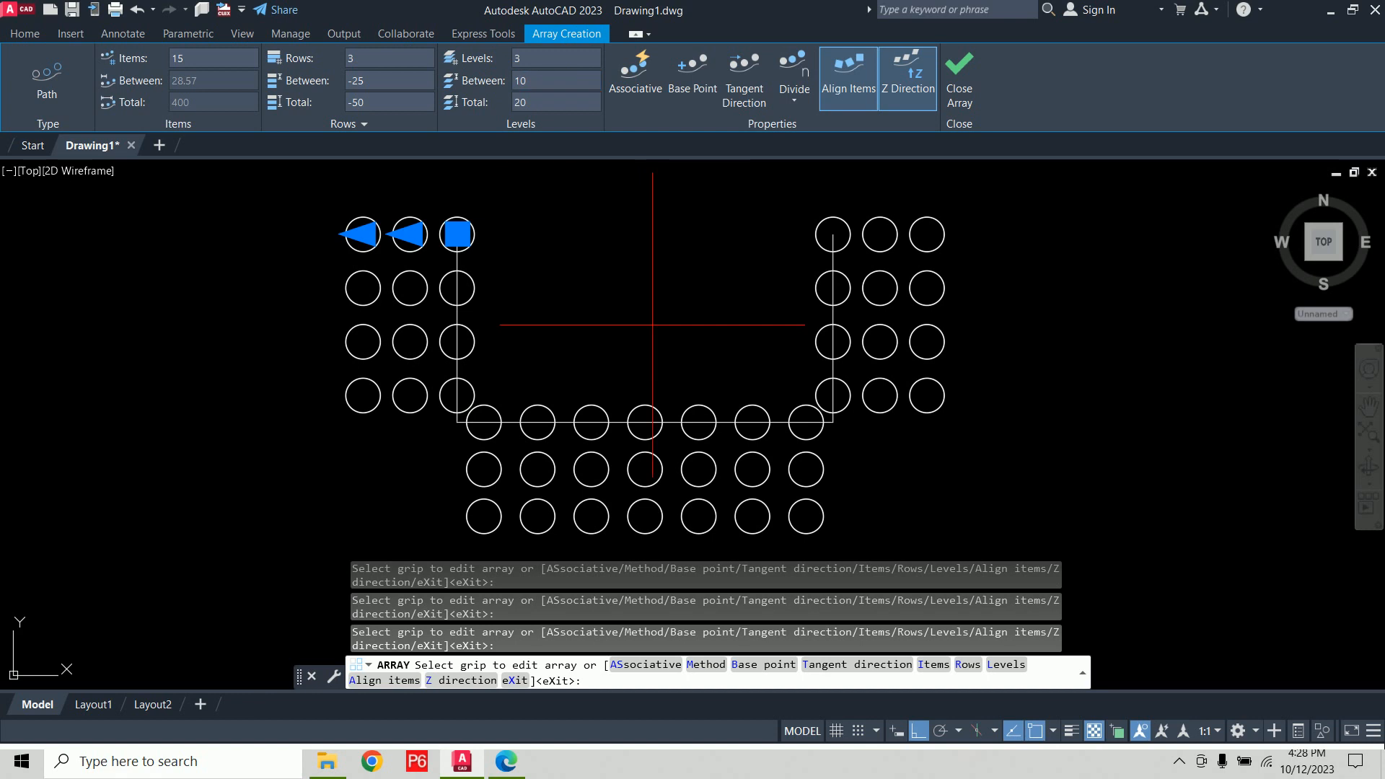
mouse_move(960, 465)
middle_mouse_down("shift")
mouse_move(998, 297)
mouse_move(1107, 304)
mouse_move(1084, 336)
mouse_move(1026, 306)
mouse_move(1045, 343)
middle_mouse_up("shift")
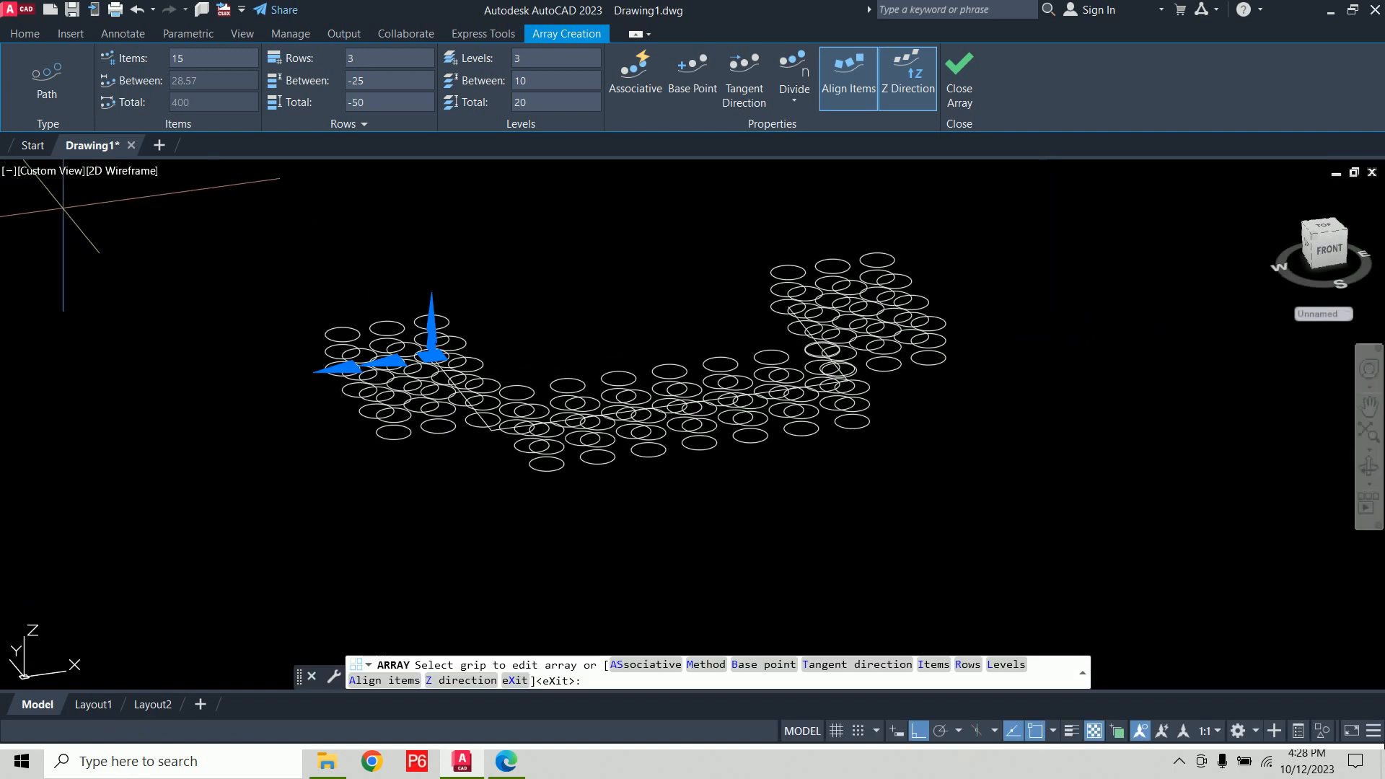
key("Escape")
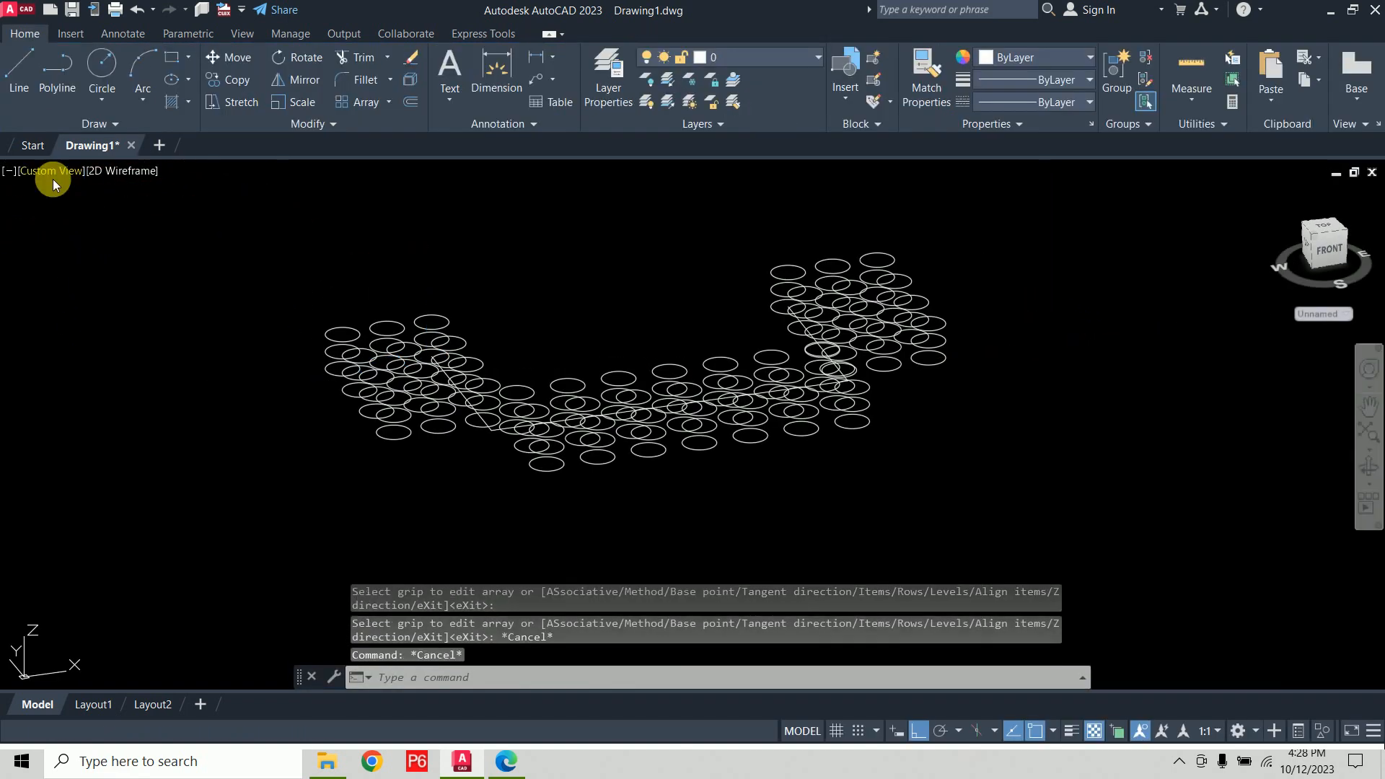
Restore the Top view and delete all the arrayed circles together with the U-shaped polyline
left_click(52, 186)
left_click(69, 211)
scroll(517, 336, "down", 5)
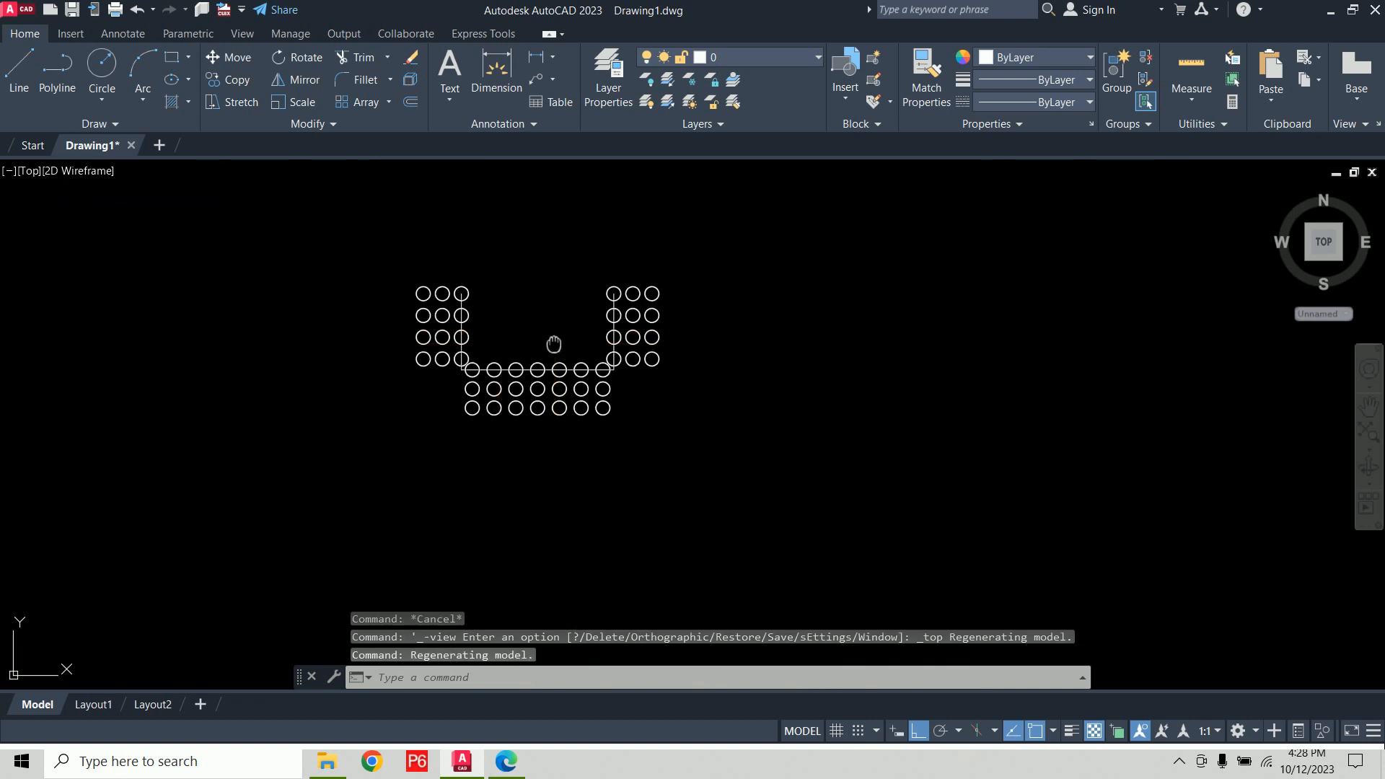
left_click(338, 271)
left_click(766, 553)
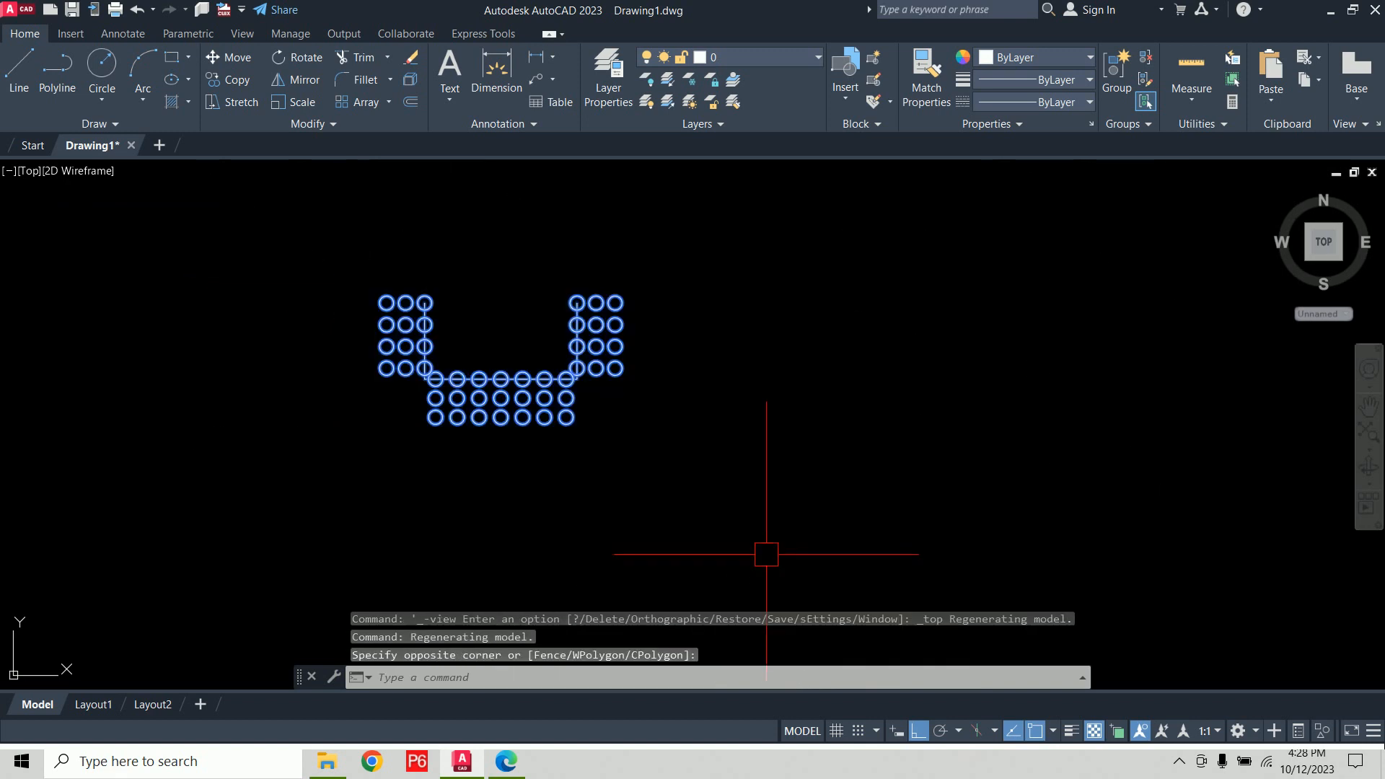
key("Delete")
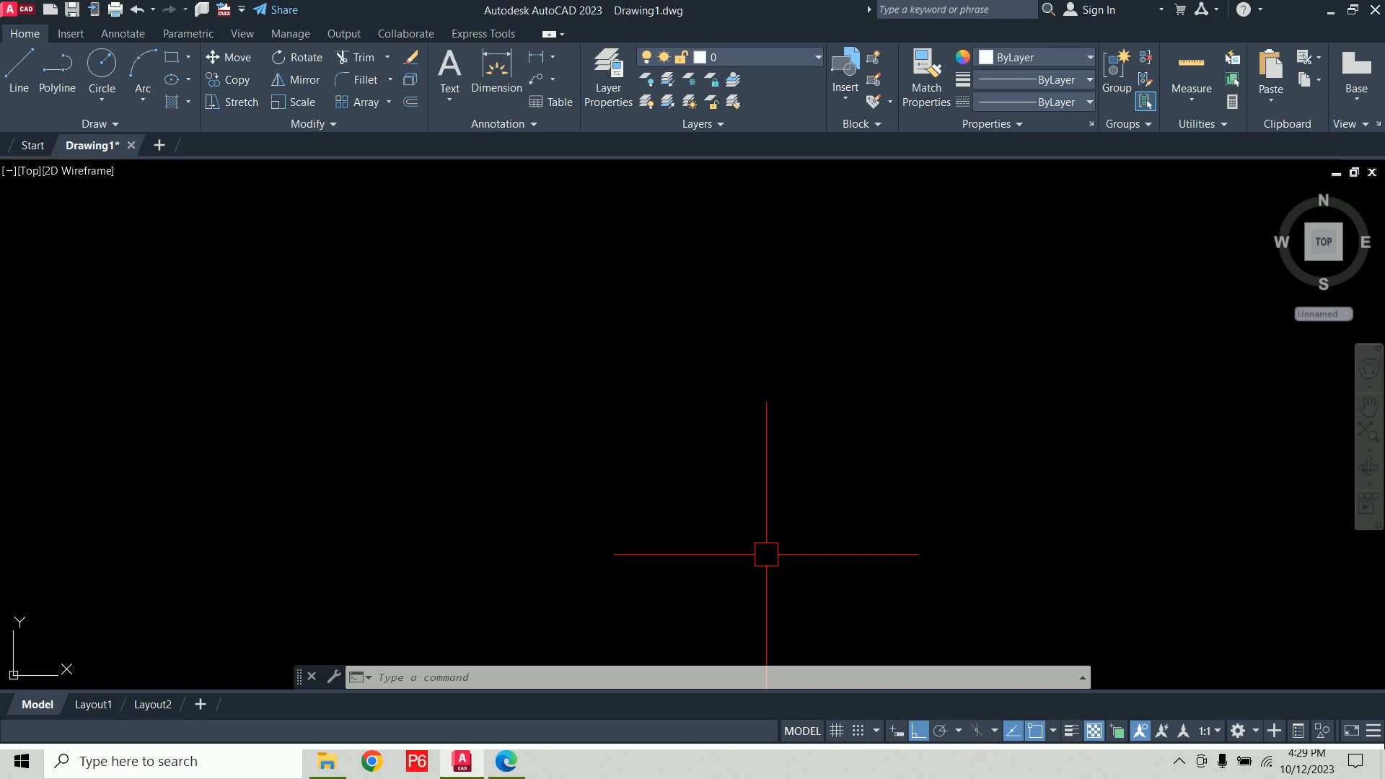
key("alt+Tab")
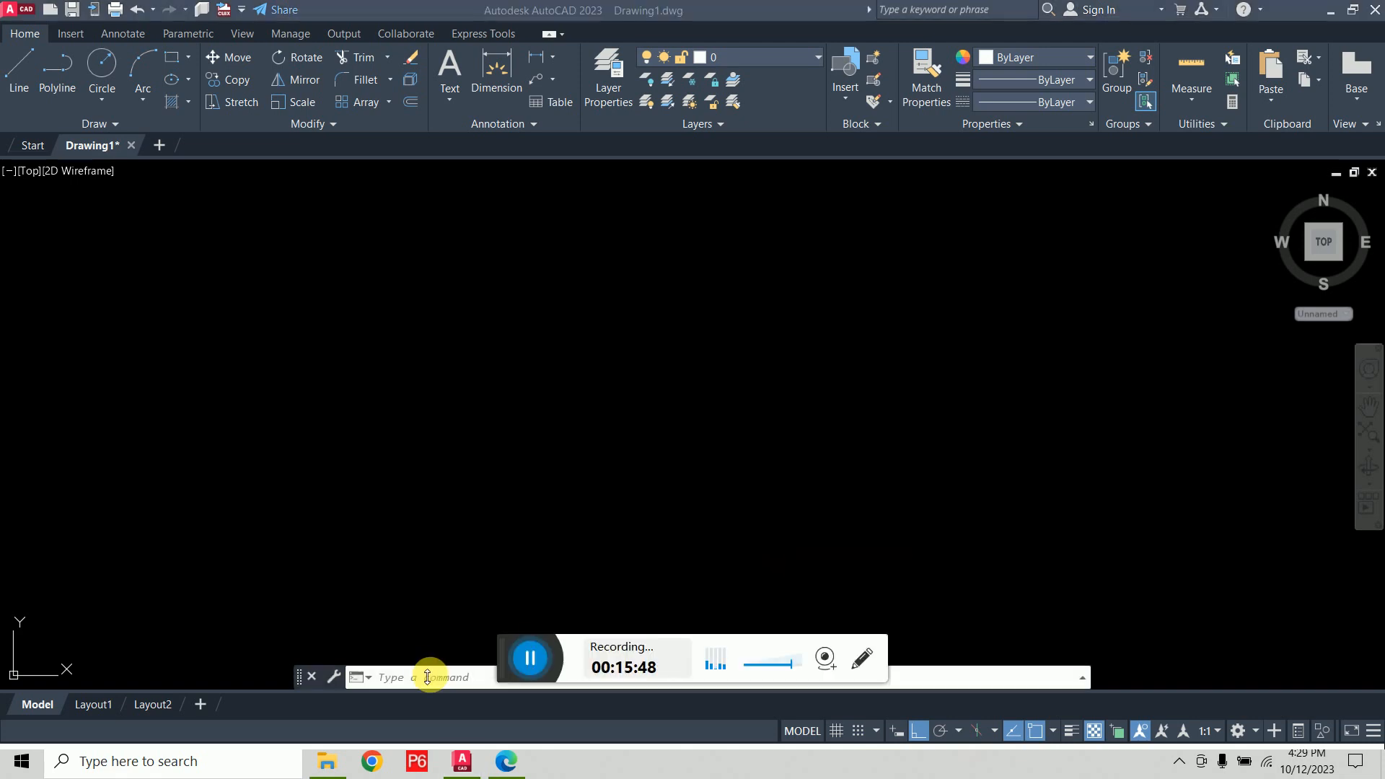